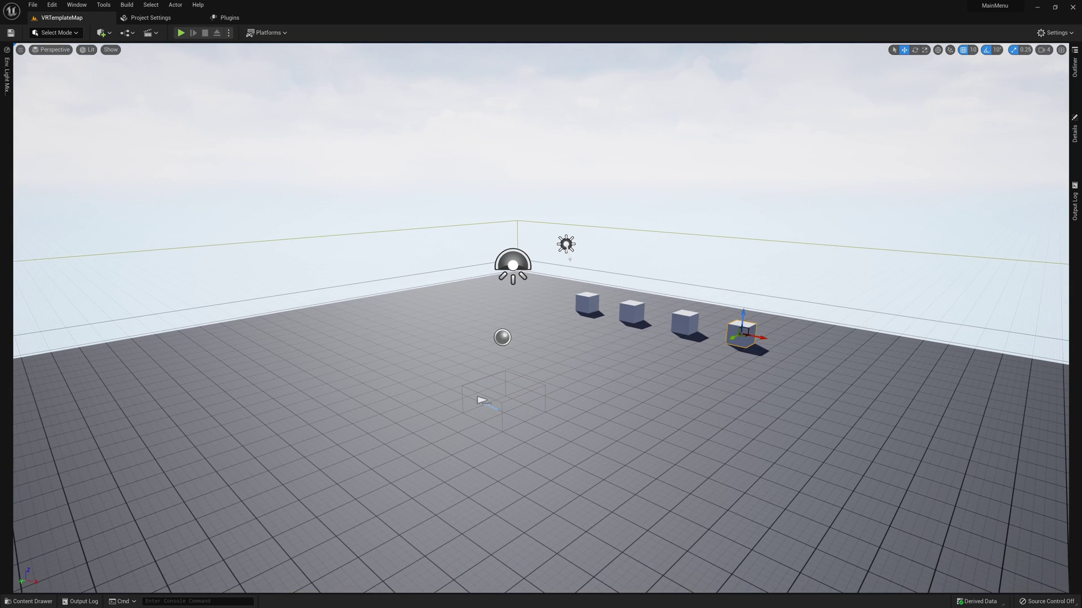
# Step: Create a new level from the Basic template and look over its floor and lights
pyautogui.click(33, 4)
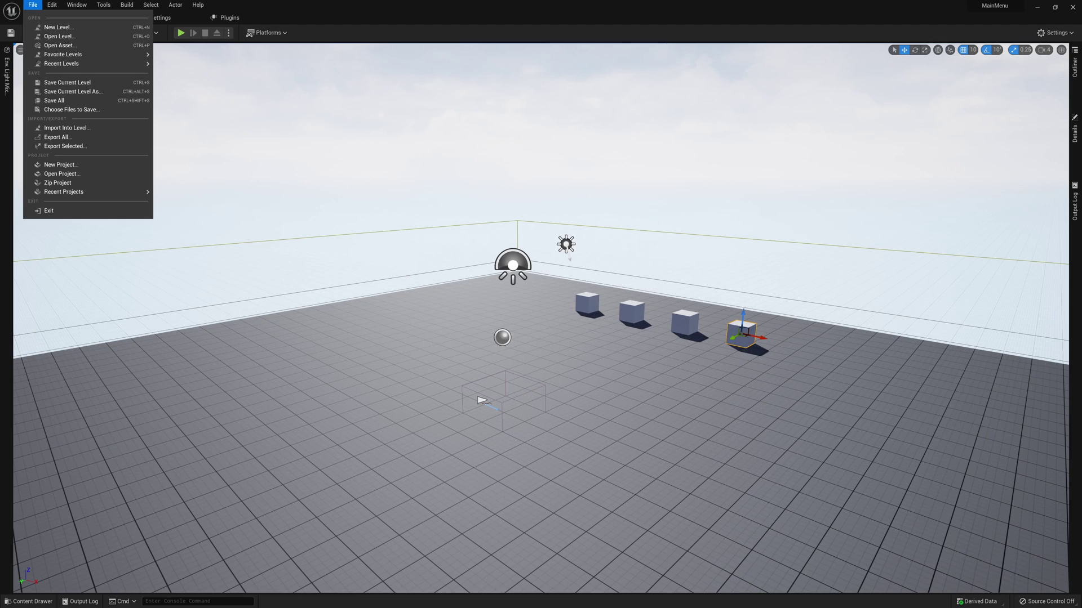
pyautogui.click(58, 28)
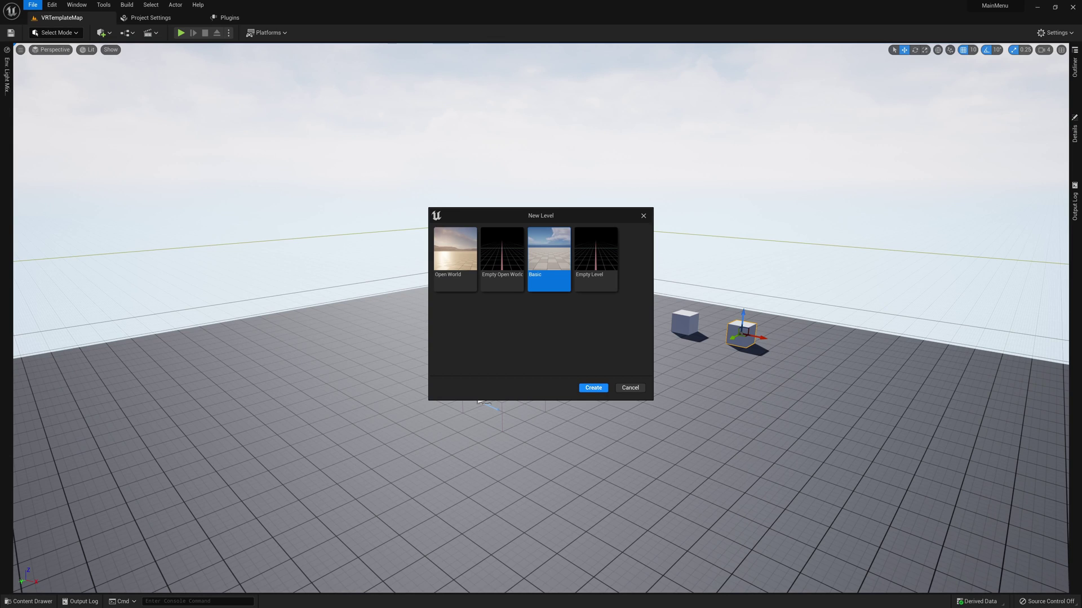
pyautogui.click(593, 387)
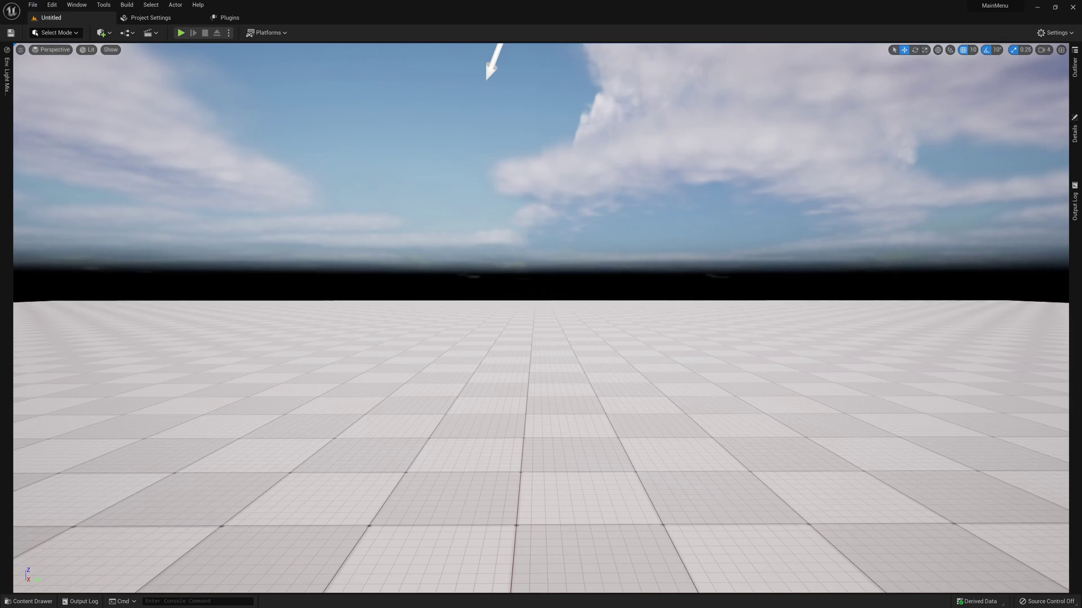
pyautogui.moveTo(541, 304)
pyautogui.mouseDown(button='right')
pyautogui.moveTo(541, 338)
pyautogui.moveTo(485, 327)
pyautogui.mouseUp(button='right')
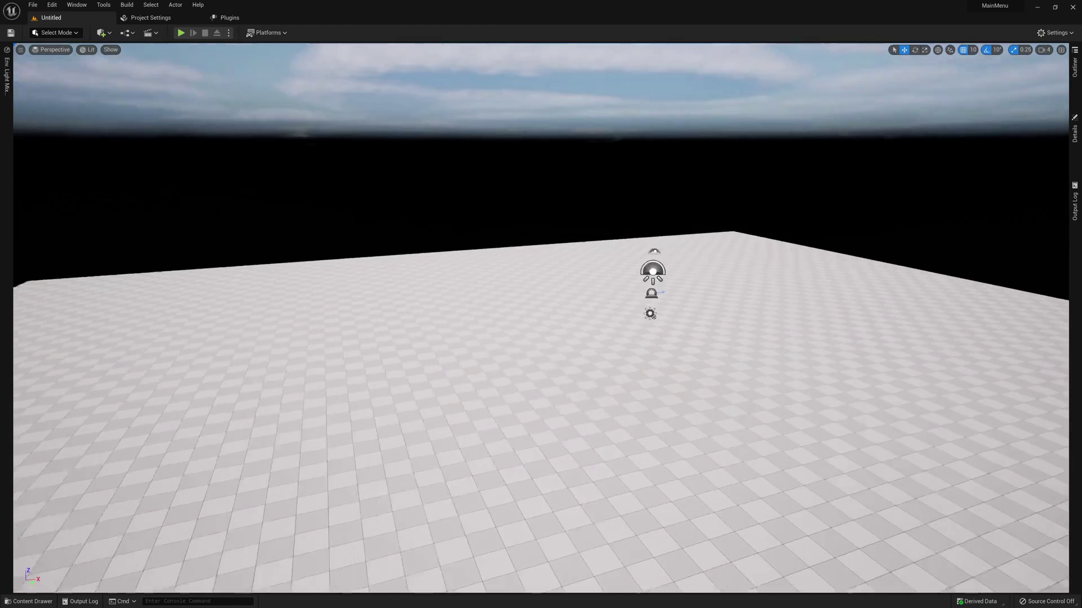
pyautogui.moveTo(541, 304); pyautogui.dragTo(597, 316, button='right')
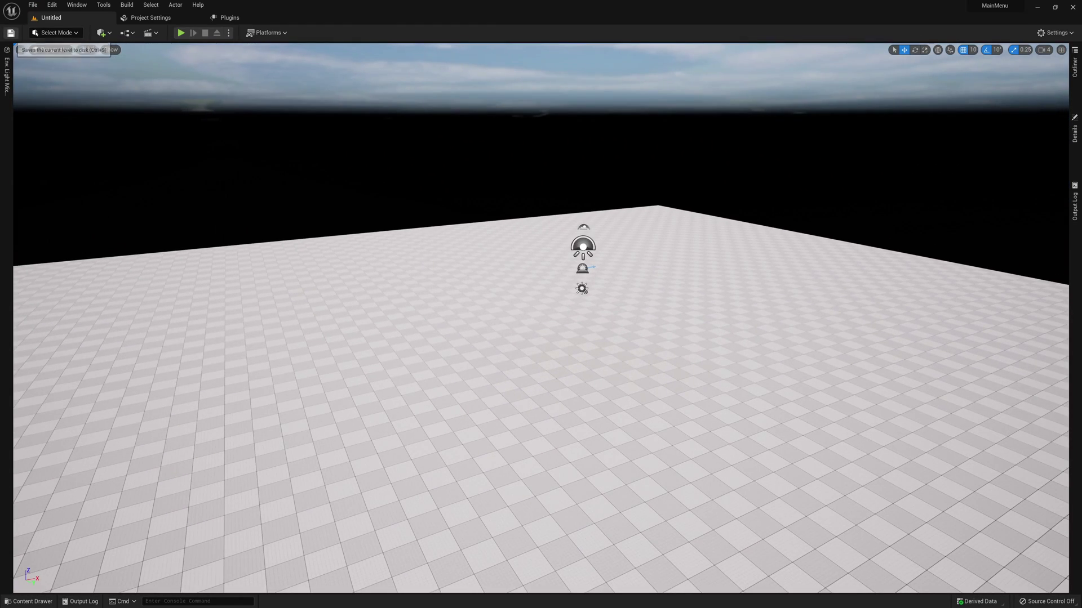
# Step: Save the level as MainMenuLevel inside a new Levels folder
pyautogui.click(11, 34)
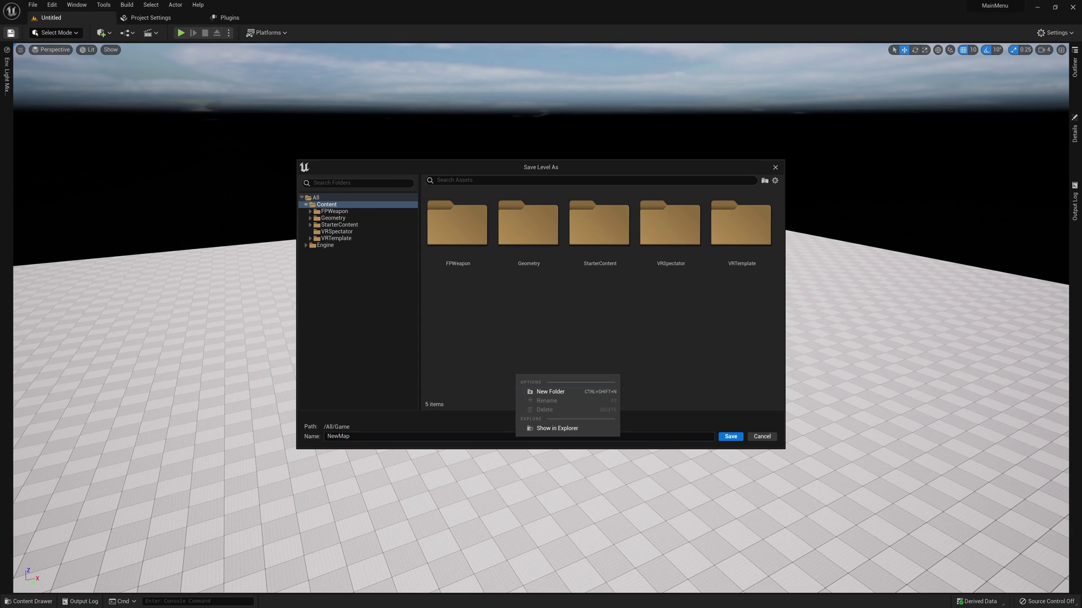
pyautogui.click(551, 392)
pyautogui.write('Levels')
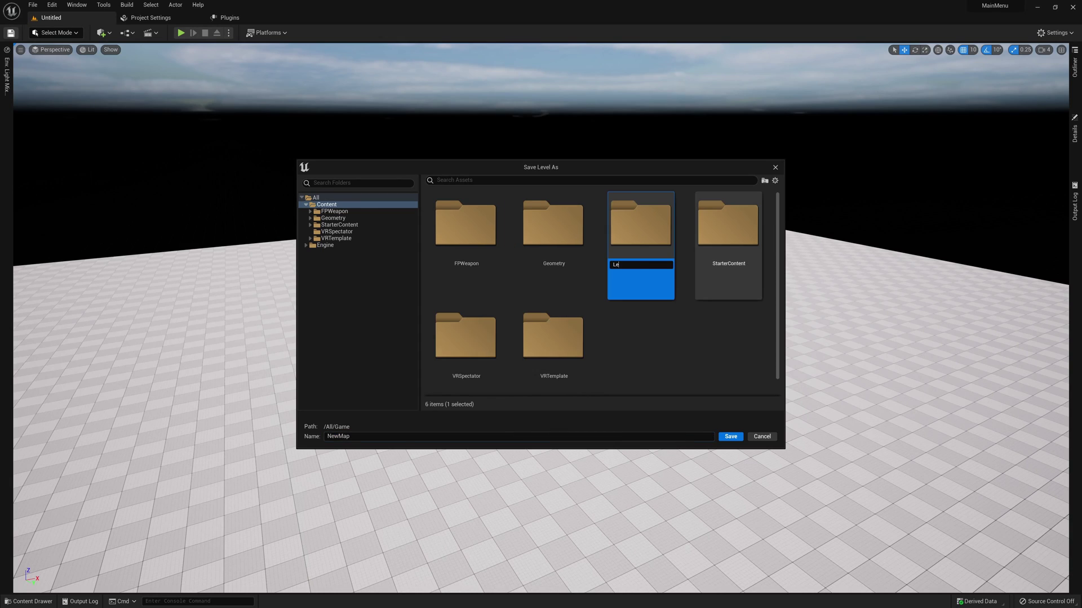
pyautogui.press('Return')
pyautogui.press('Return')
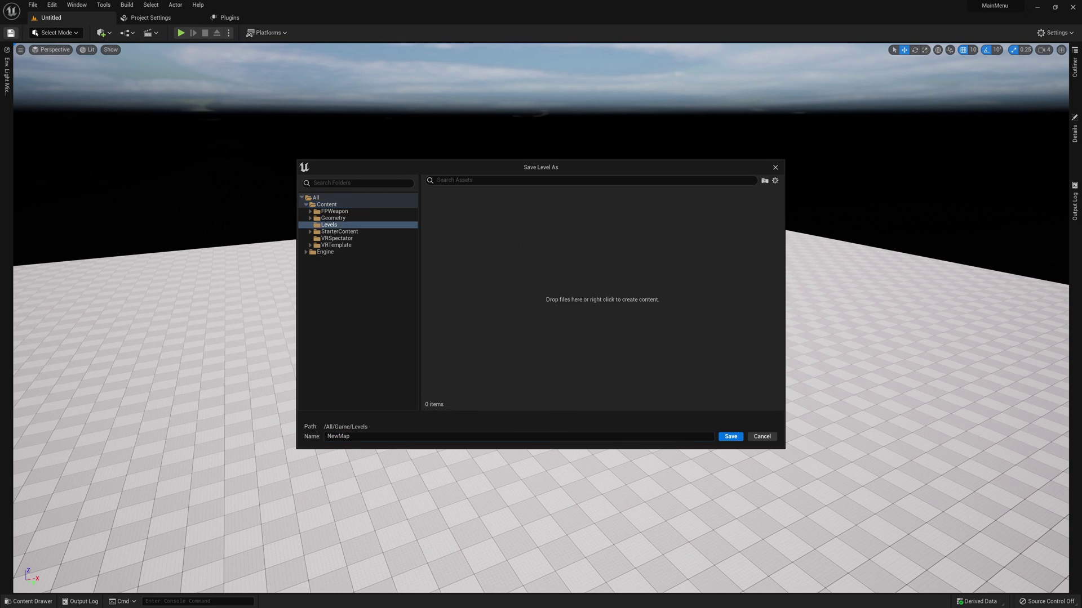
pyautogui.click(338, 436)
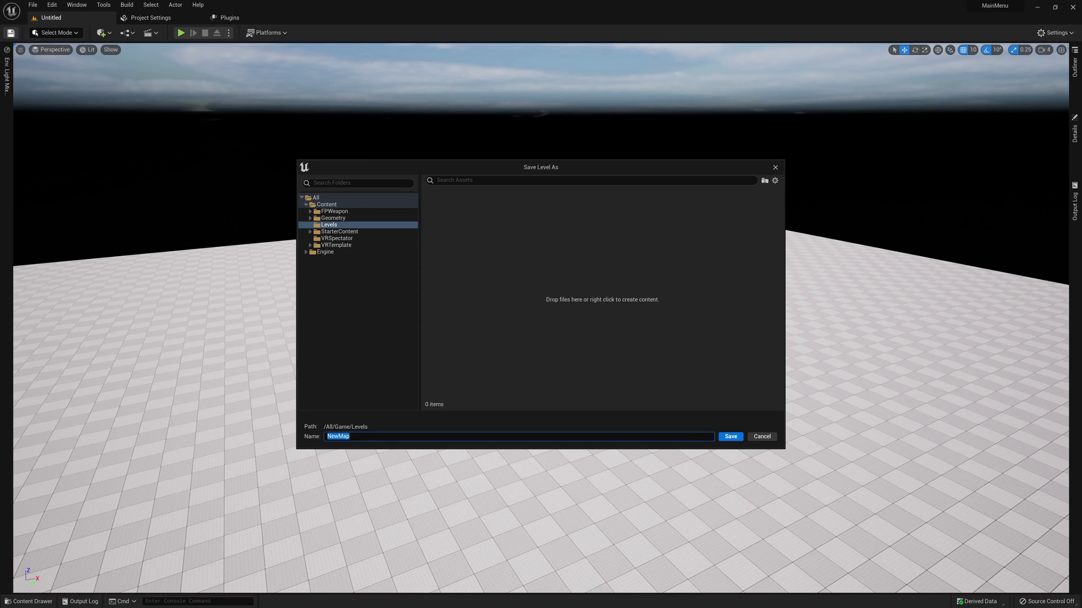
pyautogui.write('Main')
pyautogui.write('MenuLevel')
pyautogui.press('Return')
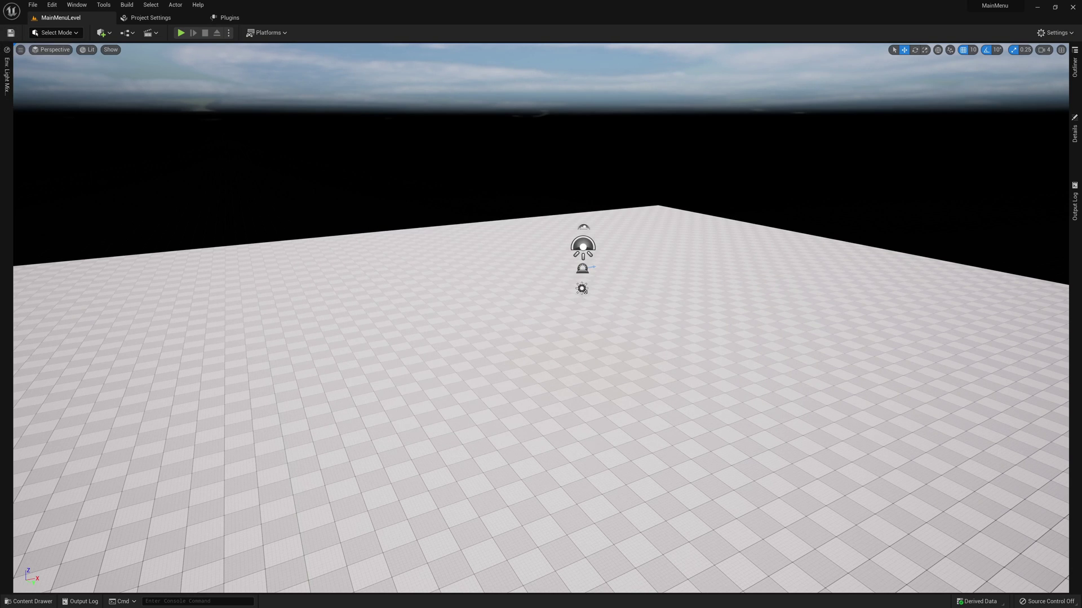
pyautogui.moveTo(541, 305)
pyautogui.mouseDown(button='right')
pyautogui.moveTo(592, 287)
pyautogui.moveTo(538, 307)
pyautogui.mouseUp(button='right')
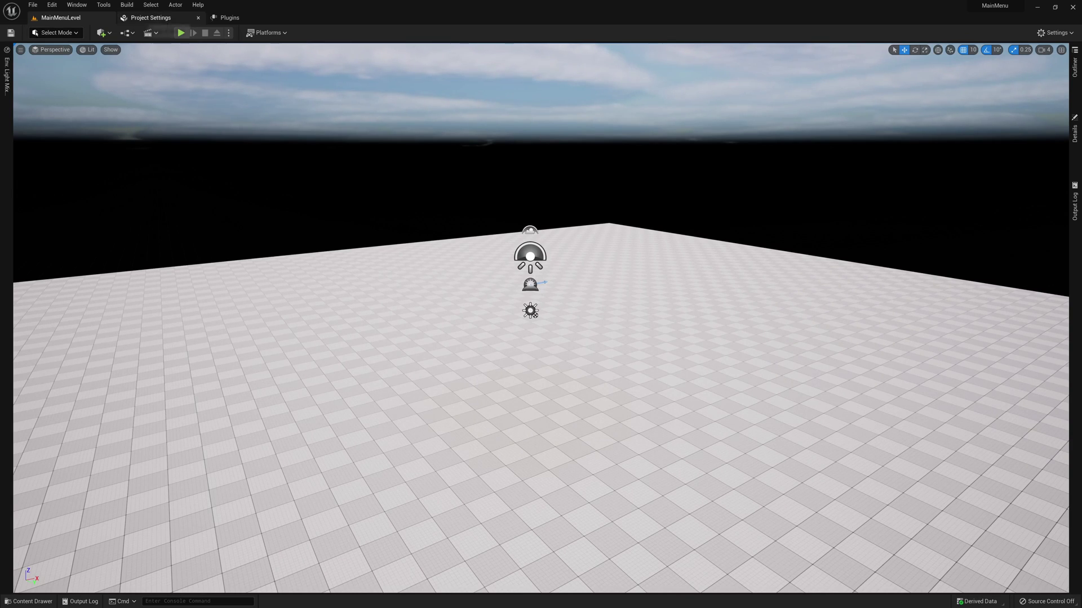
# Step: In Project Settings > Maps & Modes, set Game Default Map to MainMenuLevel
pyautogui.click(150, 17)
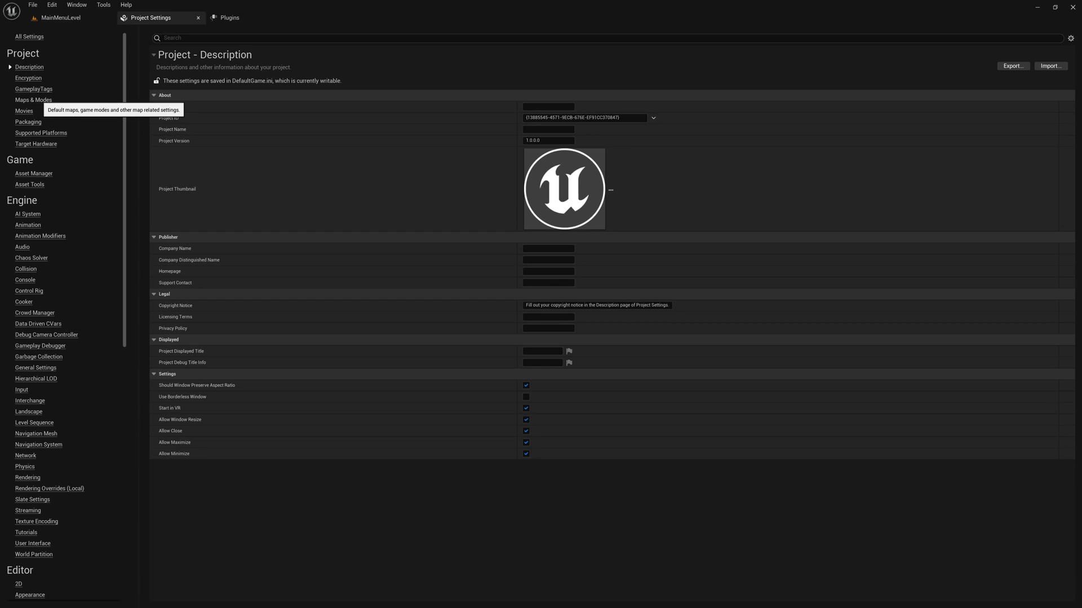
pyautogui.click(33, 100)
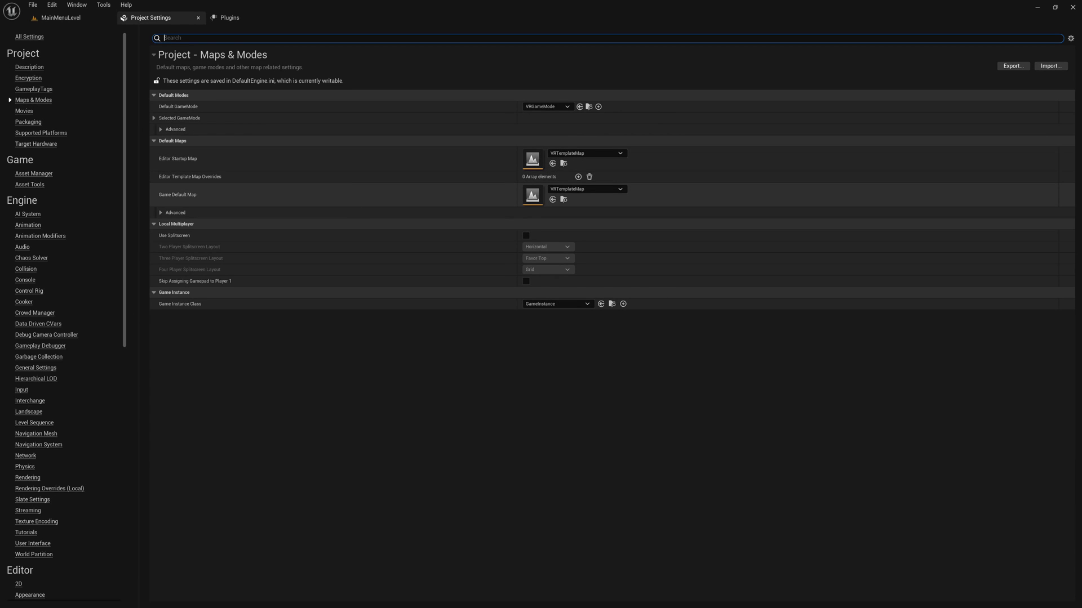
pyautogui.click(583, 189)
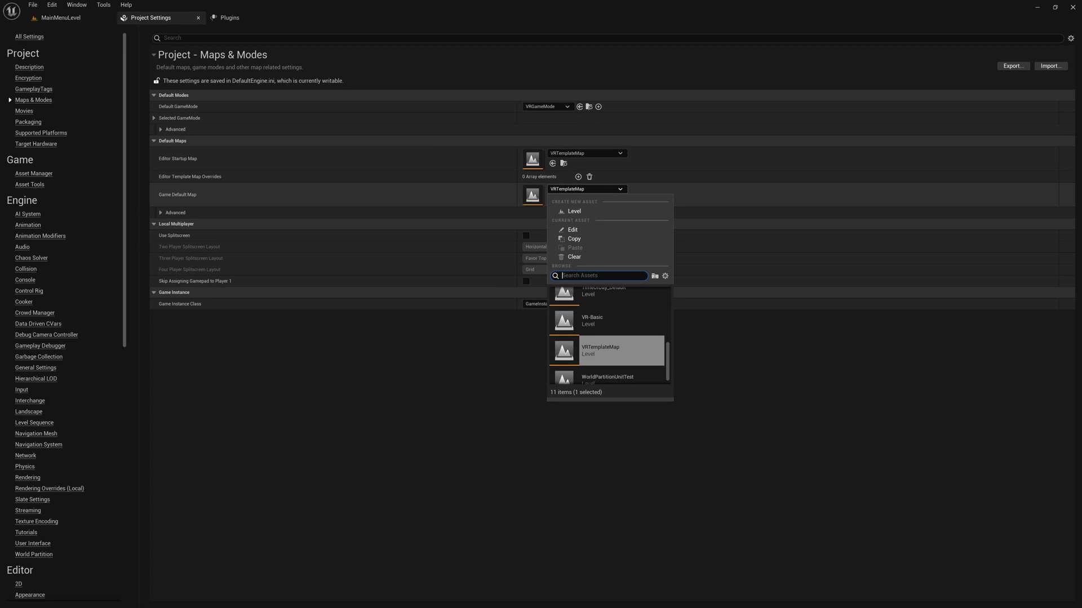
pyautogui.write('main')
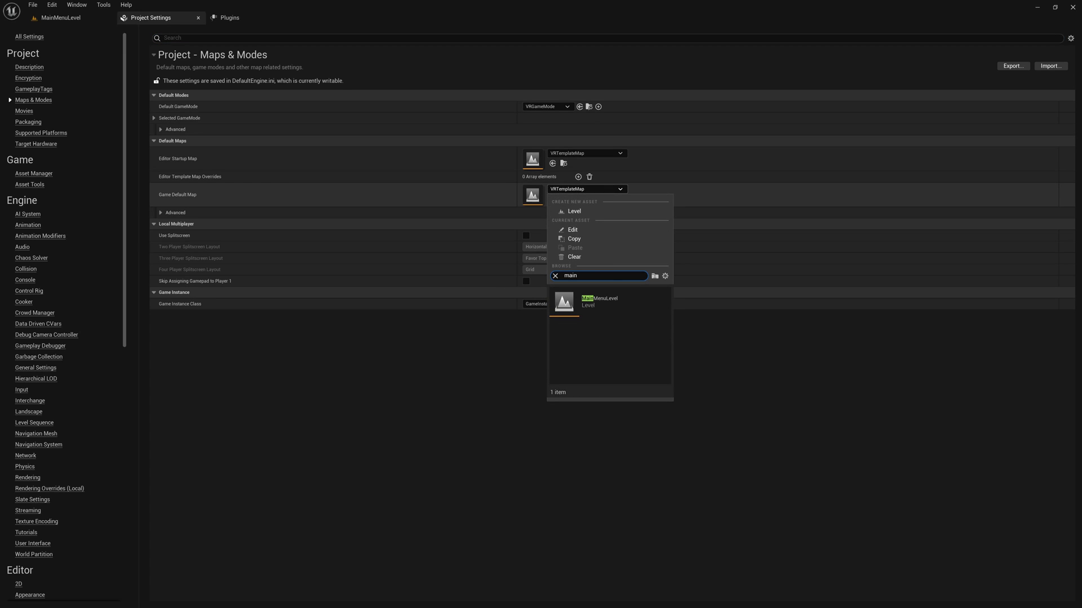
pyautogui.click(599, 302)
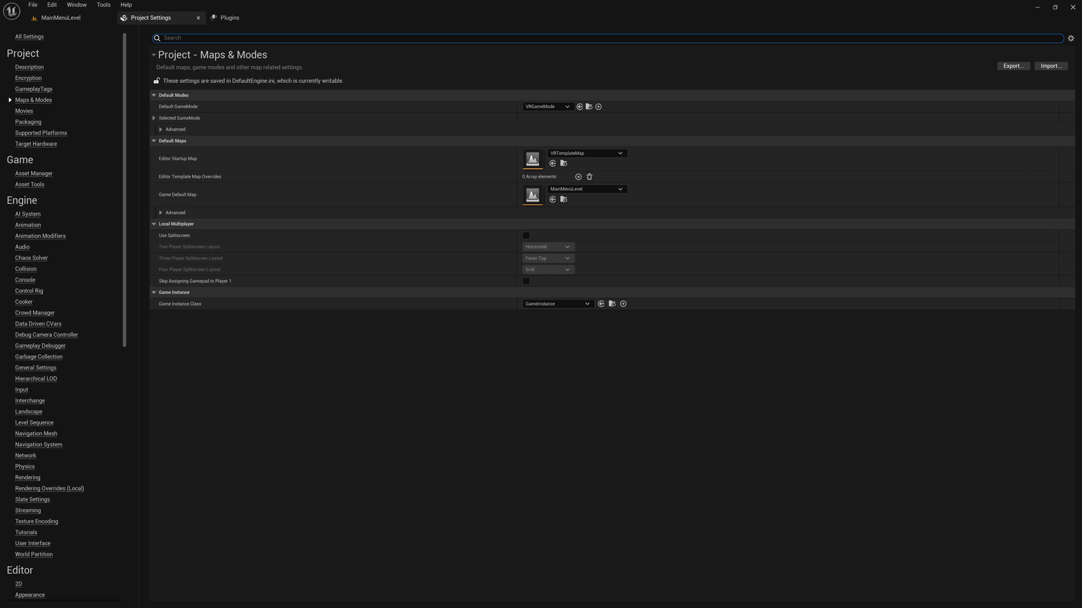
# Step: Back in MainMenuLevel, create a new UI folder in the Content folder
pyautogui.click(61, 18)
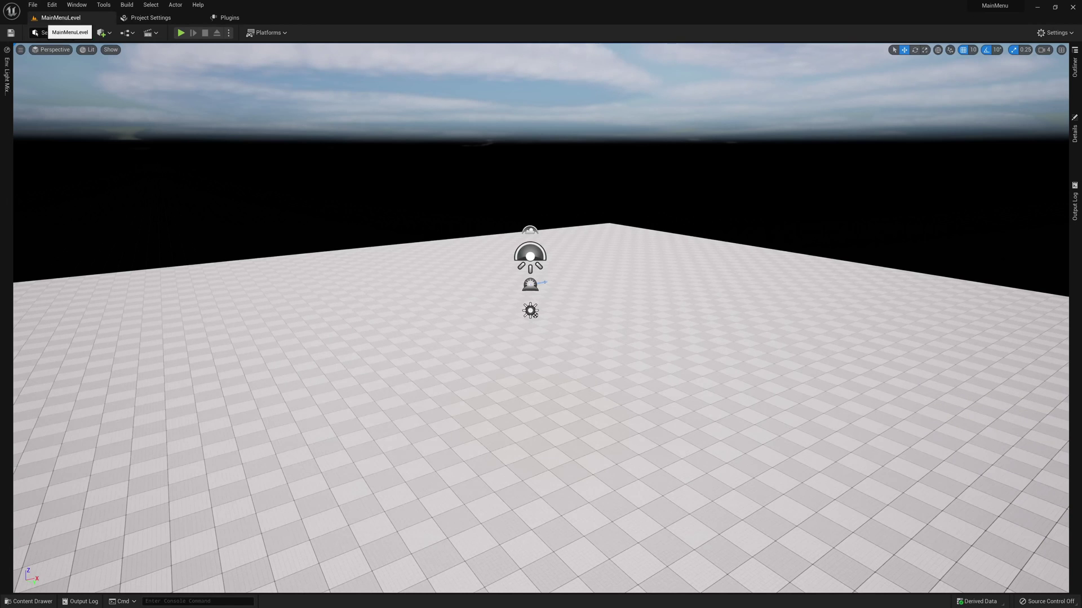
pyautogui.moveTo(540, 316); pyautogui.dragTo(540, 315, button='right')
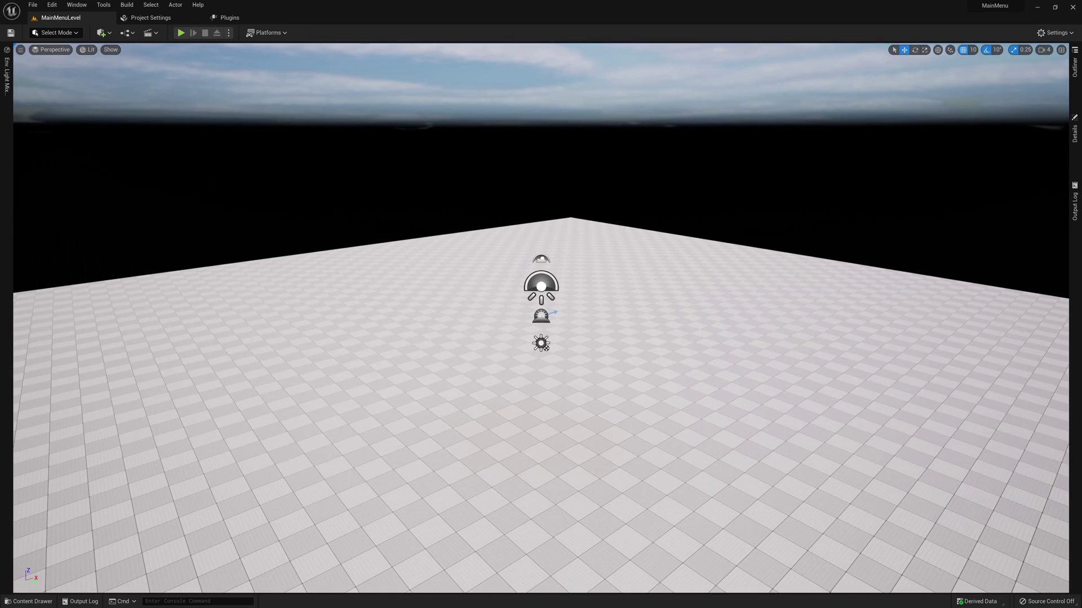
pyautogui.hotkey('ctrl', 'space')
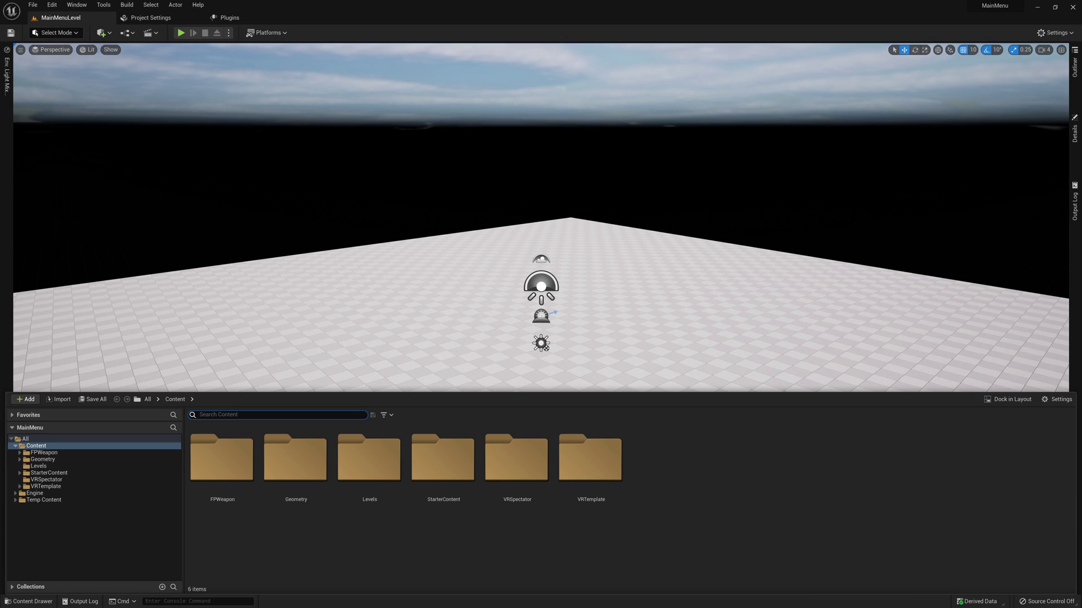
pyautogui.rightClick(708, 480)
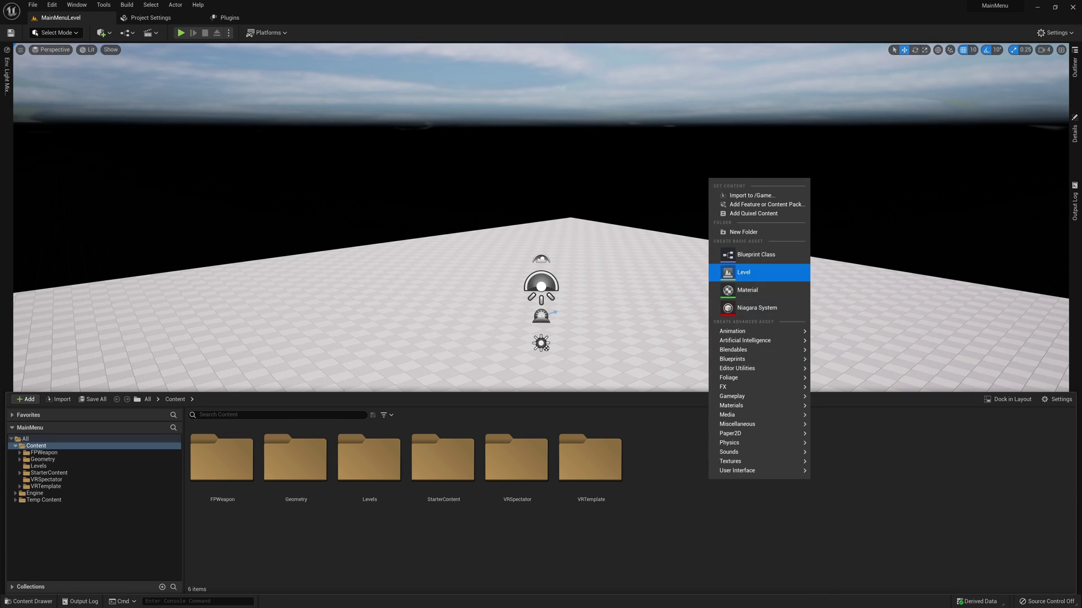
pyautogui.click(732, 231)
pyautogui.write('UI')
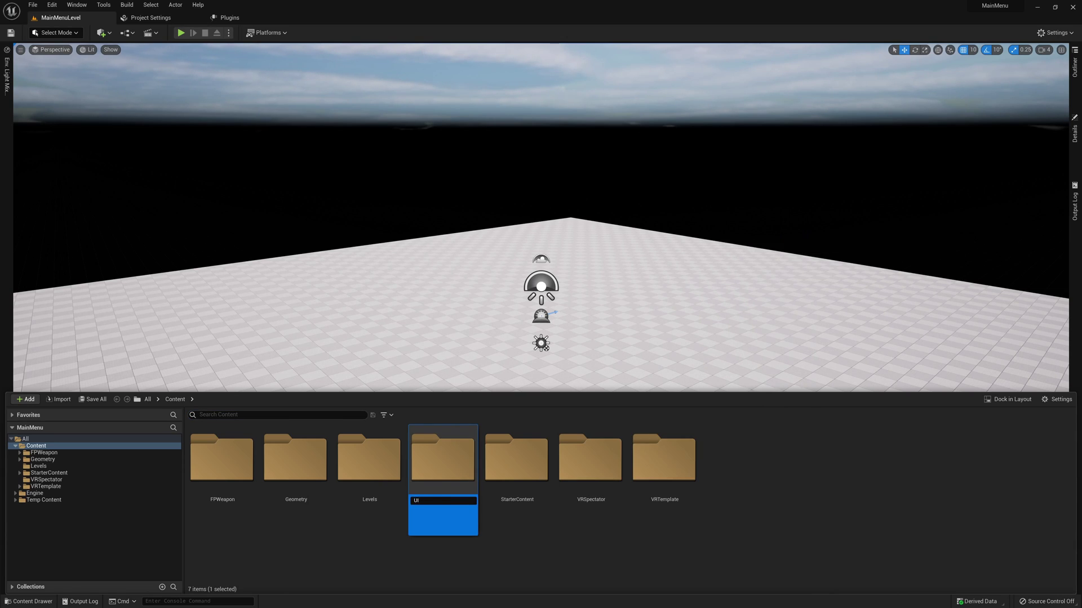
pyautogui.press('Return')
# Step: Inside the UI folder, create a User Widget blueprint named MainMenuWidget
pyautogui.doubleClick(516, 459)
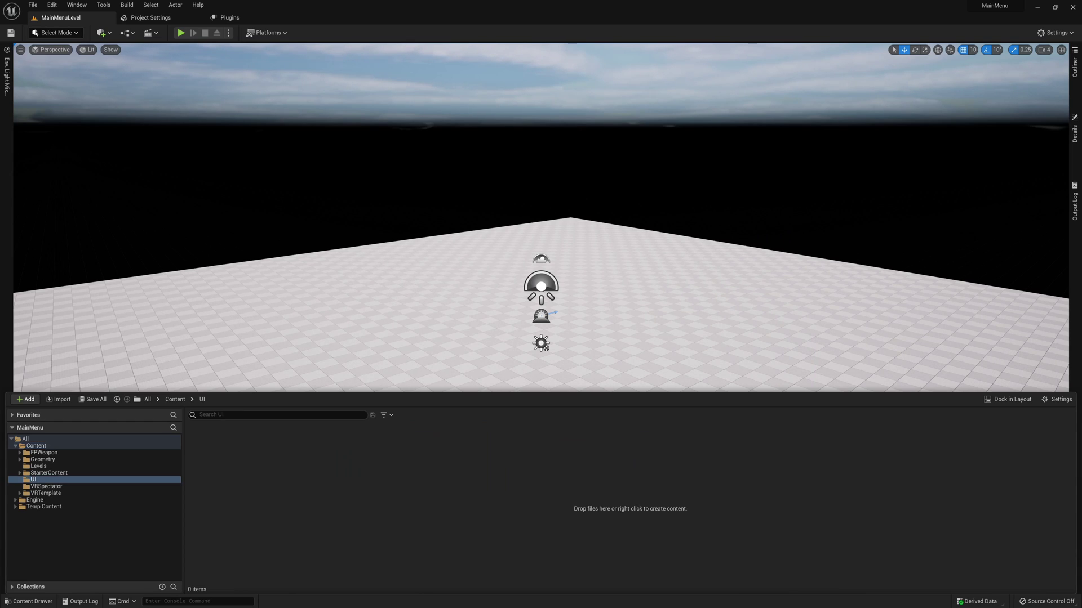
pyautogui.rightClick(451, 475)
pyautogui.moveTo(484, 465)
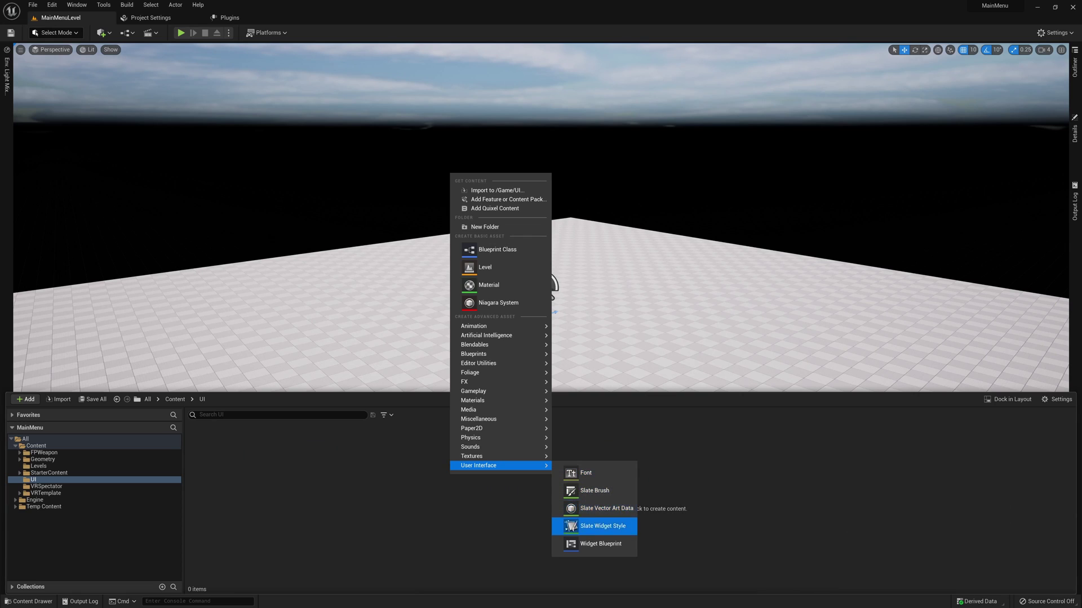
pyautogui.click(601, 544)
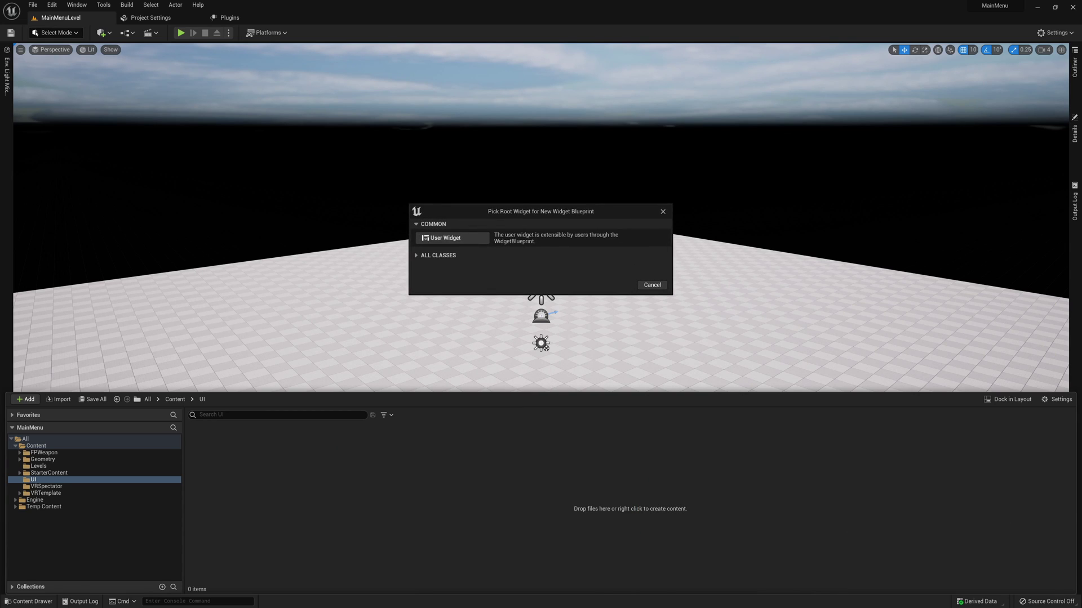
pyautogui.click(448, 237)
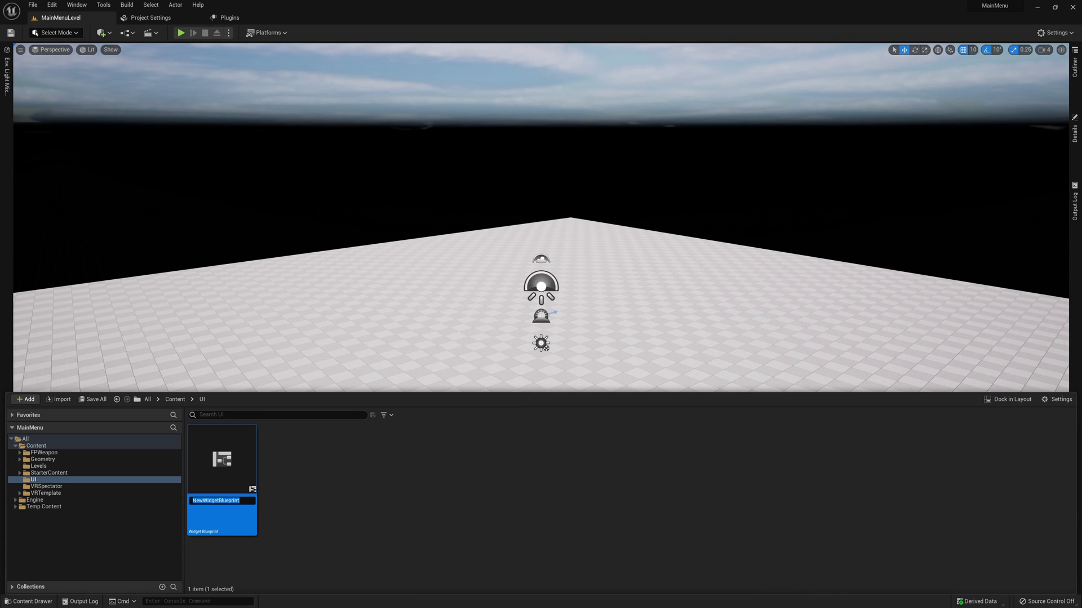
pyautogui.write('MainMenuWi')
pyautogui.write('dget')
pyautogui.press('Return')
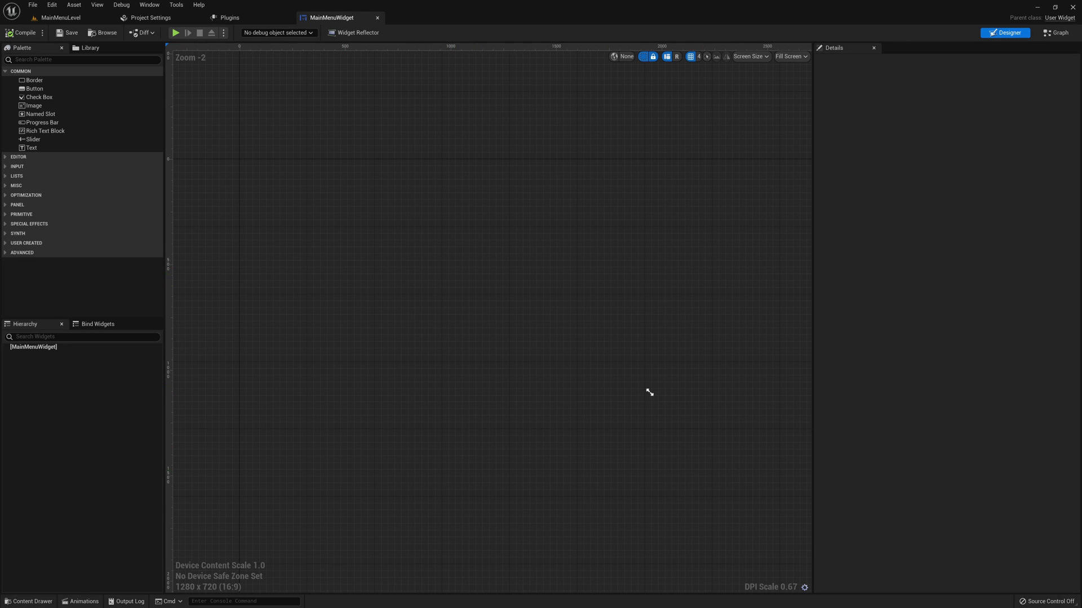
# Step: Add a Canvas Panel to the widget root and a Vertical Box inside it
pyautogui.click(17, 205)
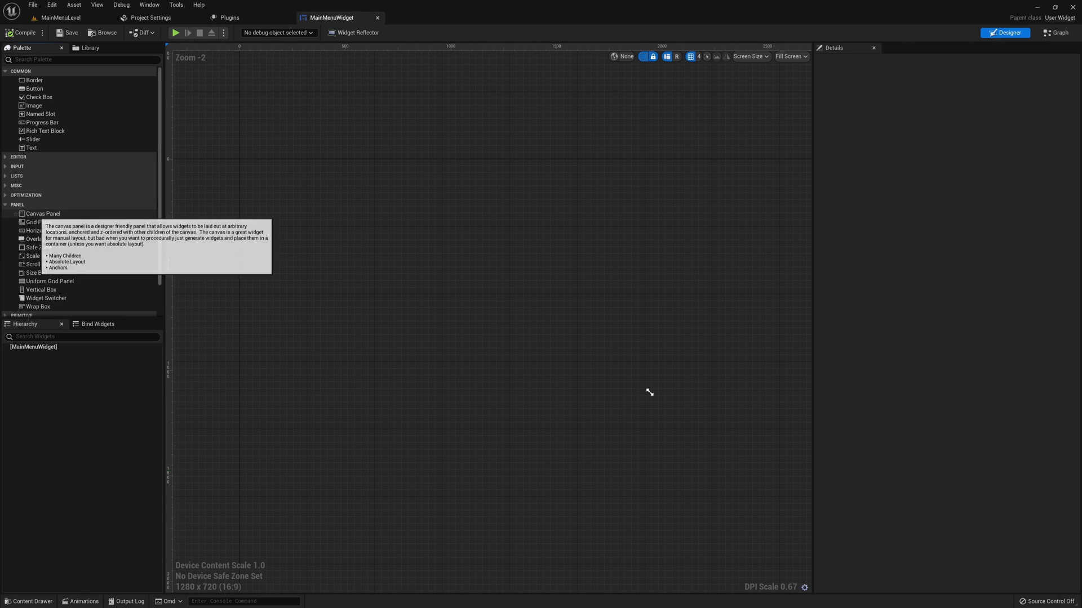
pyautogui.moveTo(43, 214); pyautogui.dragTo(45, 353)
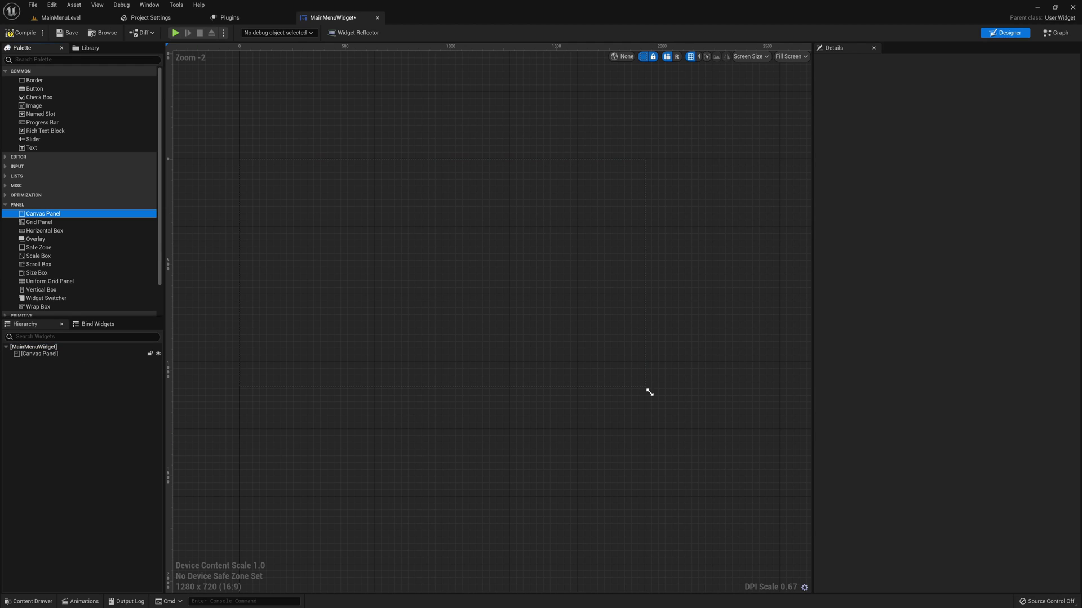
pyautogui.moveTo(649, 391); pyautogui.dragTo(733, 413)
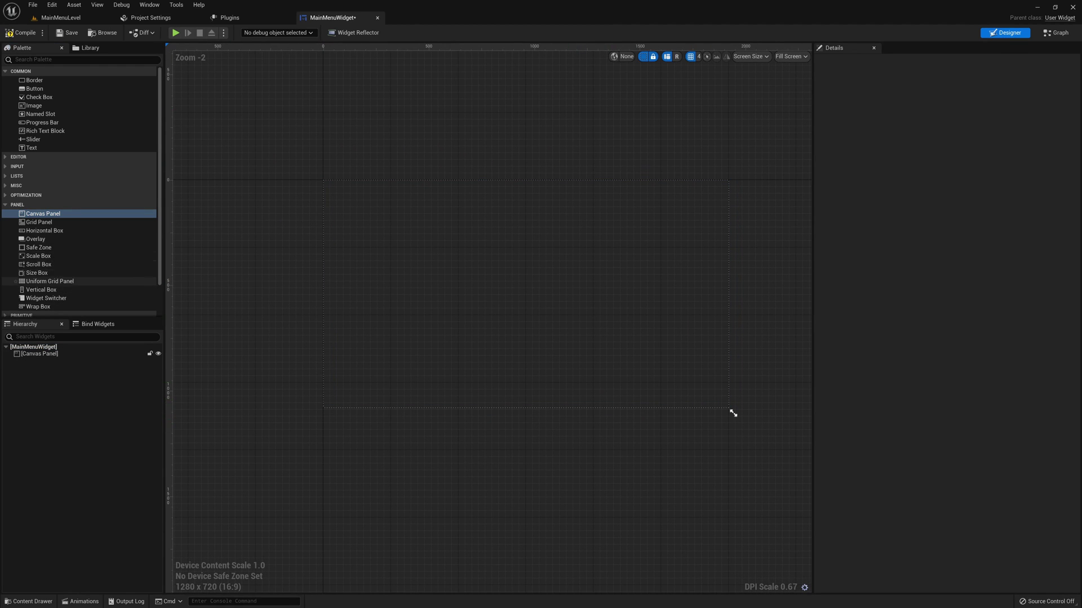
pyautogui.moveTo(41, 290); pyautogui.dragTo(54, 356)
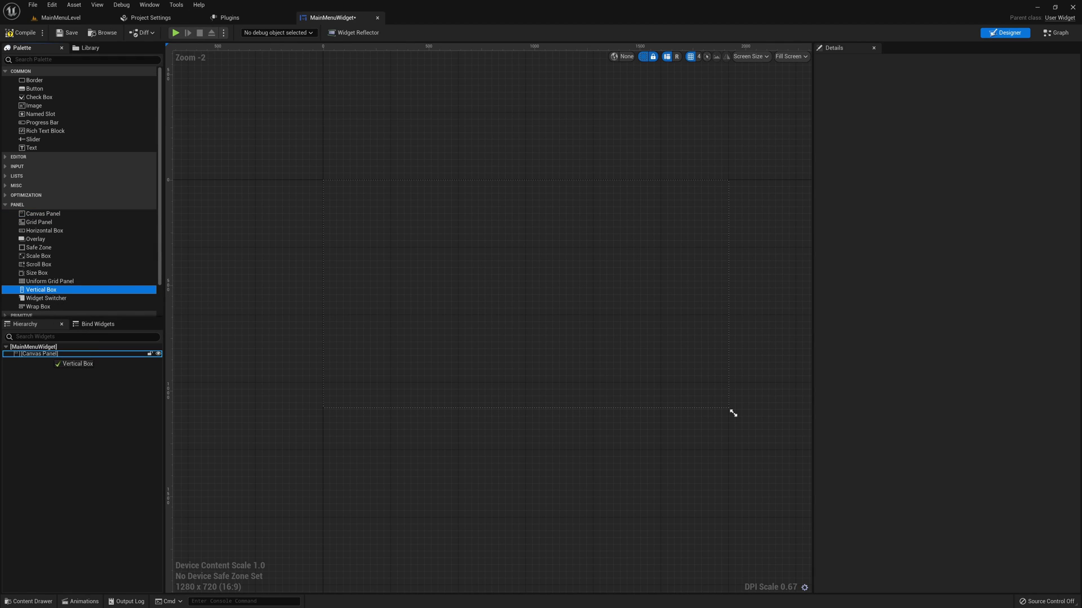
pyautogui.moveTo(34, 88); pyautogui.dragTo(63, 363)
# Step: Add buttons to the Vertical Box and a text label inside each button
pyautogui.moveTo(35, 89); pyautogui.dragTo(39, 354)
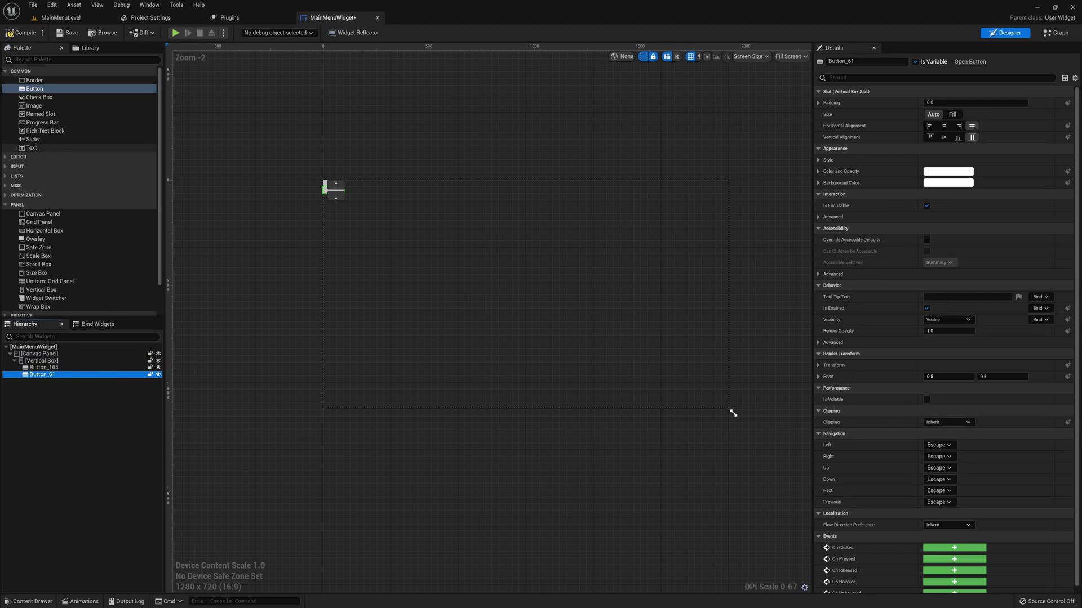
pyautogui.moveTo(32, 148); pyautogui.dragTo(80, 365)
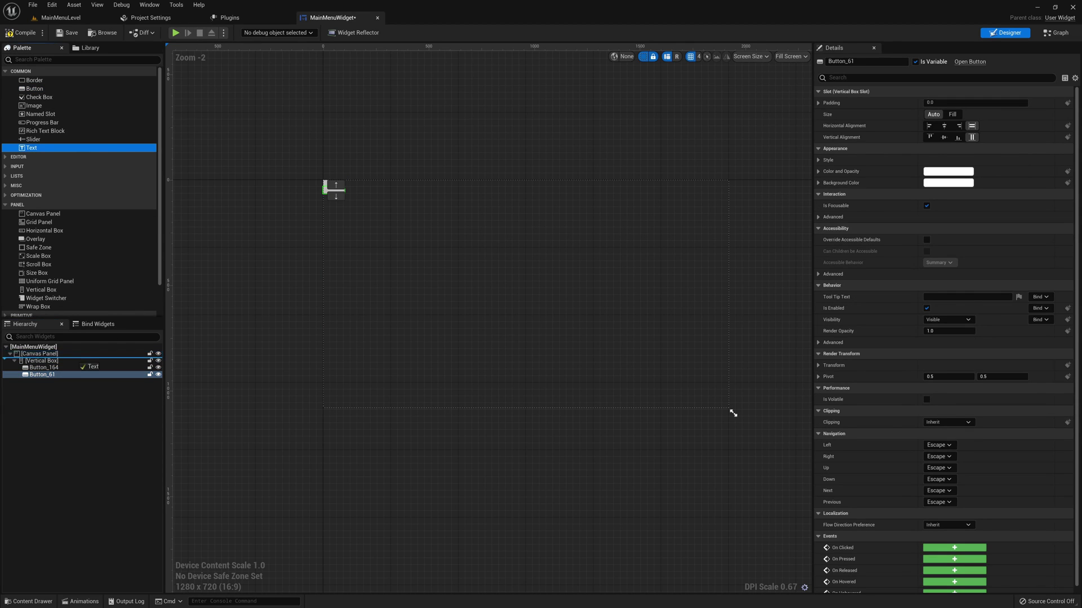
pyautogui.moveTo(79, 366)
pyautogui.mouseDown()
pyautogui.moveTo(63, 382)
pyautogui.moveTo(84, 395)
pyautogui.mouseUp()
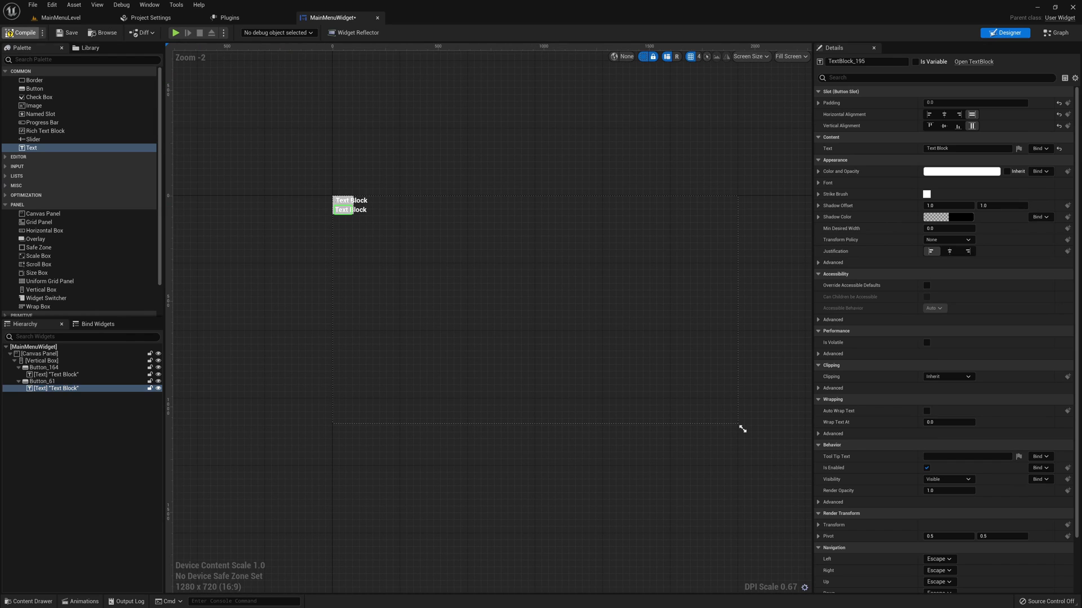
# Step: Anchor the Vertical Box to the canvas centre and size it 500 by 100
pyautogui.click(42, 360)
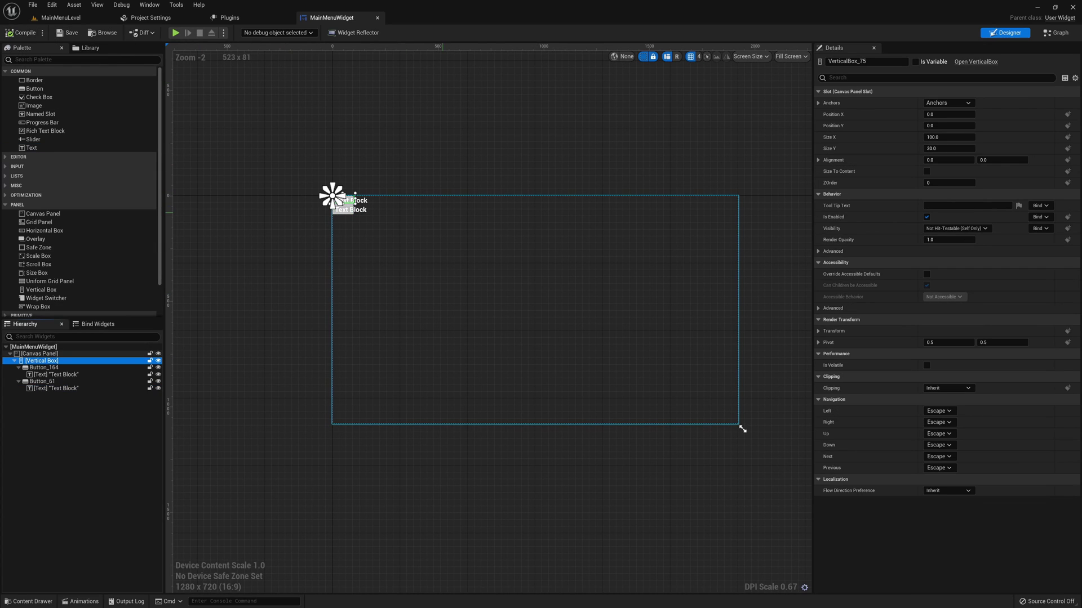
pyautogui.click(947, 103)
pyautogui.click(965, 149)
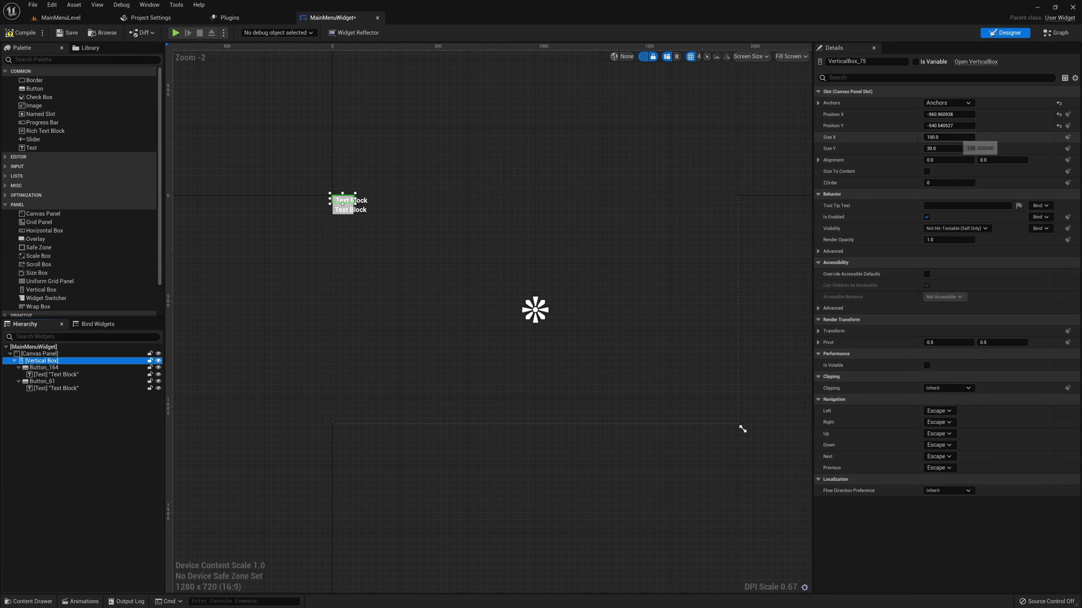
pyautogui.click(949, 137)
pyautogui.write('500')
pyautogui.press('Return')
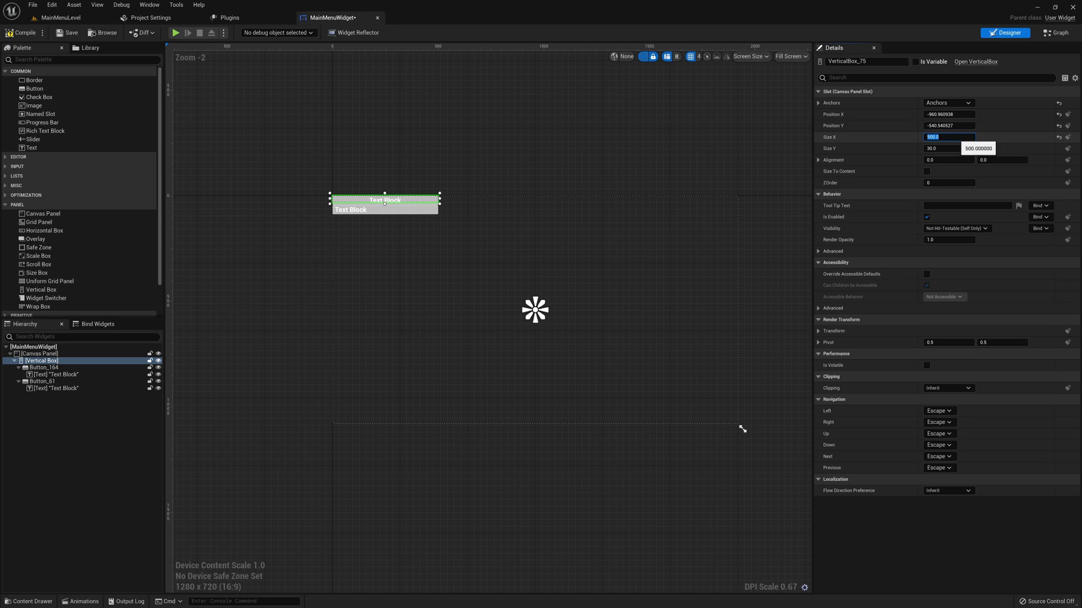
pyautogui.click(942, 148)
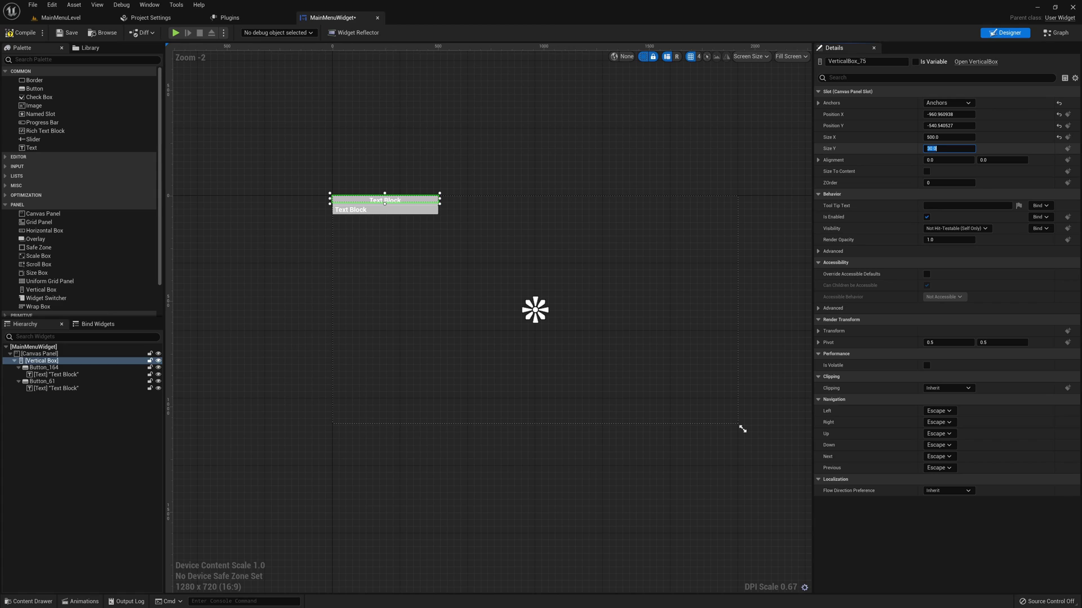
pyautogui.write('100')
pyautogui.press('Return')
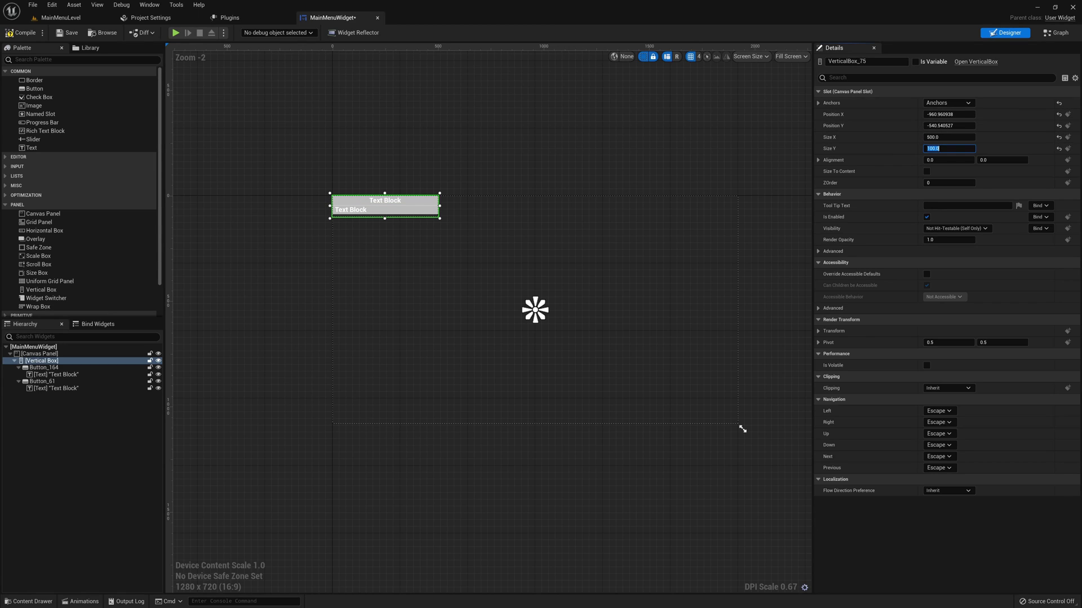
# Step: Position the Vertical Box at X -250, Y -50
pyautogui.click(949, 114)
pyautogui.write('-')
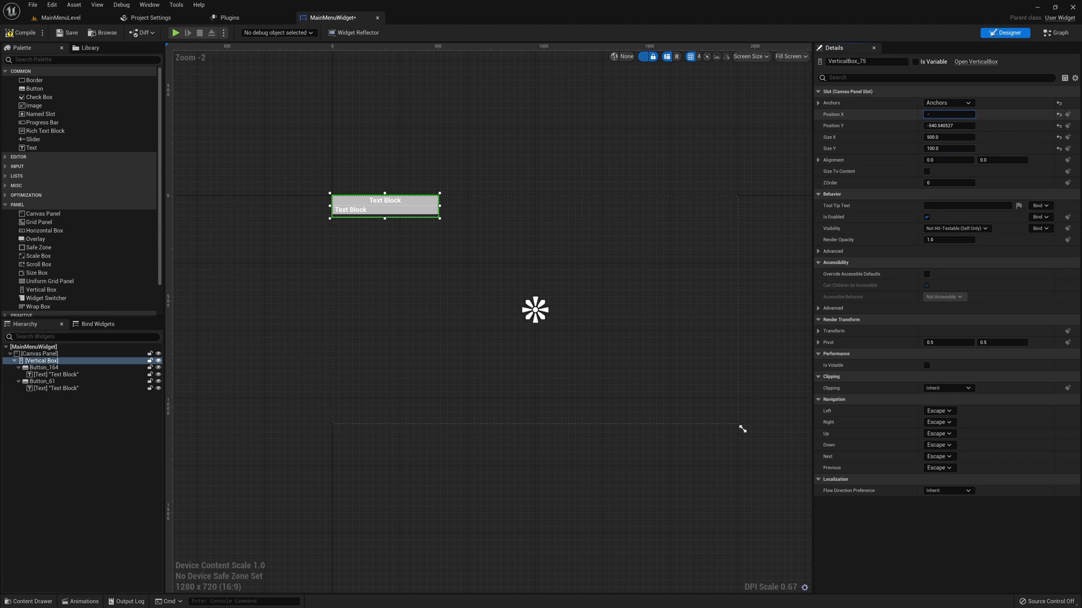
pyautogui.write('250')
pyautogui.press('Return')
pyautogui.press('Tab')
pyautogui.write('-')
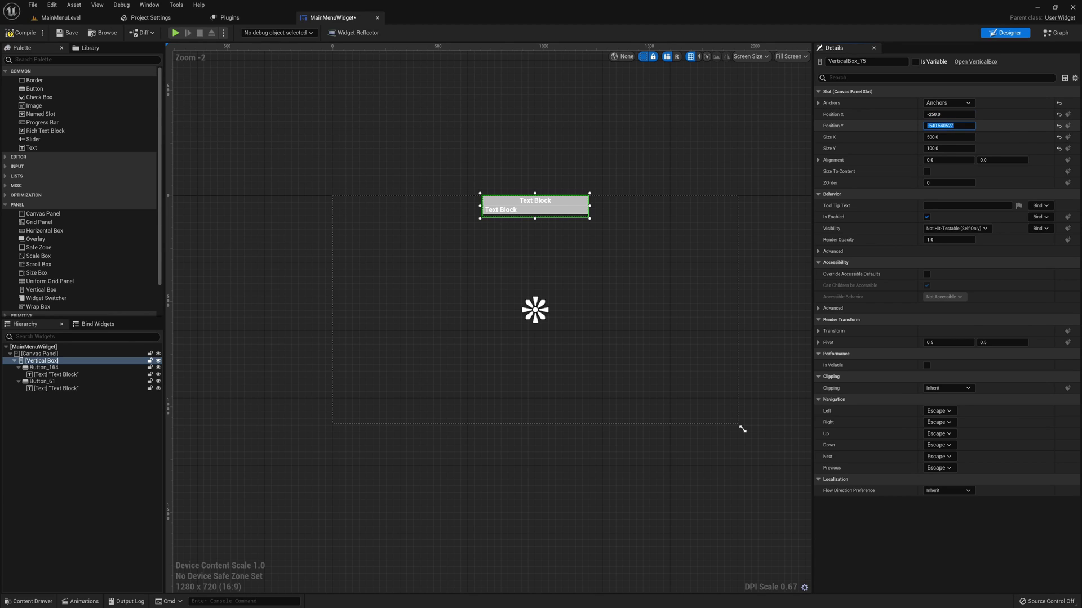
pyautogui.write('50')
pyautogui.press('Return')
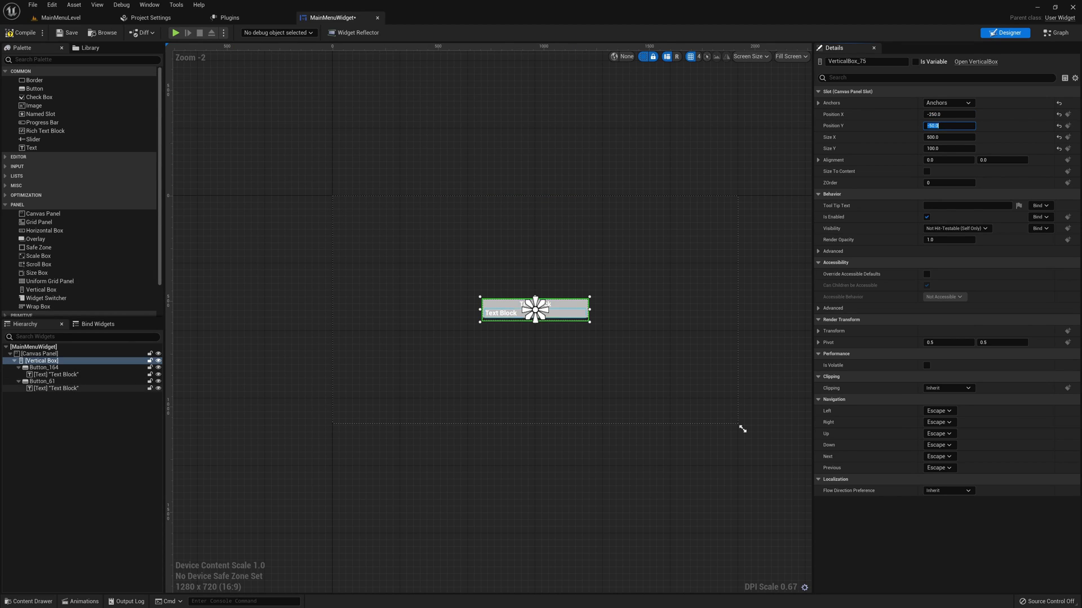
# Step: Centre the second button's label horizontally, keeping vertical alignment on fill
pyautogui.click(55, 388)
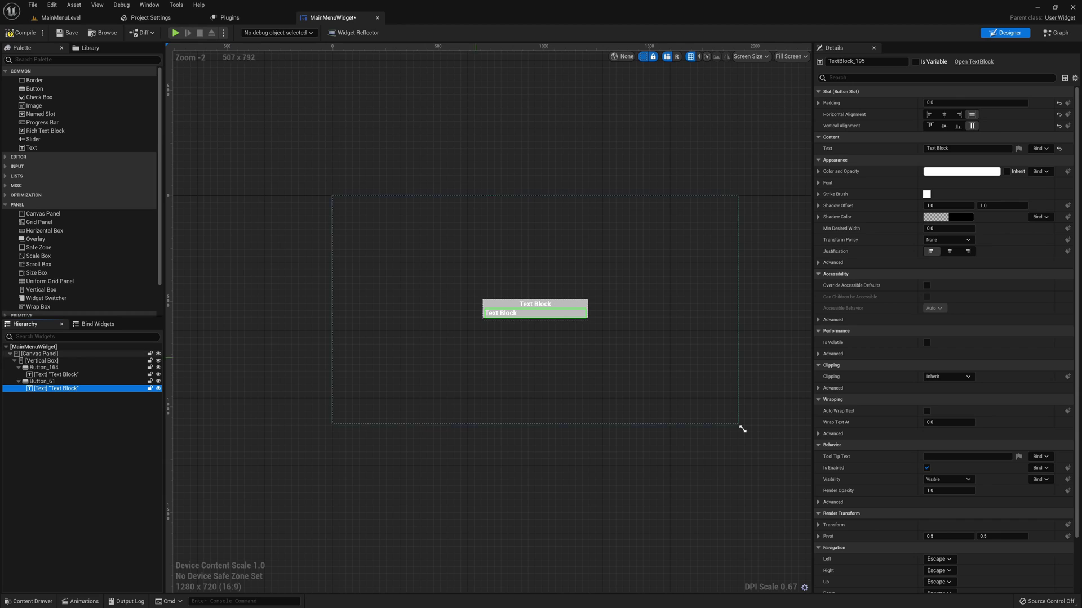
pyautogui.click(943, 114)
pyautogui.click(944, 126)
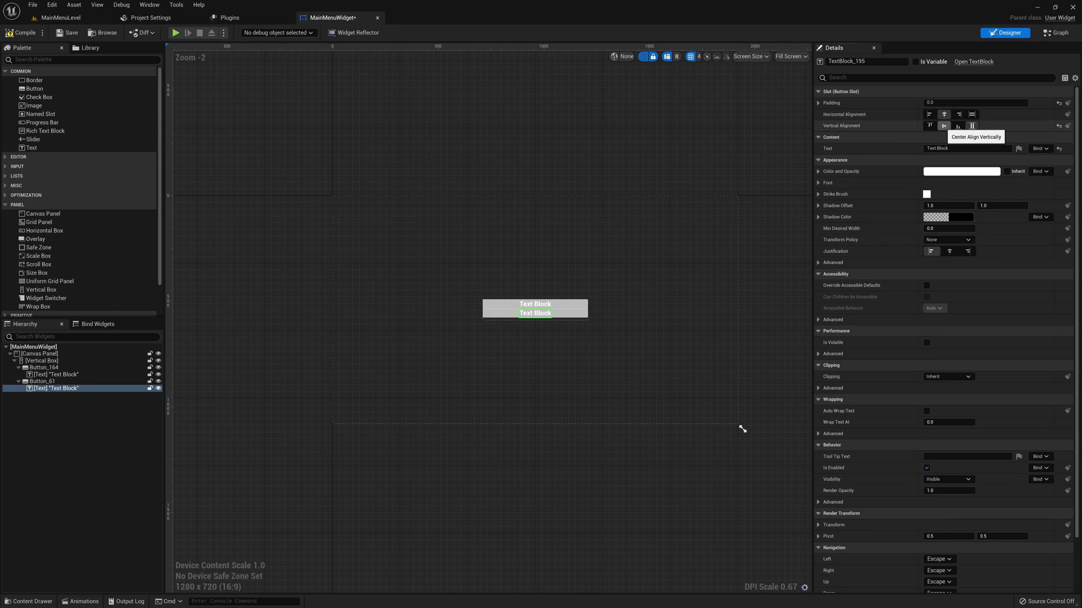
pyautogui.click(972, 126)
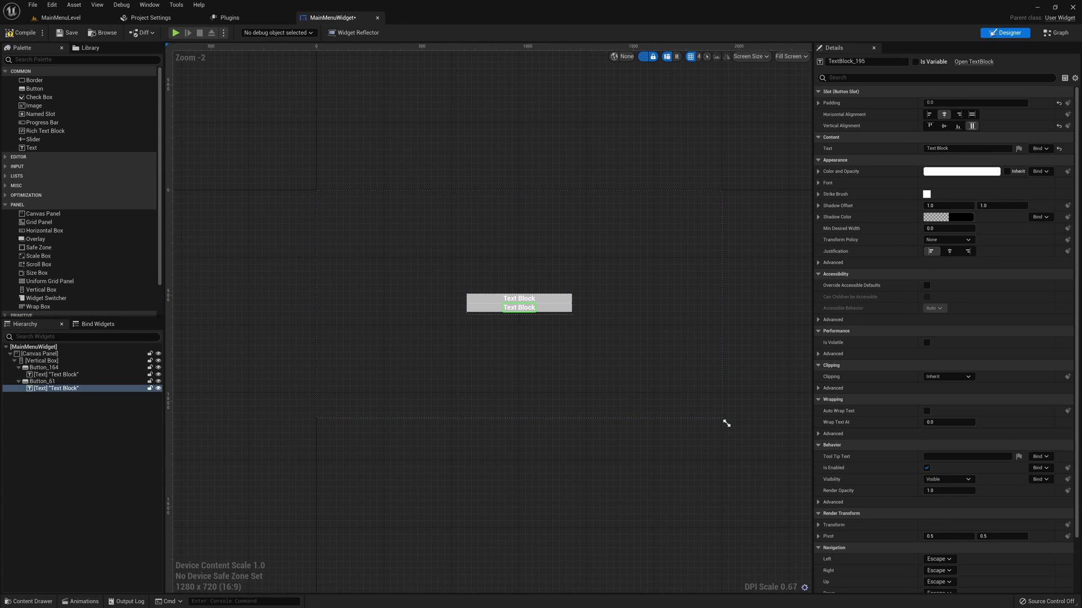
pyautogui.click(55, 375)
# Step: Set the first button's label text to Start
pyautogui.hotkey('ctrl', 'z')
pyautogui.hotkey('ctrl', 'z')
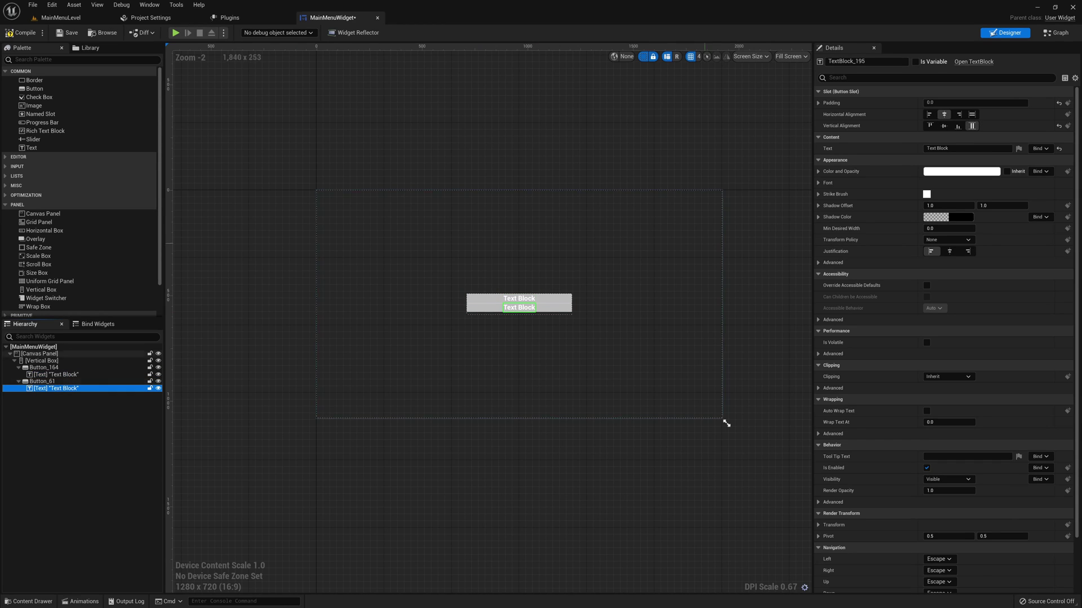
pyautogui.hotkey('ctrl', 'z')
pyautogui.hotkey('ctrl', 'z')
pyautogui.moveTo(726, 423)
pyautogui.mouseDown(button='right')
pyautogui.moveTo(711, 420)
pyautogui.moveTo(728, 419)
pyautogui.mouseUp(button='right')
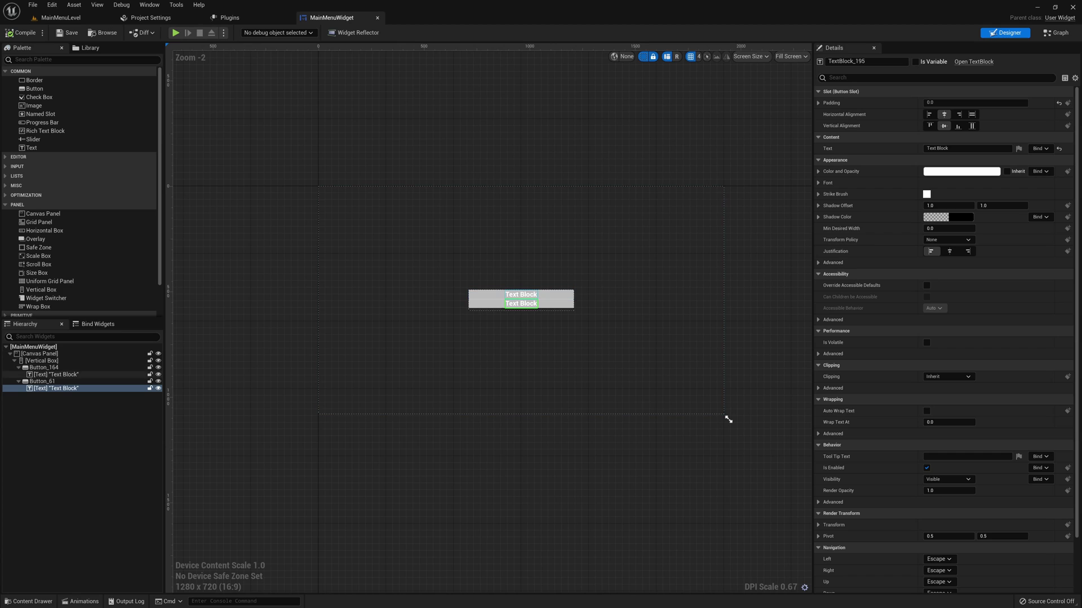
pyautogui.hotkey('ctrl', 'y')
pyautogui.hotkey('ctrl', 'y')
pyautogui.hotkey('ctrl', 'y')
pyautogui.hotkey('ctrl', 'y')
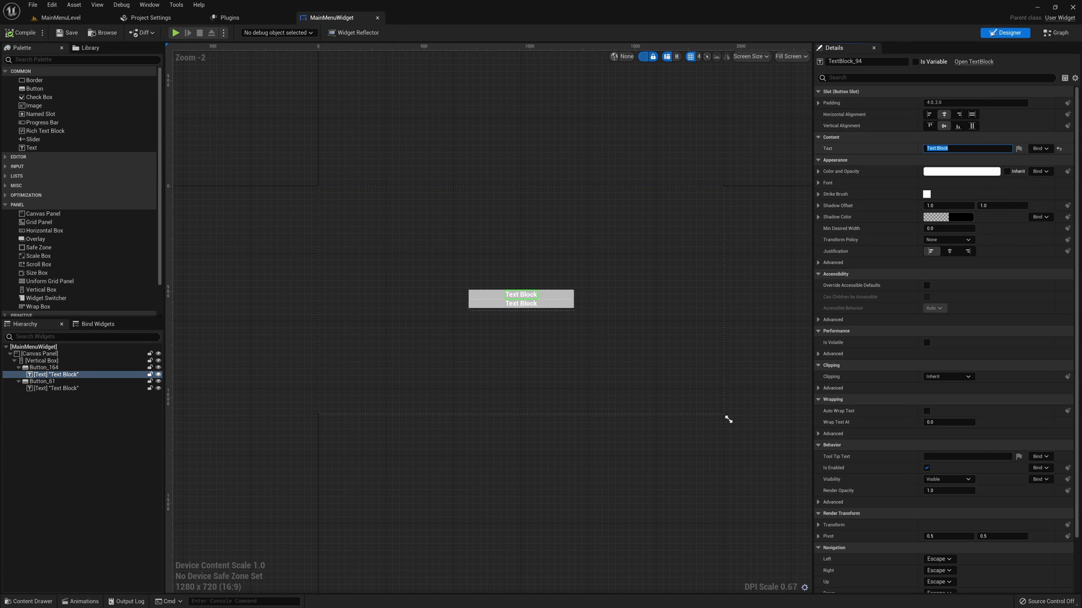
pyautogui.write('Start')
pyautogui.press('Return')
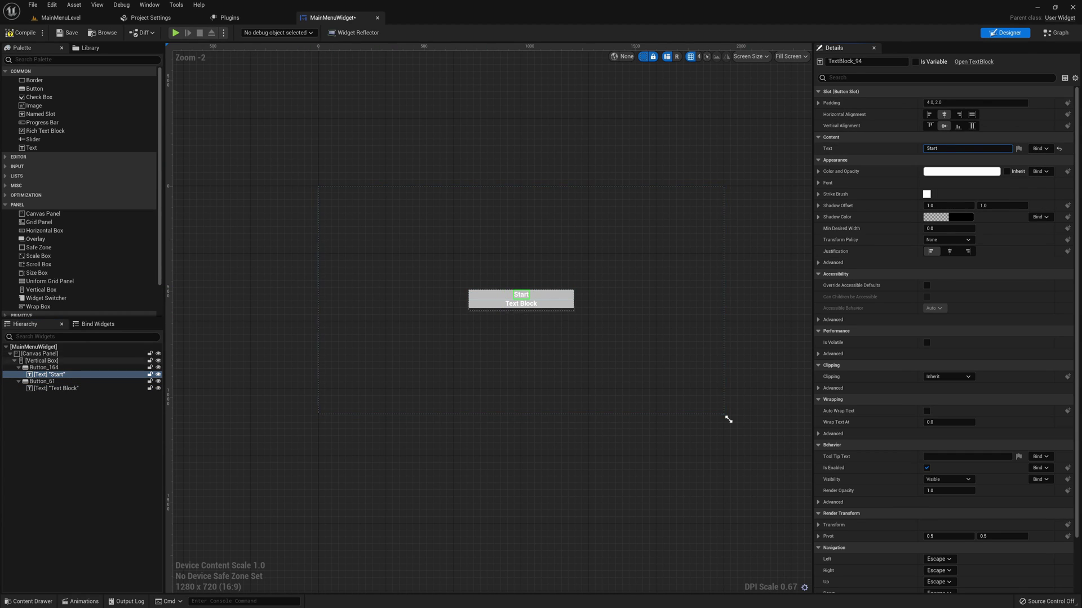
# Step: Set the second button's label text to Quit and save the widget
pyautogui.press('Down')
pyautogui.press('Down')
pyautogui.hotkey('ctrl', 'a')
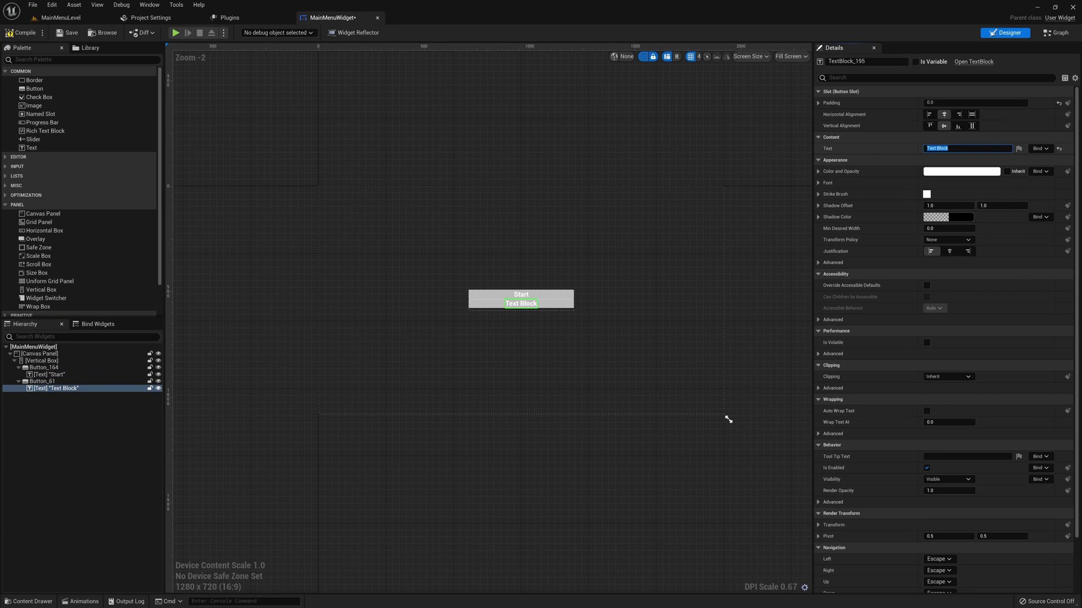
pyautogui.write('Quit')
pyautogui.press('Return')
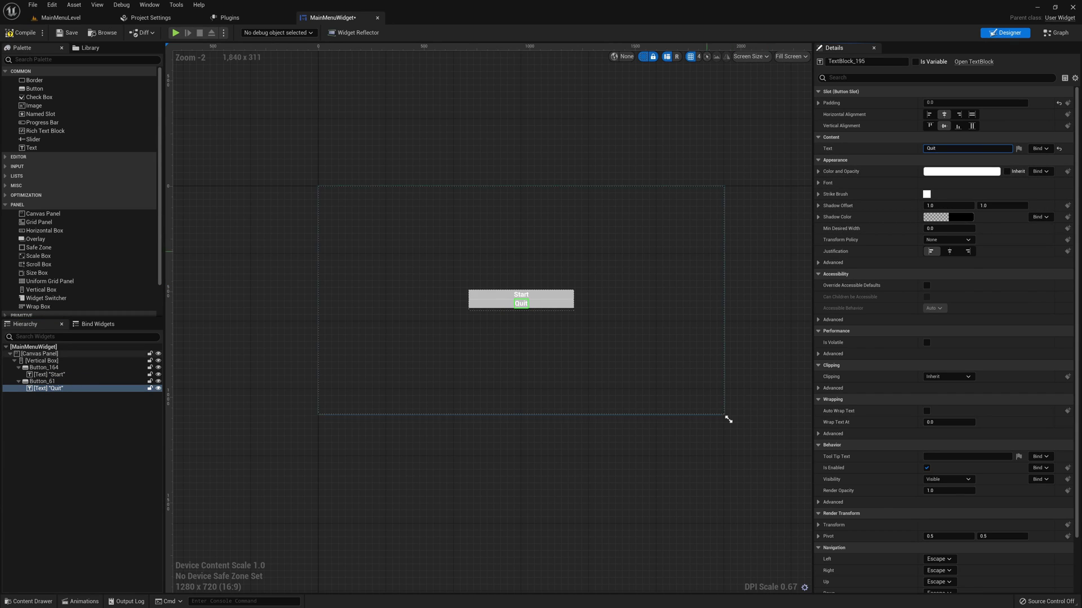
pyautogui.press('Return')
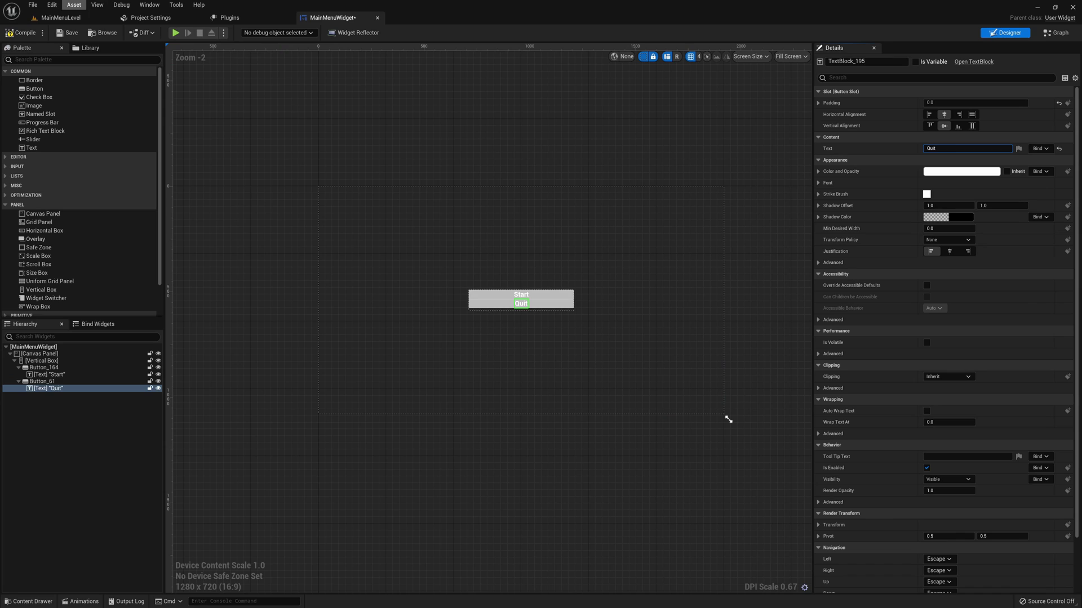
pyautogui.hotkey('ctrl', 's')
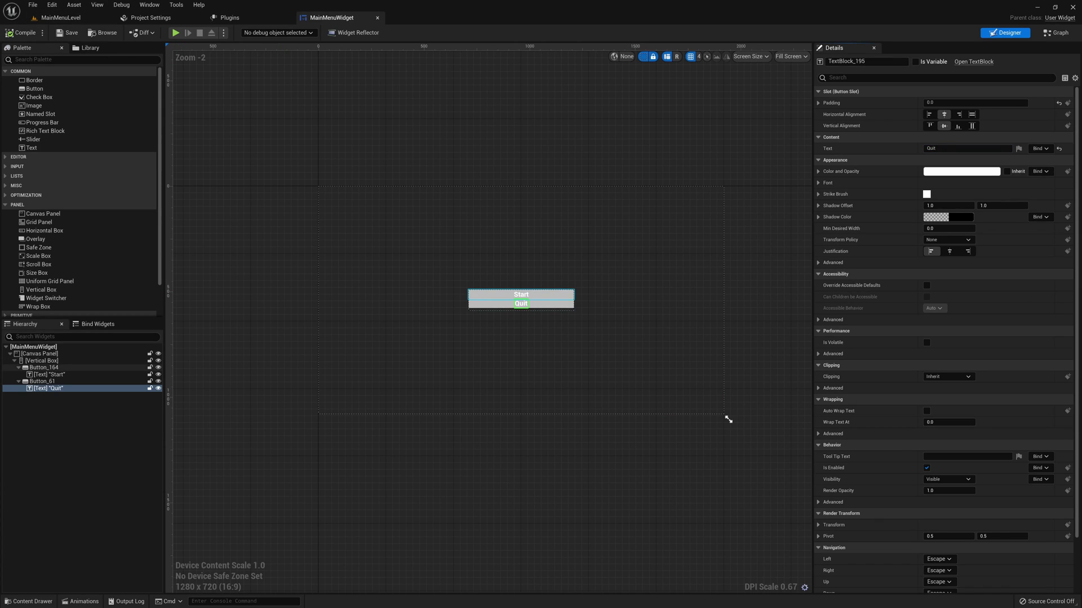
# Step: Add On Pressed event nodes for Button_164 and Button_61
pyautogui.click(44, 367)
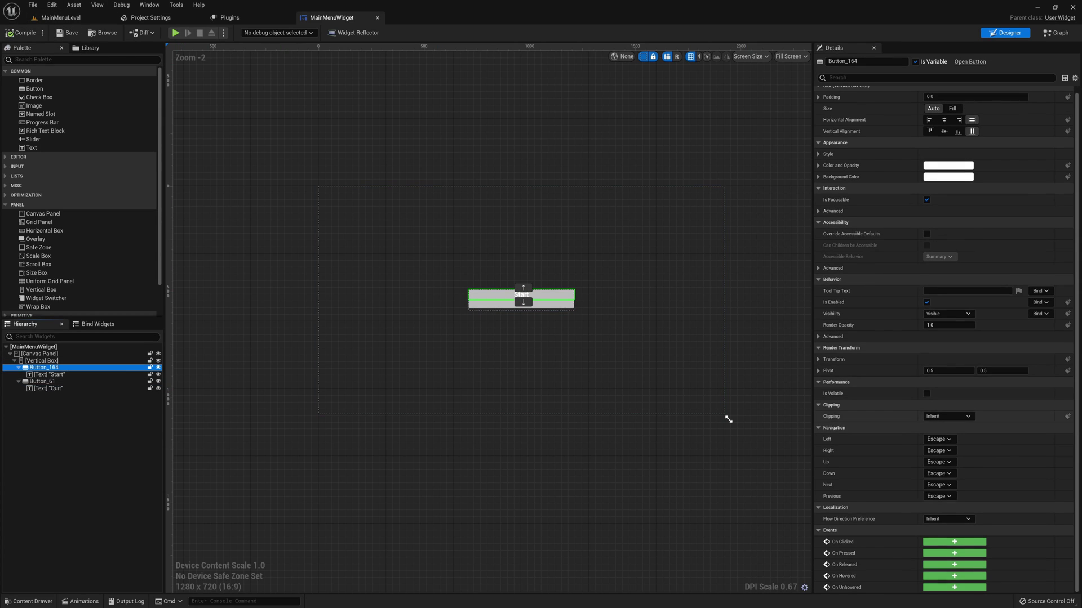
pyautogui.click(955, 553)
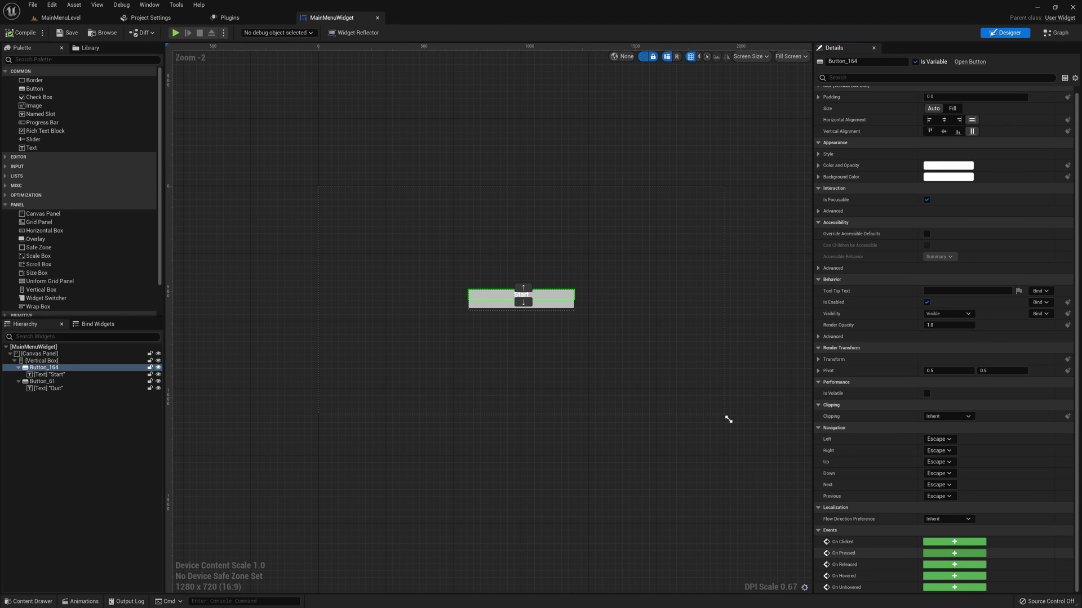
pyautogui.click(1009, 33)
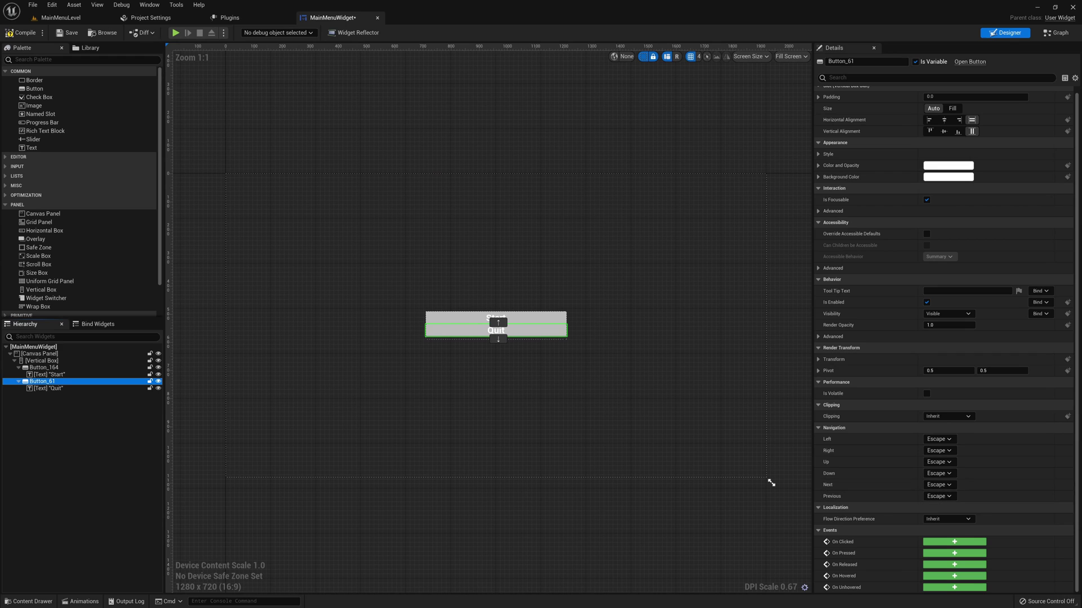
pyautogui.click(954, 553)
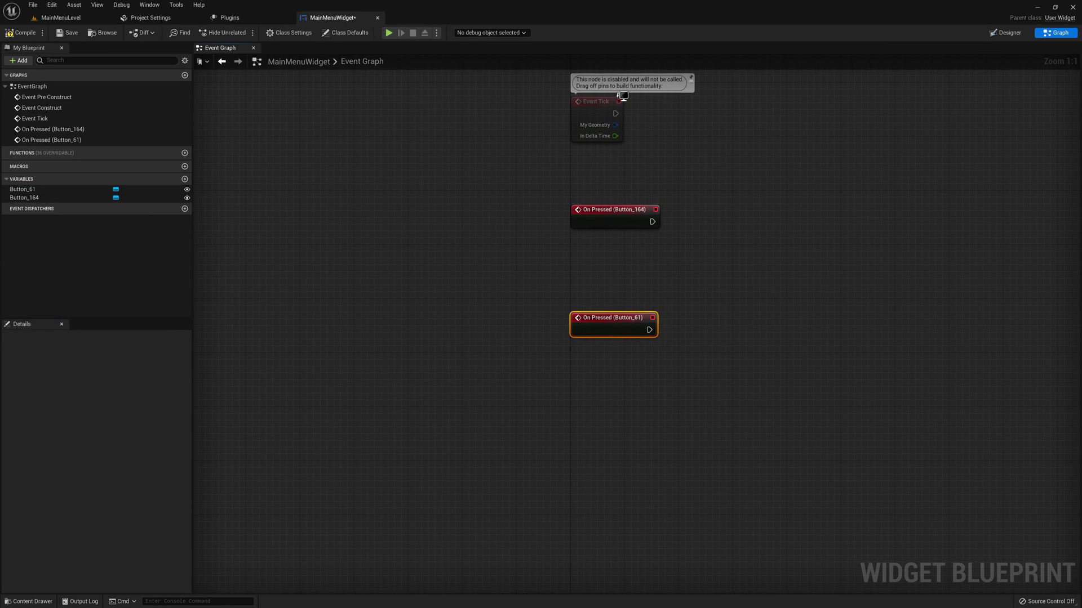
# Step: Wire an Open Level (by Object Reference) node to Button_164's press, targeting VRTemplateMap
pyautogui.moveTo(638, 333); pyautogui.dragTo(638, 373)
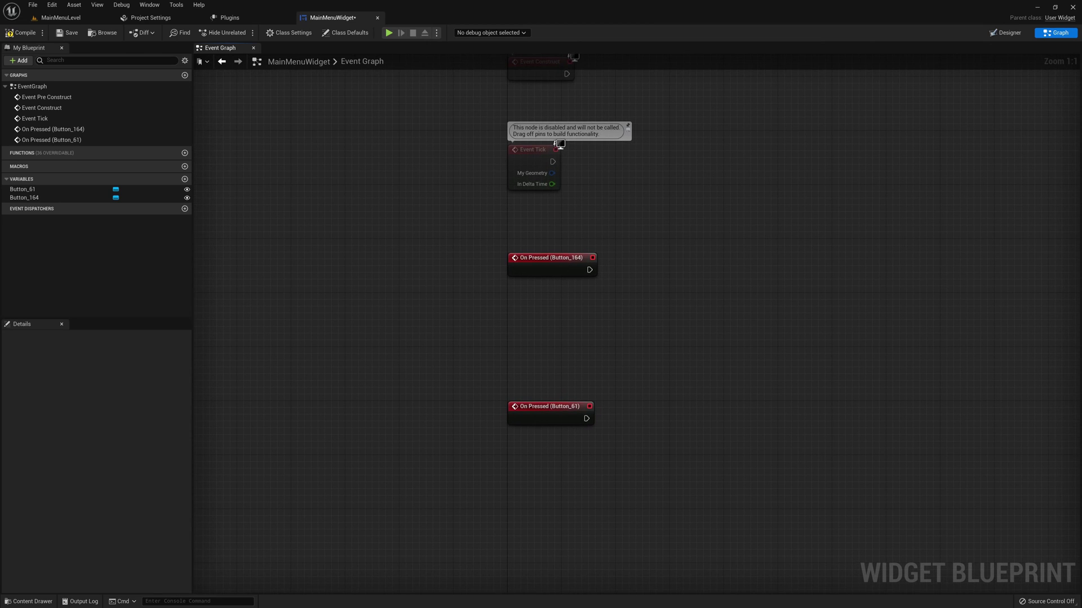
pyautogui.moveTo(589, 269); pyautogui.dragTo(621, 270)
pyautogui.write('open l')
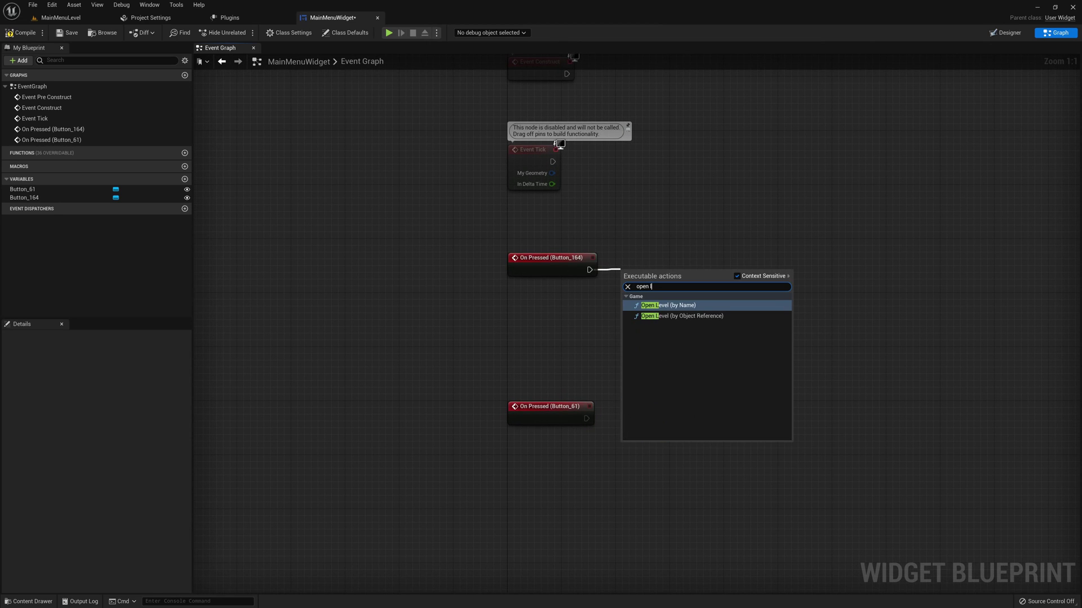
pyautogui.press('Down')
pyautogui.press('Return')
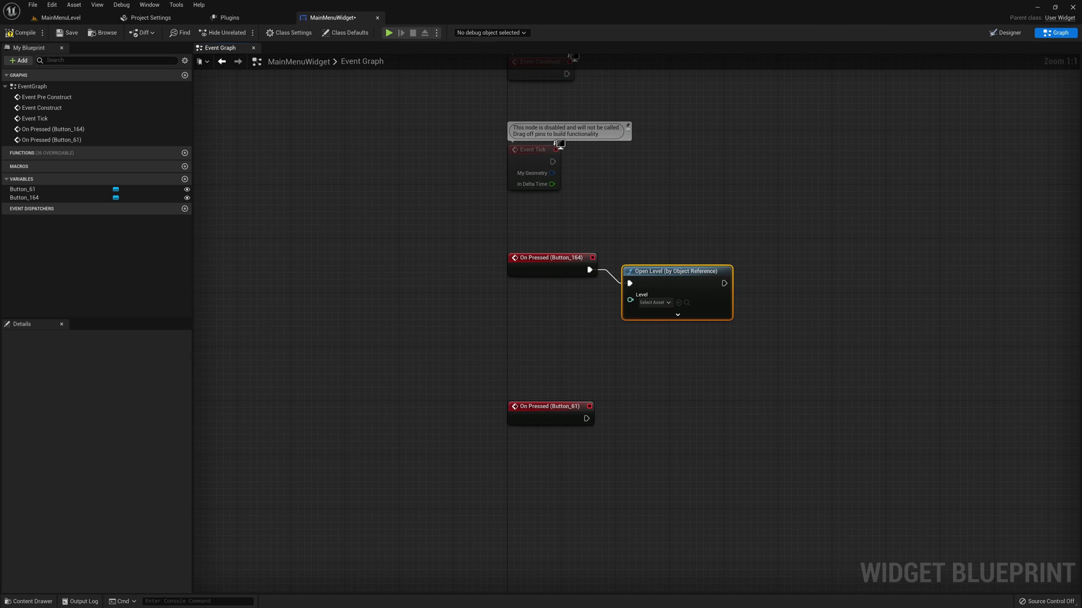
pyautogui.click(681, 289)
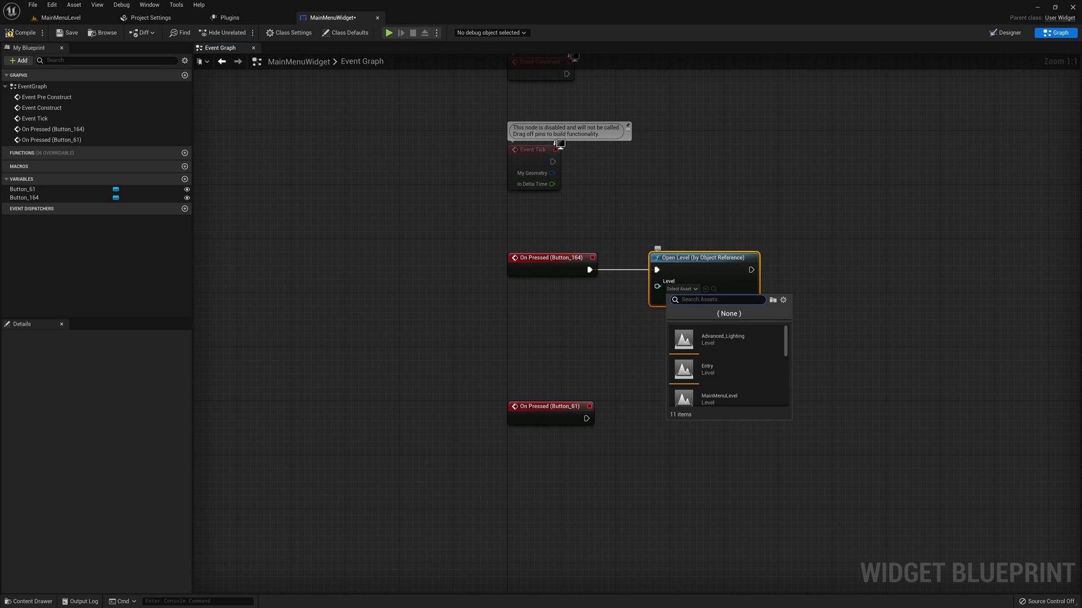
pyautogui.scroll(-2, 726, 365)
pyautogui.scroll(-2, 727, 365)
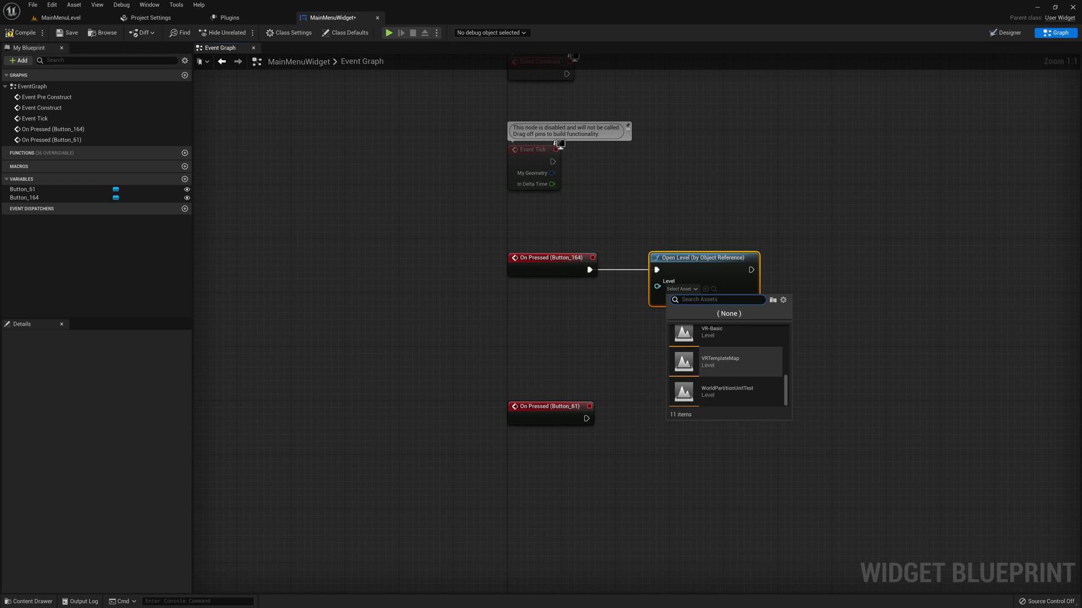
pyautogui.click(727, 364)
pyautogui.moveTo(741, 356)
pyautogui.mouseDown(button='right')
pyautogui.moveTo(698, 353)
pyautogui.moveTo(749, 341)
pyautogui.mouseUp(button='right')
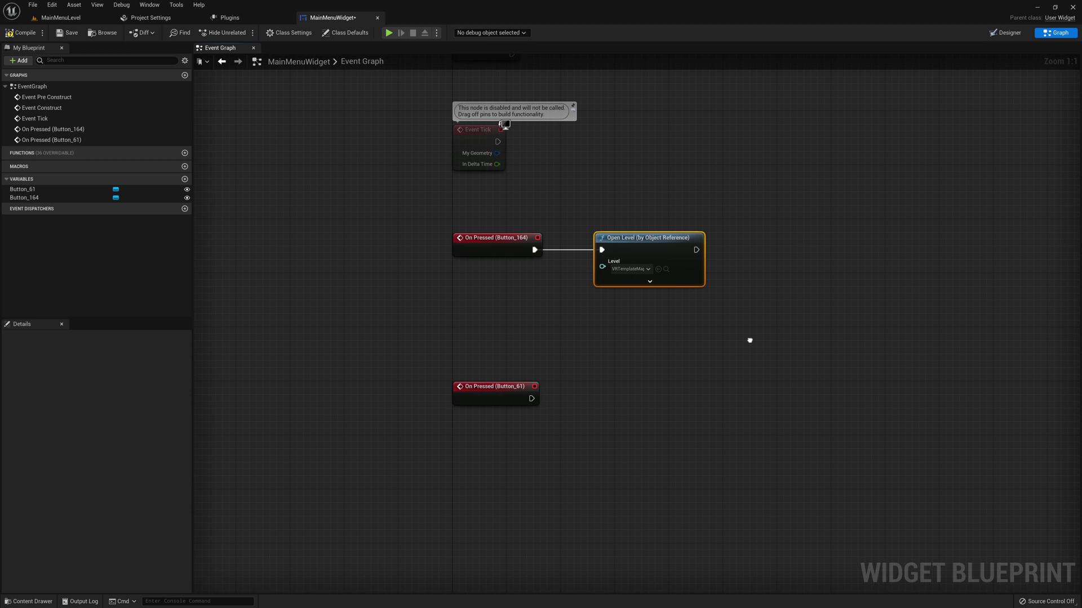
# Step: Connect Quit Game to Button_61's press, with Get Player Controller as Specific Player
pyautogui.moveTo(749, 340); pyautogui.dragTo(749, 341, button='right')
pyautogui.moveTo(531, 398); pyautogui.dragTo(577, 397)
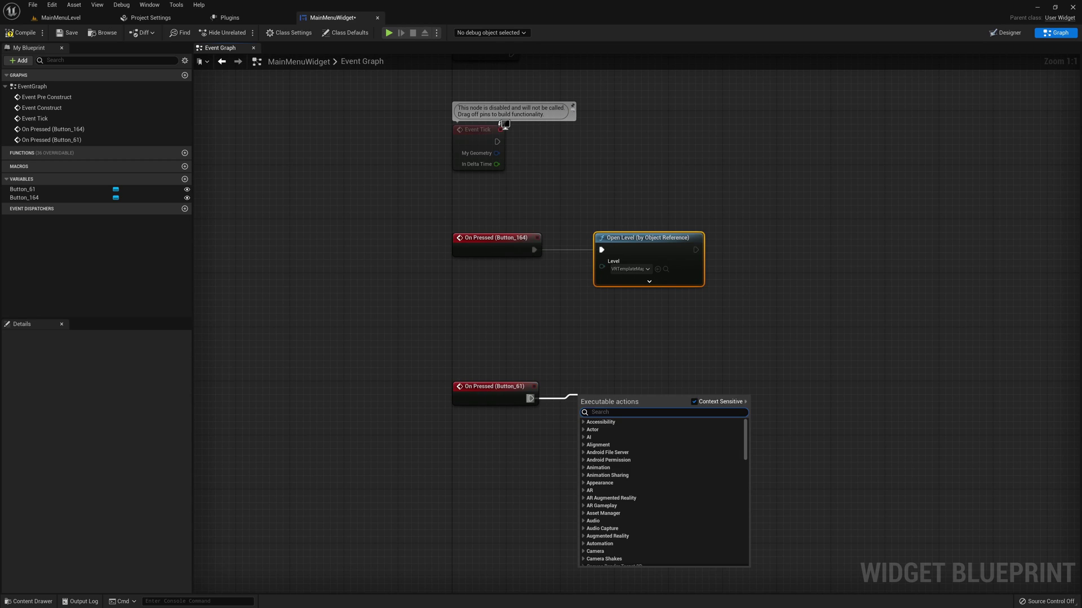
pyautogui.write('quit')
pyautogui.press('Return')
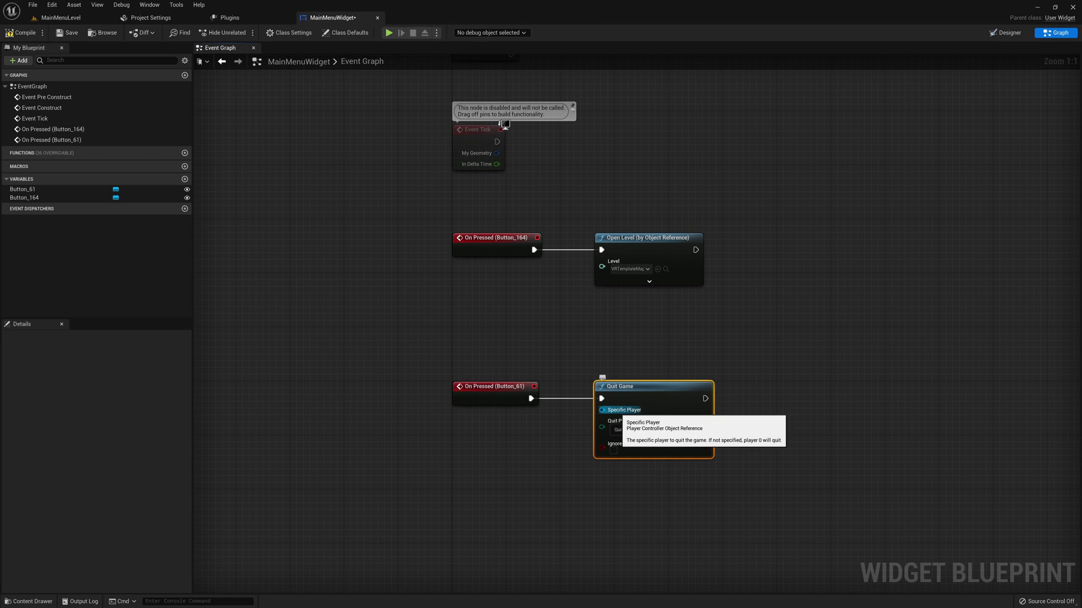
pyautogui.moveTo(601, 403); pyautogui.dragTo(510, 445)
pyautogui.write('player con')
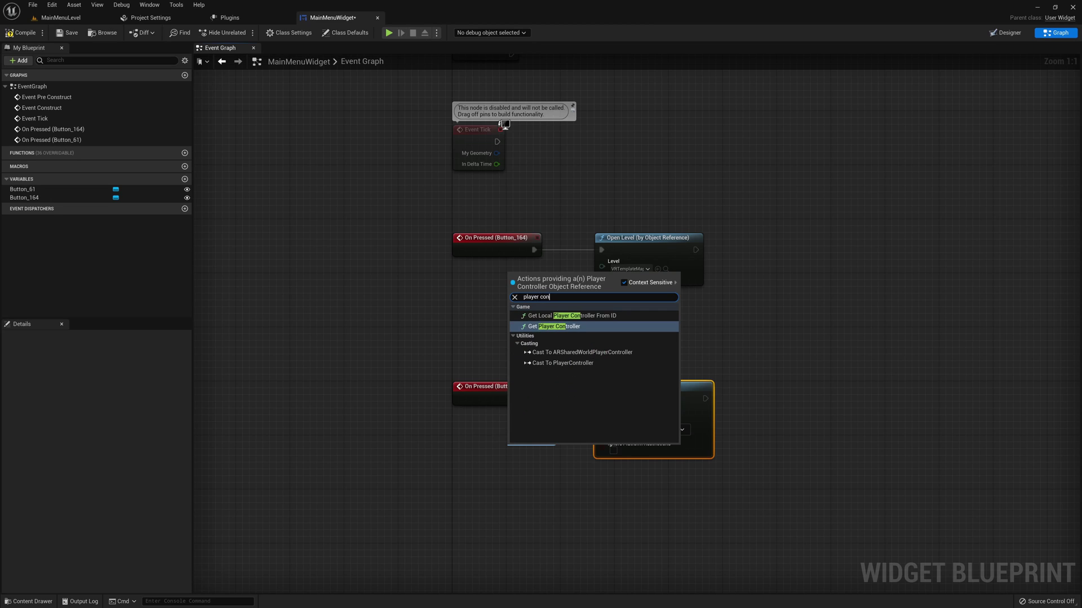
pyautogui.press('Return')
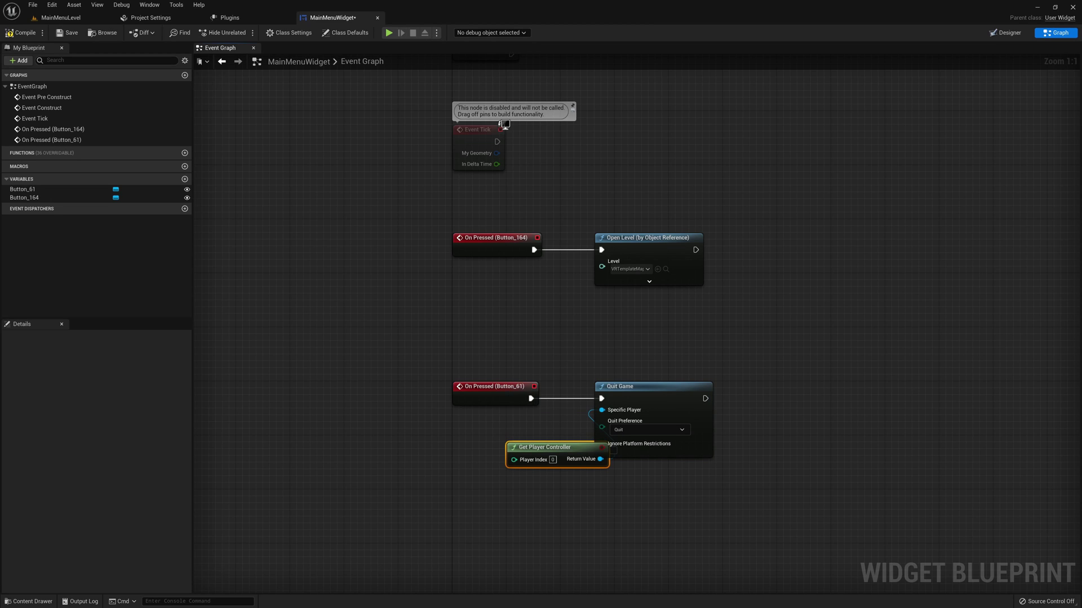
pyautogui.moveTo(550, 449); pyautogui.dragTo(496, 427)
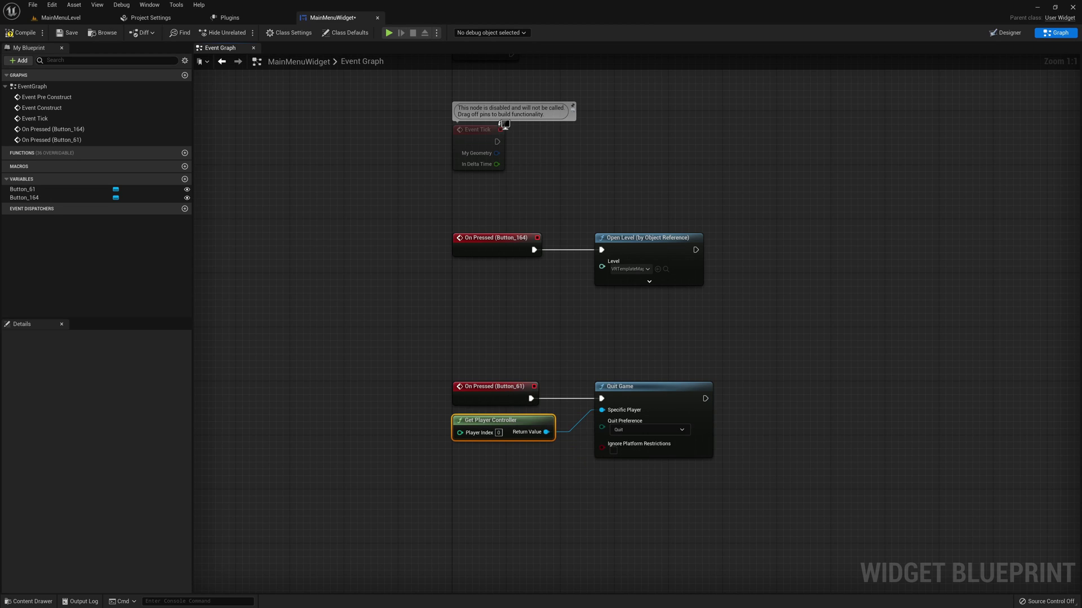
# Step: Compile and save MainMenuWidget, then close its editor tab
pyautogui.click(22, 33)
pyautogui.click(68, 33)
pyautogui.moveTo(490, 298); pyautogui.dragTo(480, 286, button='right')
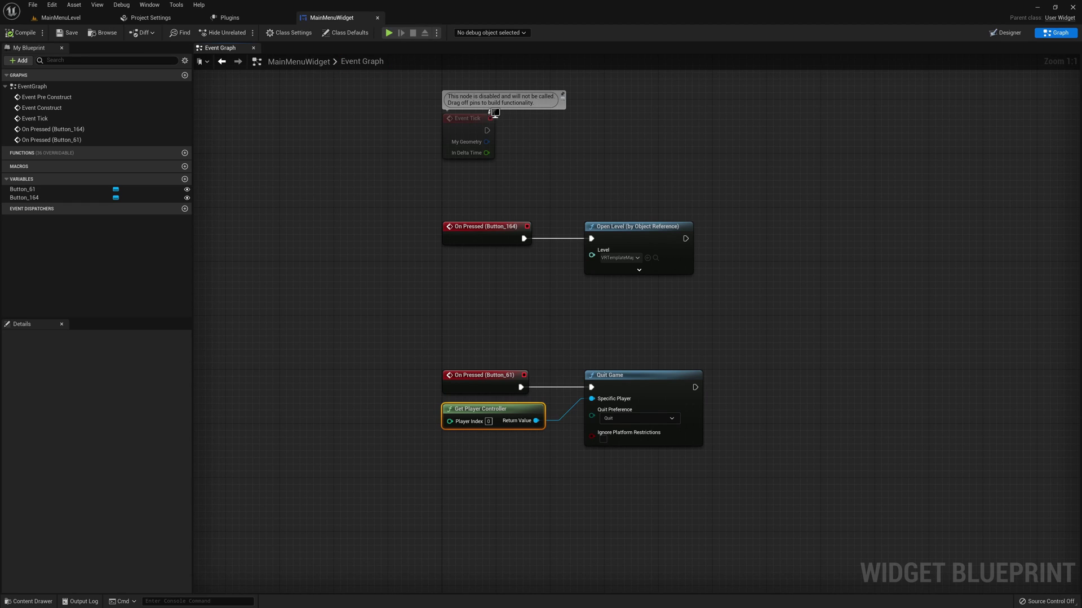
pyautogui.click(377, 17)
# Step: Create a Blueprints folder in Content and open it
pyautogui.click(36, 446)
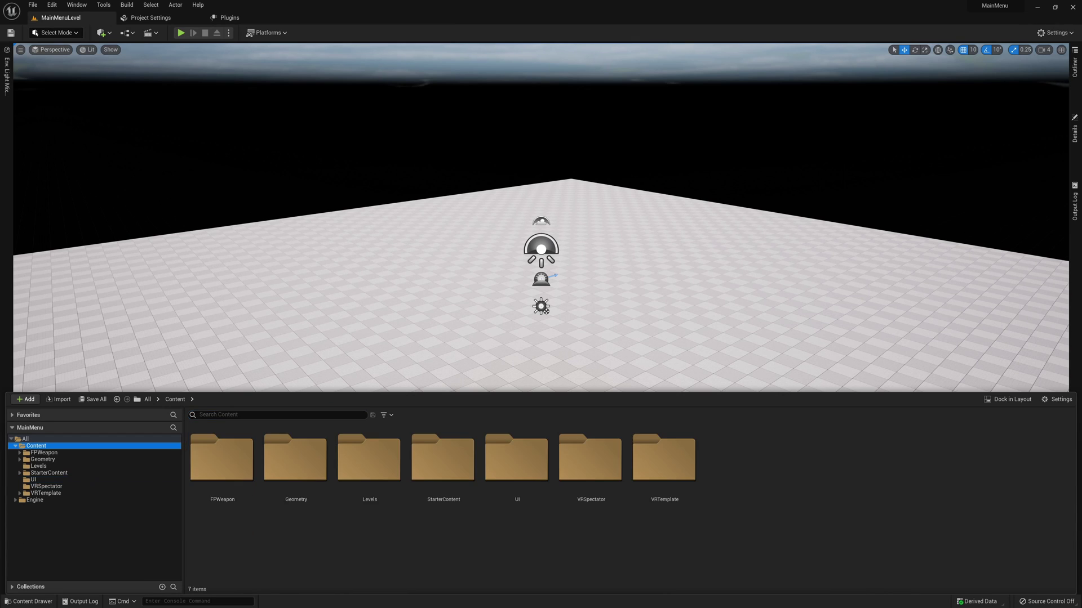
pyautogui.rightClick(266, 545)
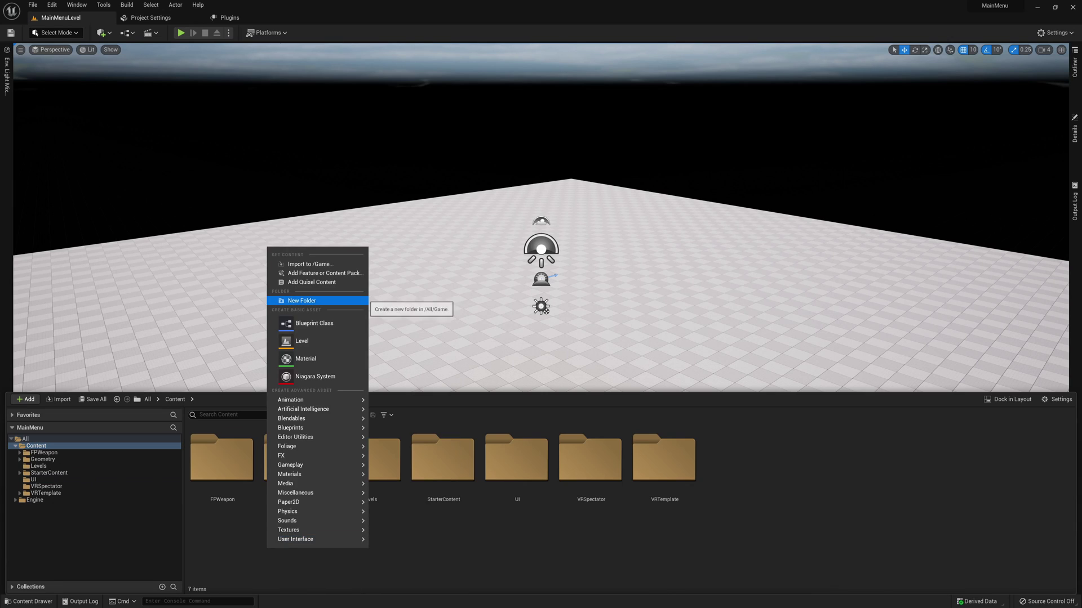
pyautogui.click(305, 302)
pyautogui.write('Blueprints')
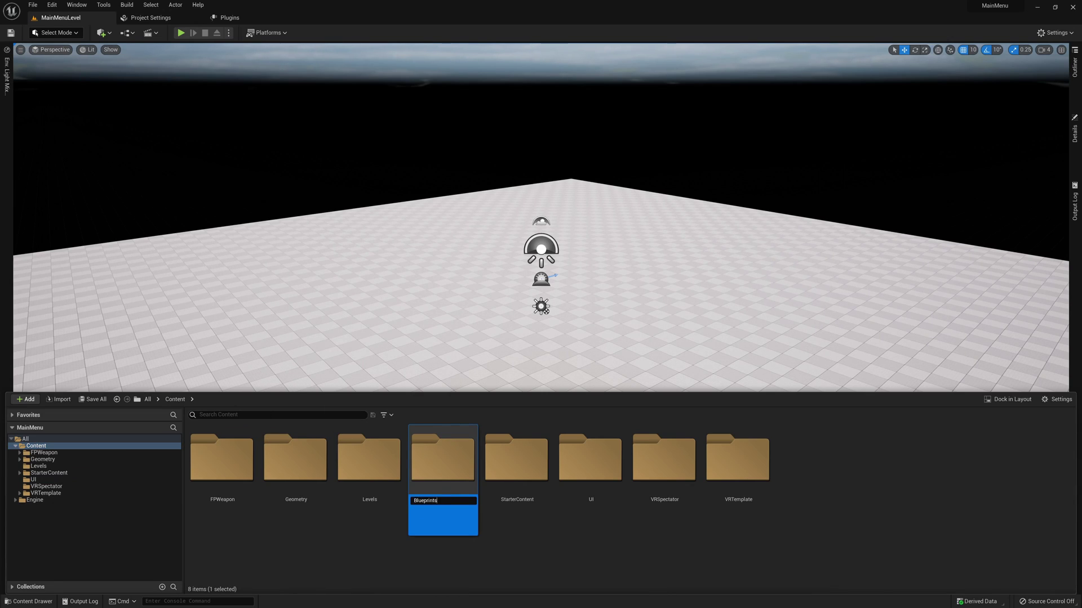
pyautogui.press('Return')
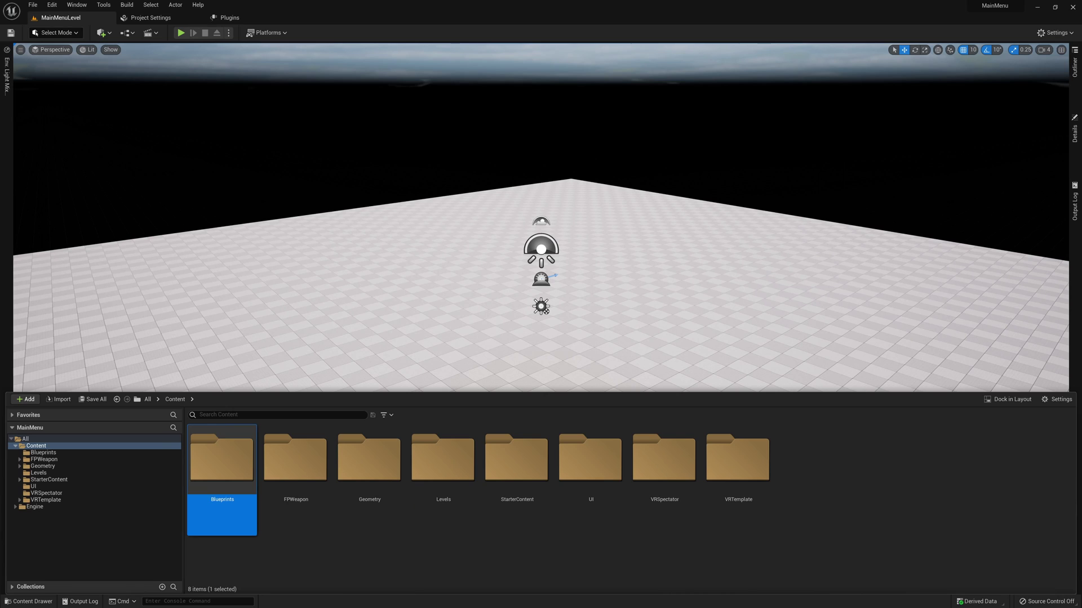
pyautogui.doubleClick(222, 468)
# Step: Create an Actor blueprint named MainMenuWidget and open it docked in the main window
pyautogui.rightClick(264, 474)
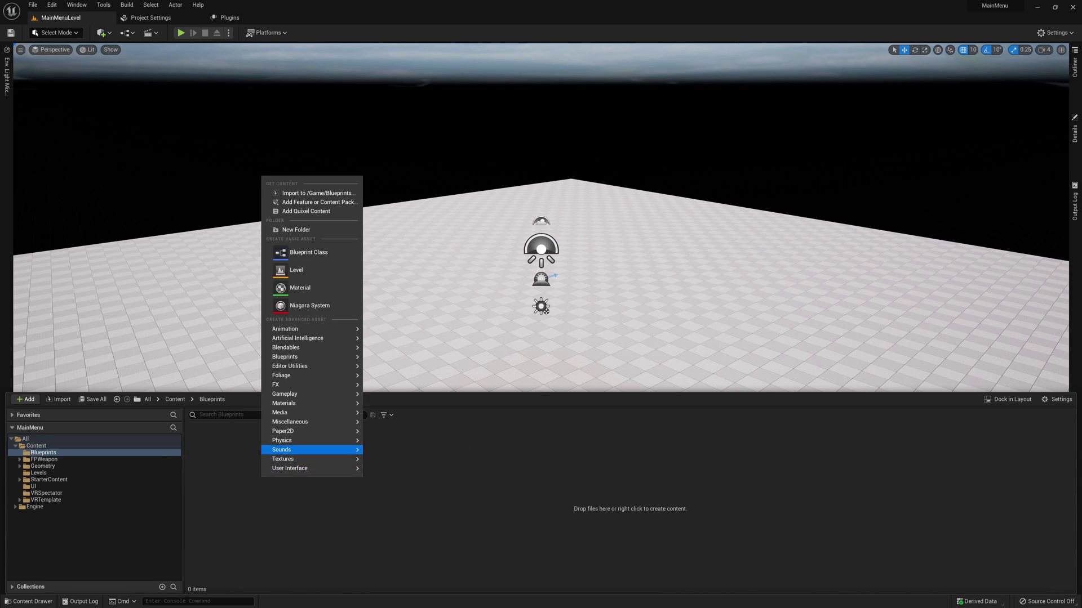
pyautogui.click(307, 253)
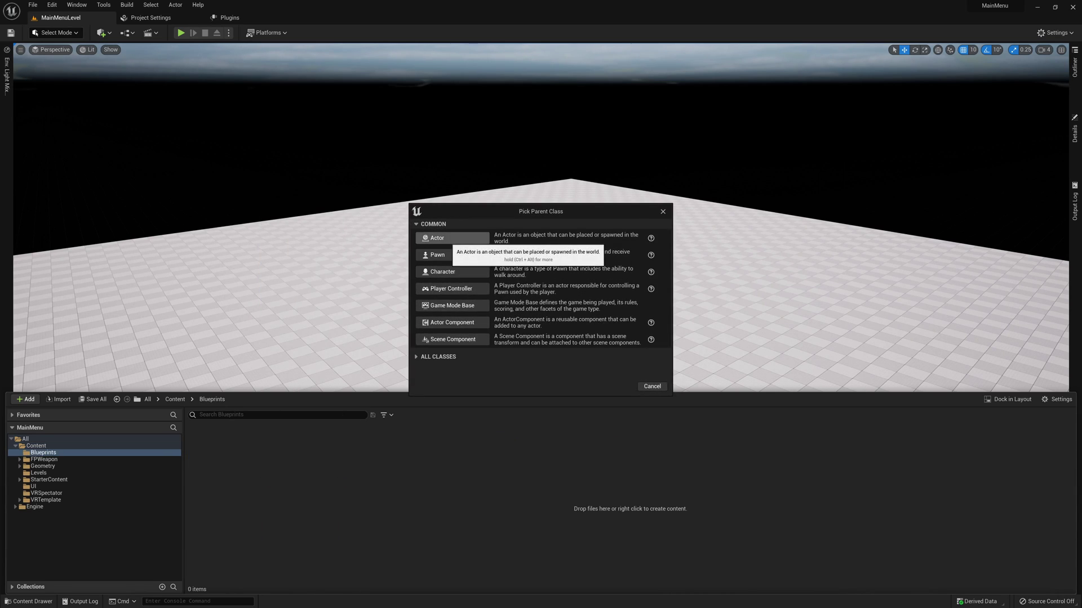
pyautogui.click(447, 238)
pyautogui.write('MainMenuWidget')
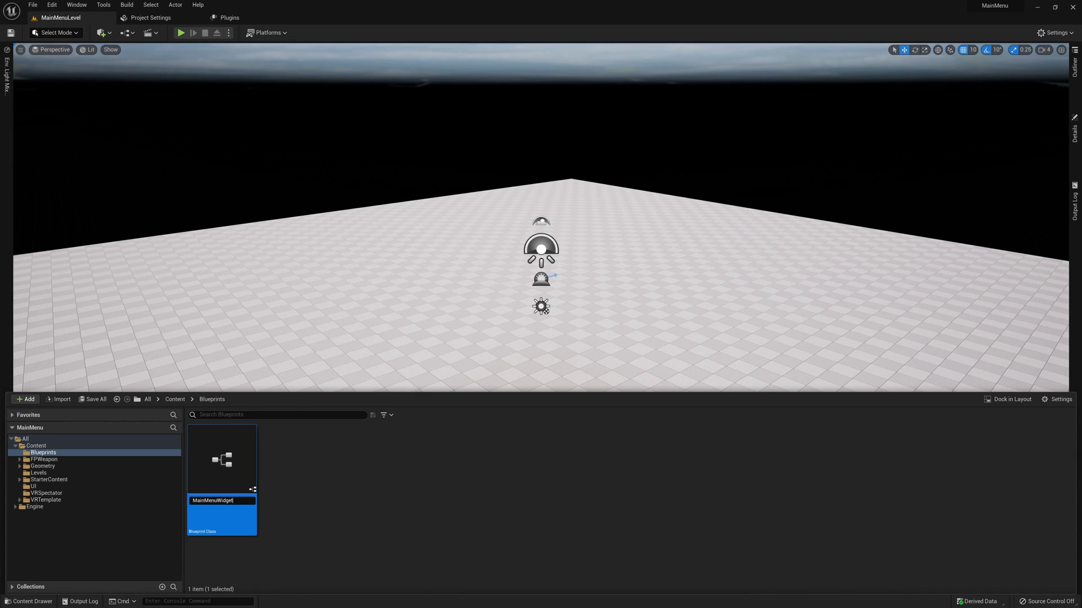
pyautogui.press('Return')
pyautogui.doubleClick(221, 457)
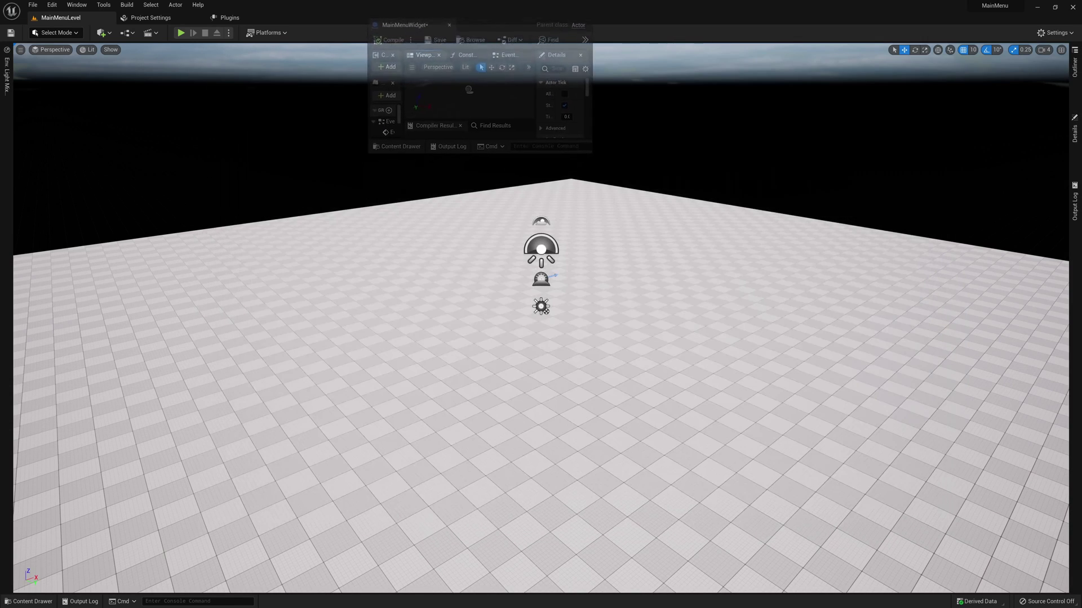
pyautogui.moveTo(254, 89); pyautogui.dragTo(332, 17)
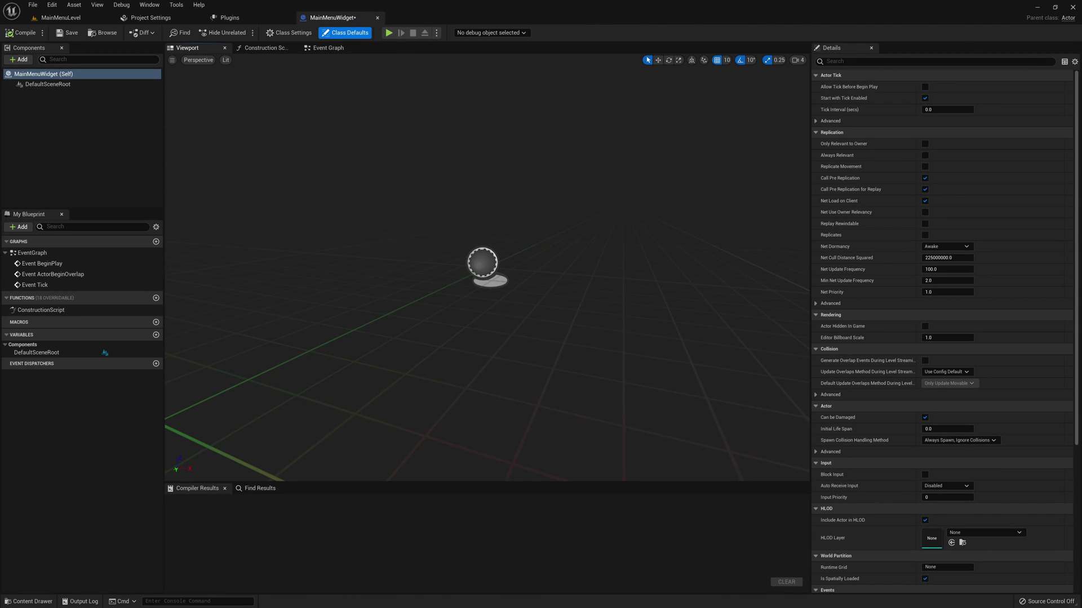
# Step: Add a Widget component as the actor's root and set its Widget Class to MainMenuWidget
pyautogui.click(19, 60)
pyautogui.write('widget')
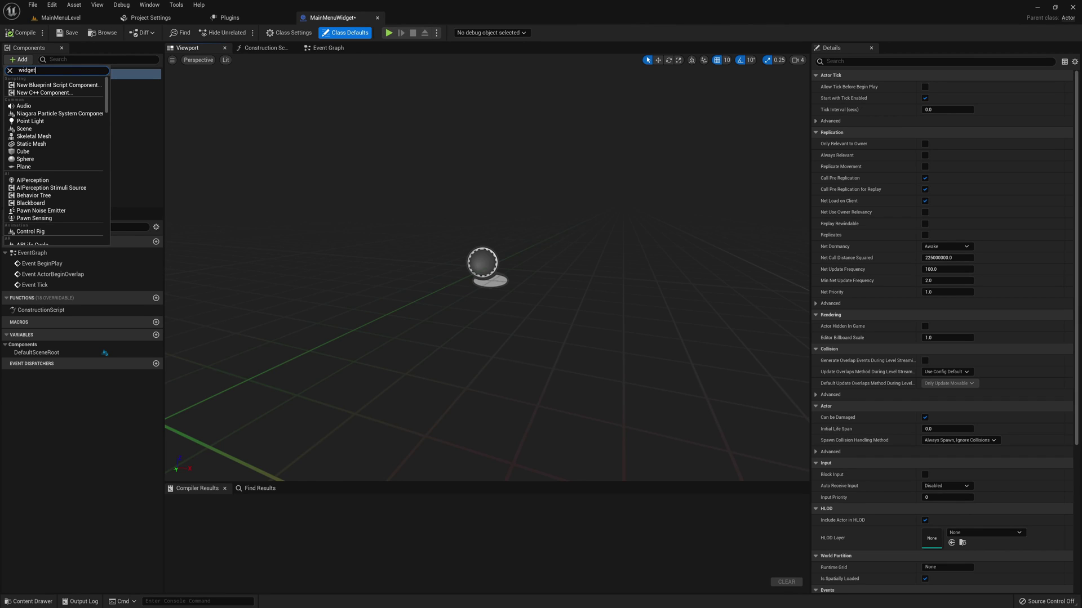
pyautogui.click(67, 85)
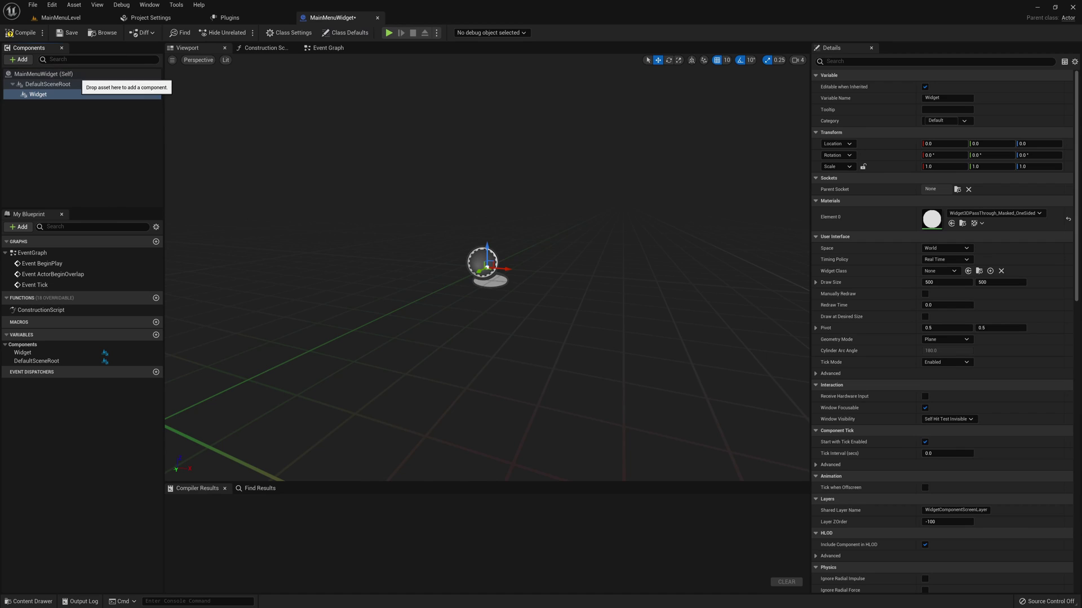
pyautogui.moveTo(71, 95); pyautogui.dragTo(73, 84)
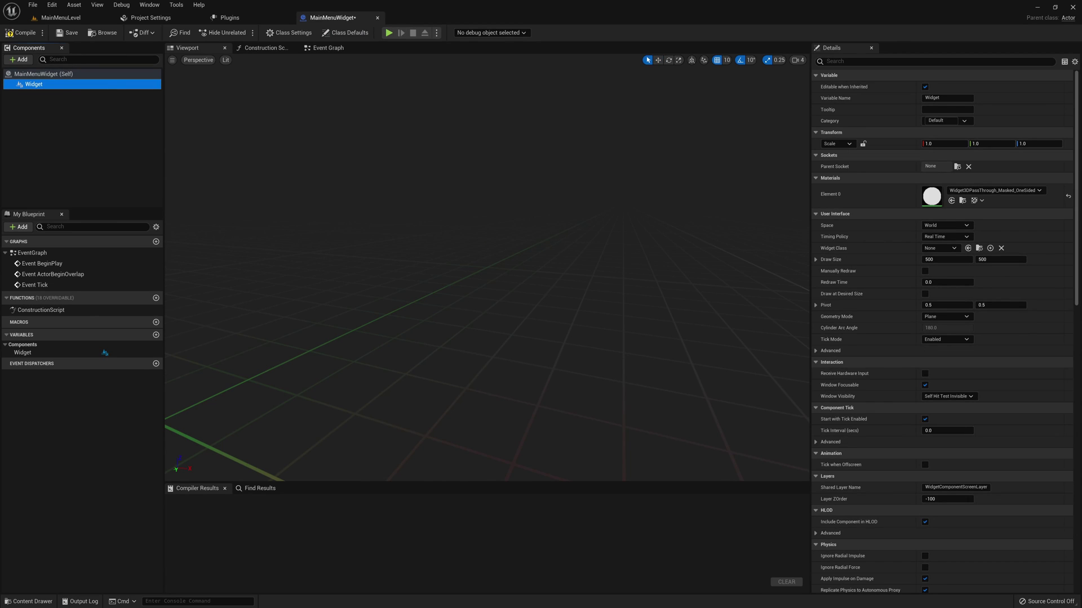
pyautogui.click(955, 248)
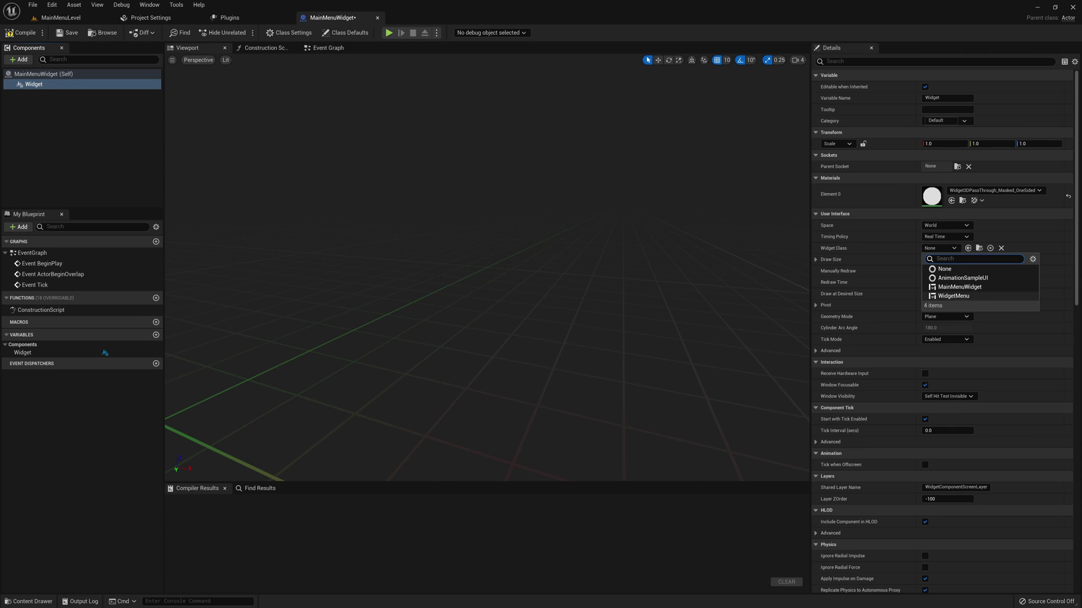
pyautogui.click(960, 287)
pyautogui.press('f')
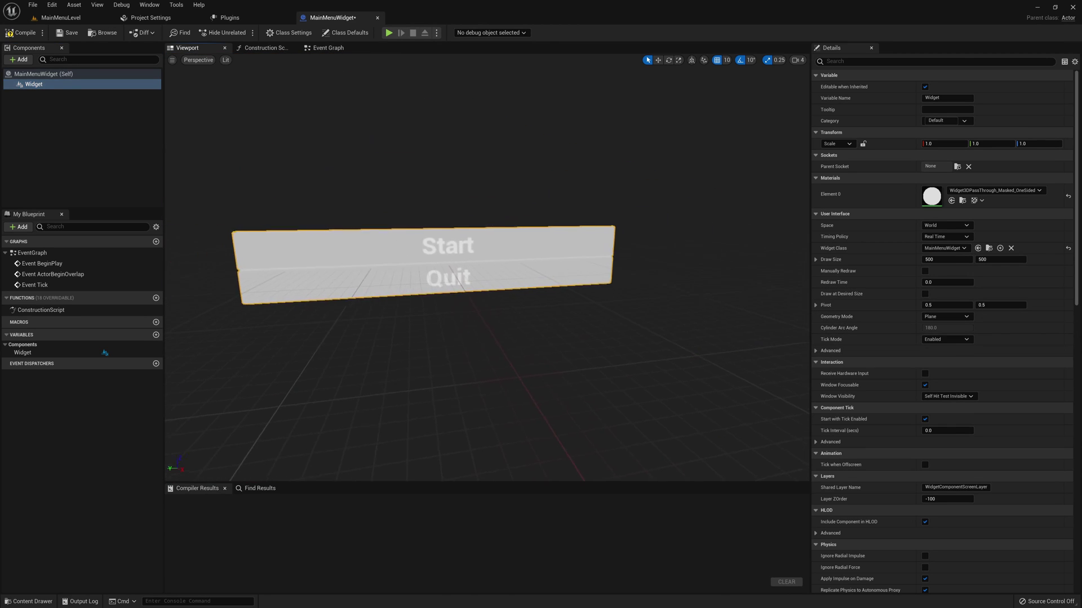
# Step: Compile and save the actor blueprint, then browse back to its asset in MainMenuLevel
pyautogui.click(21, 33)
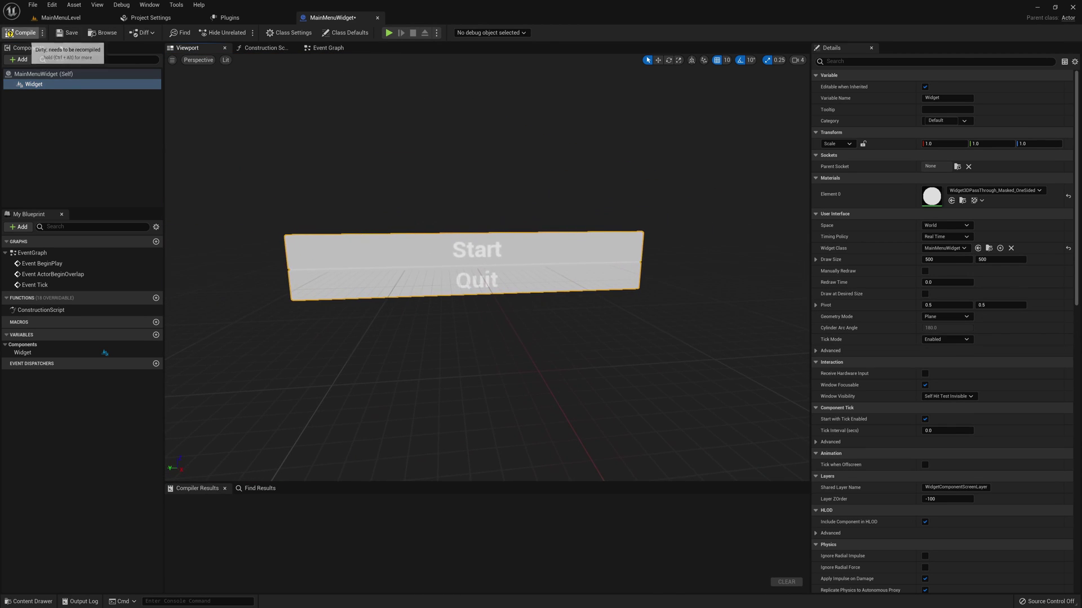
pyautogui.click(68, 33)
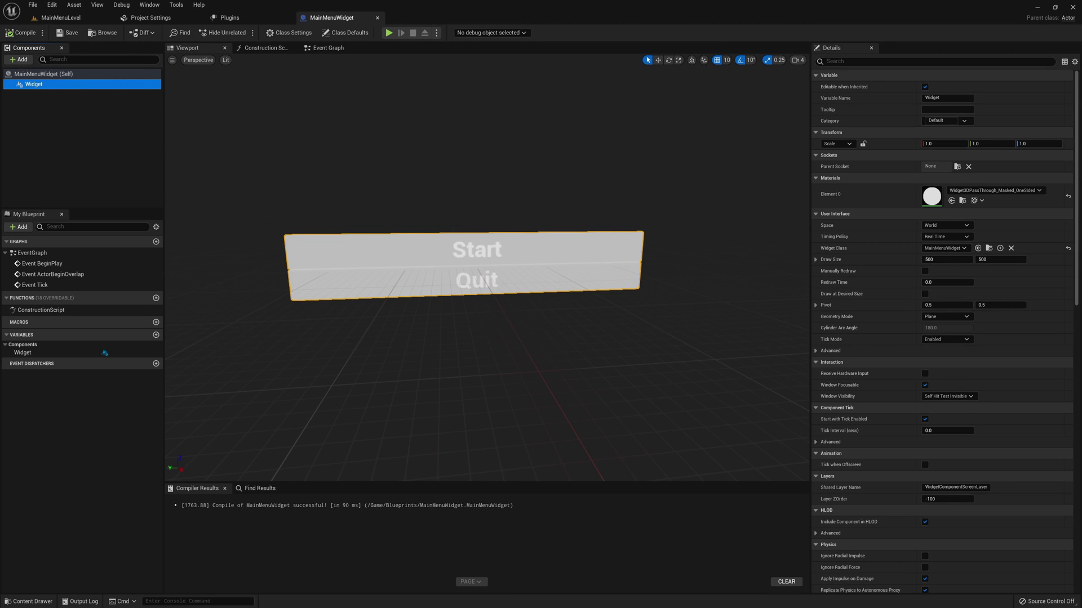
pyautogui.click(102, 33)
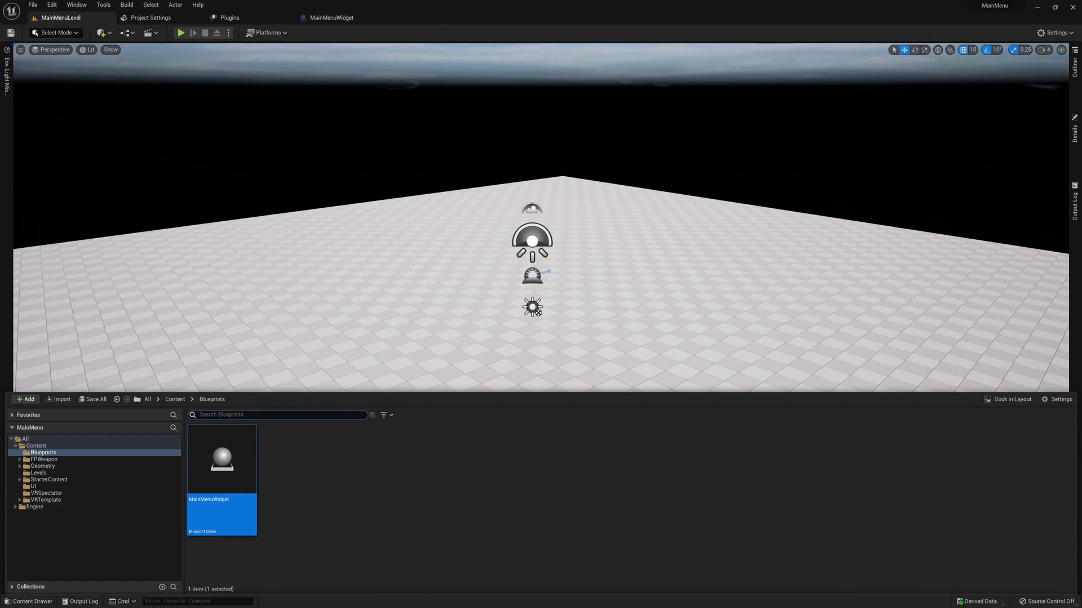
# Step: Drop the MainMenuWidget actor into the level near the lights, raise it slightly, and save
pyautogui.moveTo(222, 479)
pyautogui.mouseDown()
pyautogui.moveTo(676, 319)
pyautogui.moveTo(672, 341)
pyautogui.mouseUp()
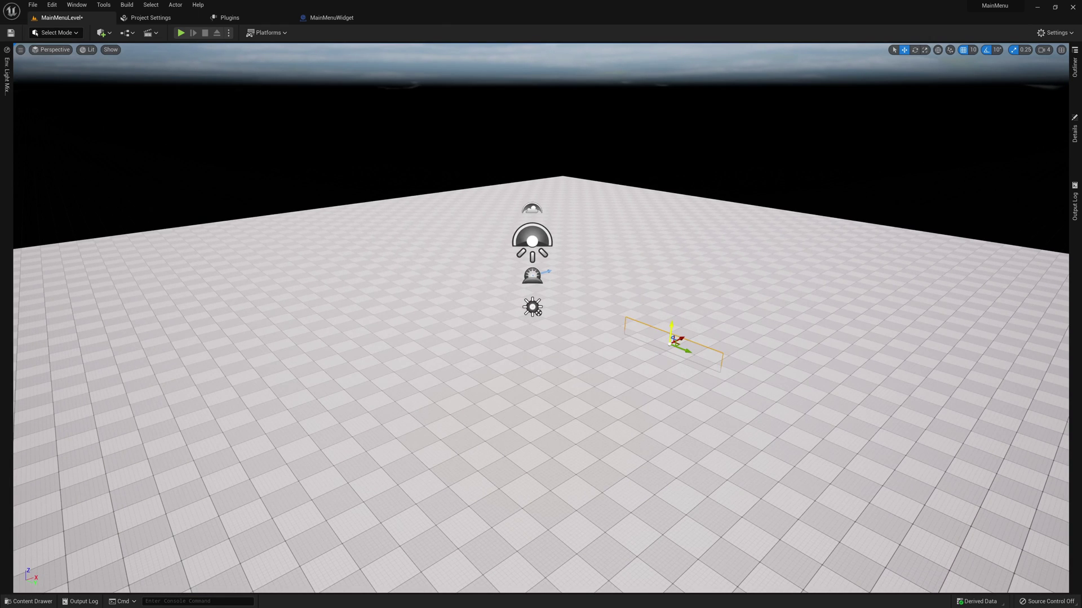
pyautogui.moveTo(671, 341)
pyautogui.mouseDown(button='right')
pyautogui.moveTo(564, 338)
pyautogui.moveTo(631, 361)
pyautogui.mouseUp(button='right')
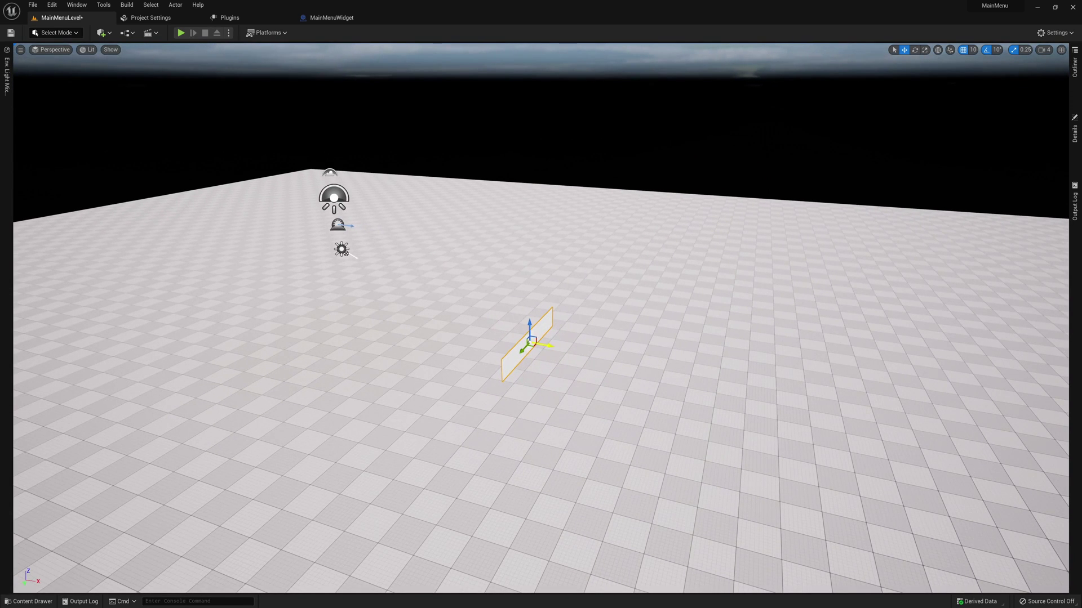
pyautogui.moveTo(534, 337); pyautogui.dragTo(298, 293)
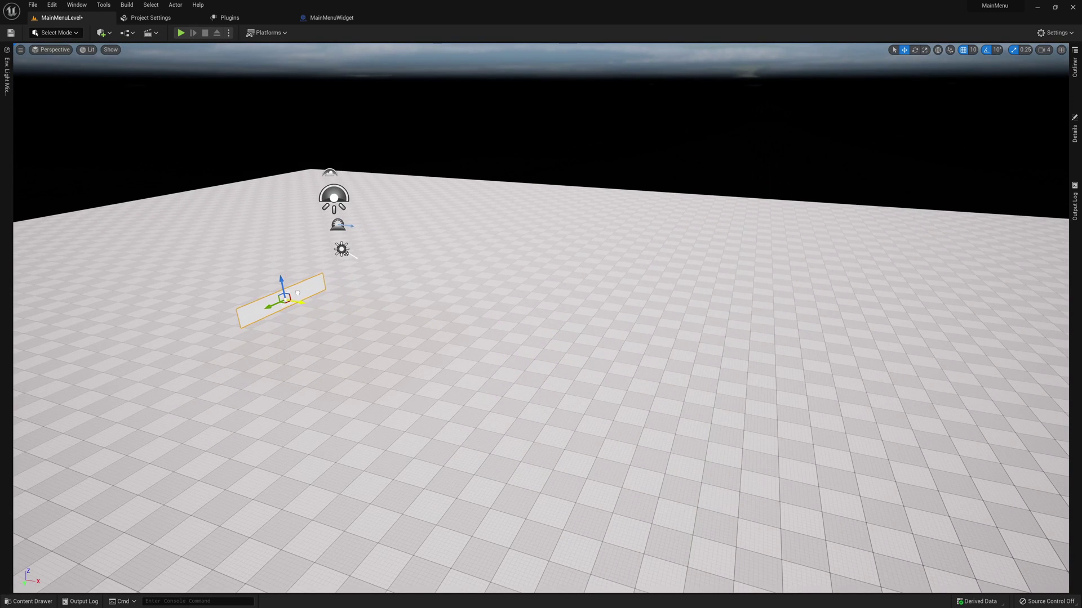
pyautogui.moveTo(281, 285); pyautogui.dragTo(297, 295)
pyautogui.moveTo(297, 294)
pyautogui.mouseDown(button='right')
pyautogui.moveTo(236, 259)
pyautogui.moveTo(293, 236)
pyautogui.mouseUp(button='right')
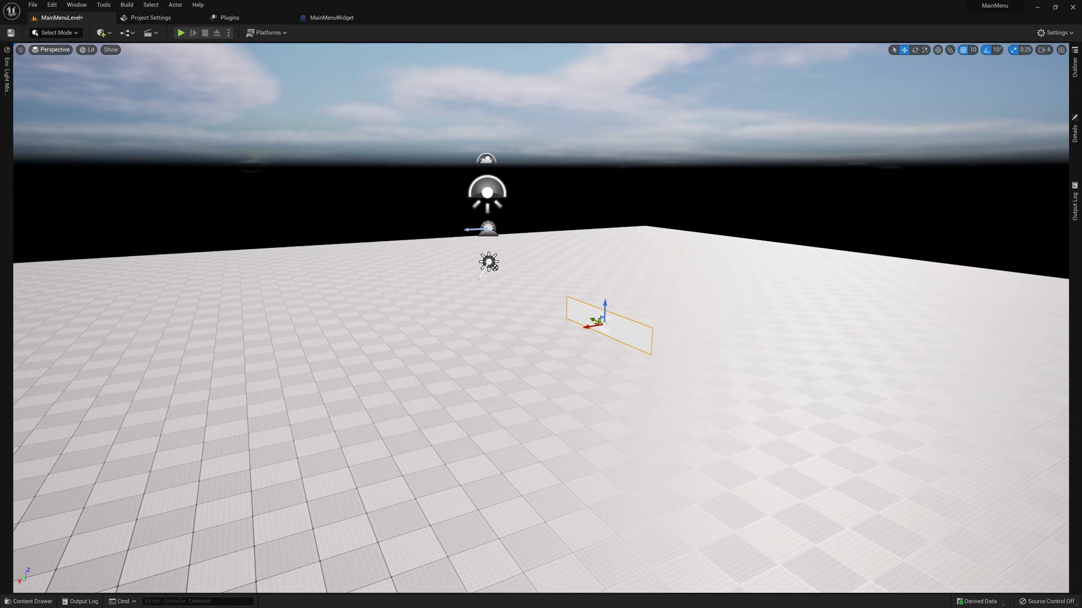
pyautogui.hotkey('ctrl', 's')
pyautogui.moveTo(541, 304)
pyautogui.mouseDown(button='right')
pyautogui.moveTo(580, 324)
pyautogui.moveTo(558, 333)
pyautogui.mouseUp(button='right')
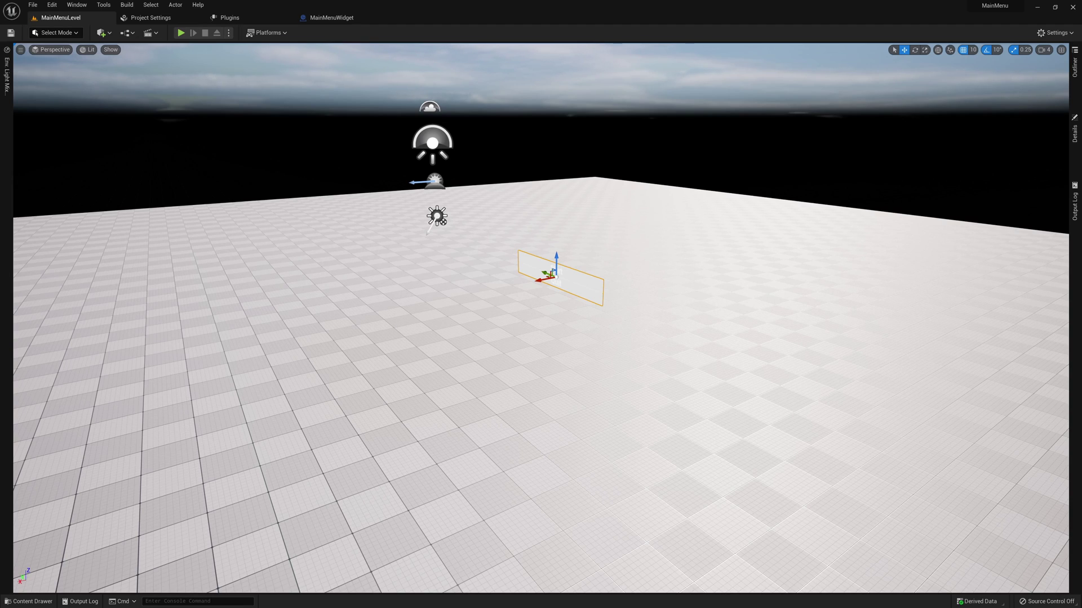
# Step: In the Blueprints folder, create a Pawn Blueprint Class named MainMenuPawn and open it
pyautogui.hotkey('ctrl', 'space')
pyautogui.rightClick(395, 468)
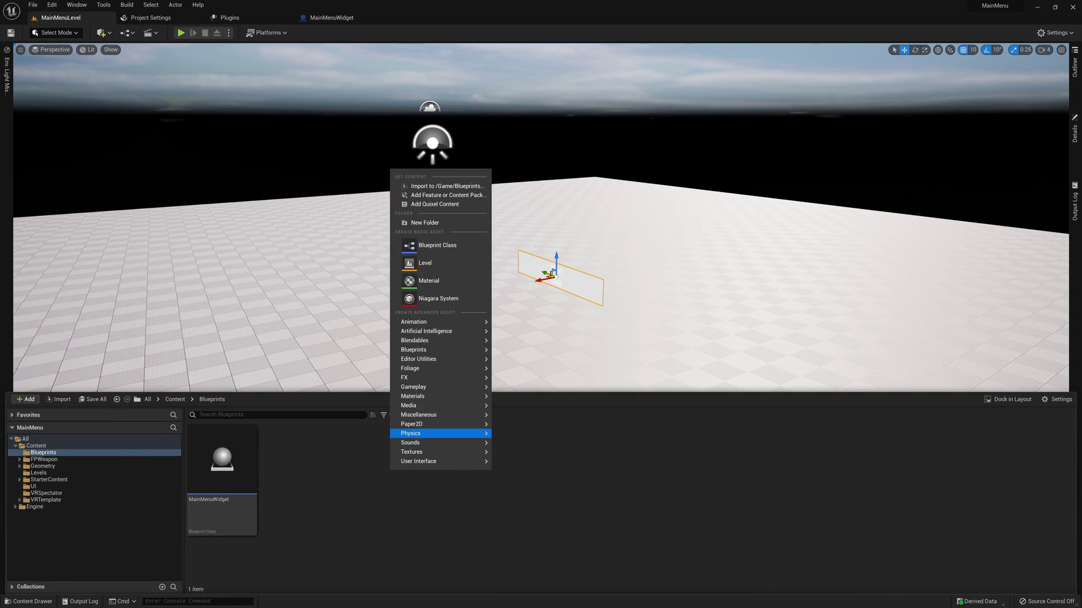
pyautogui.click(437, 245)
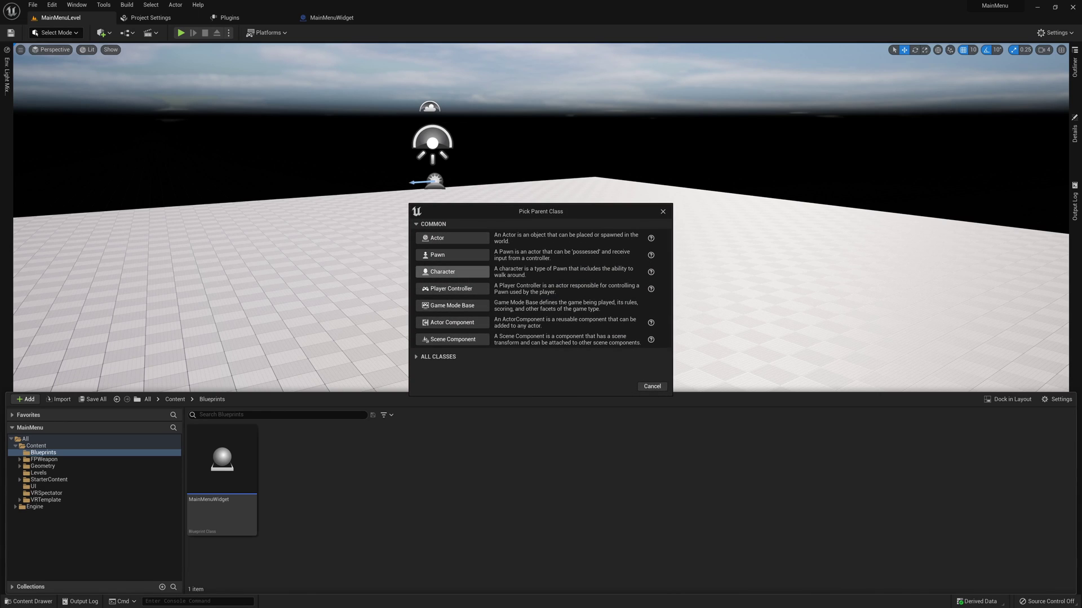
pyautogui.click(453, 255)
pyautogui.write('MainMenuPawn')
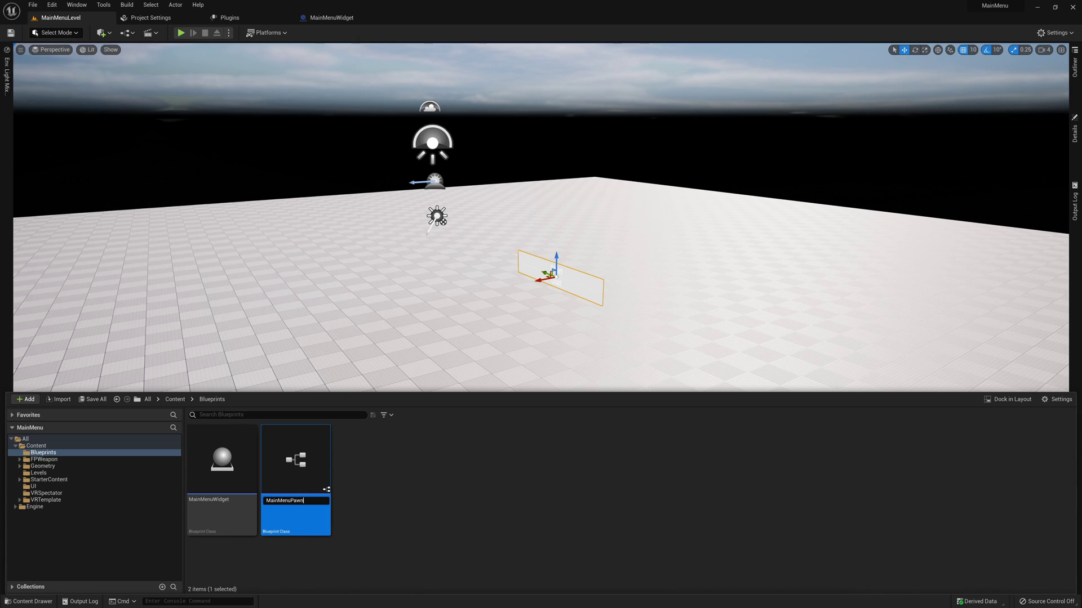
pyautogui.press('Return')
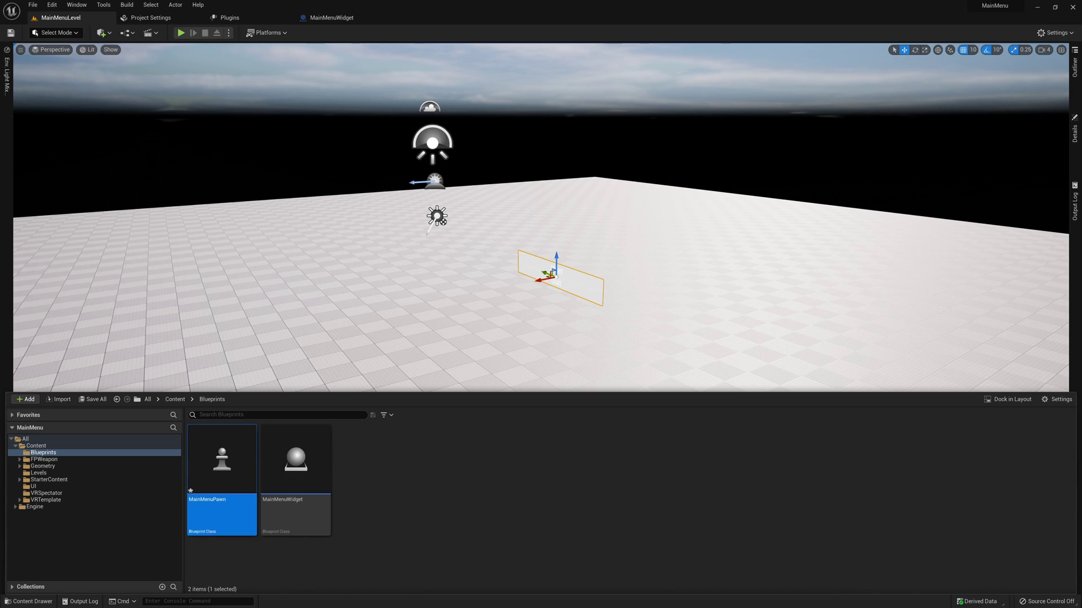
pyautogui.doubleClick(221, 459)
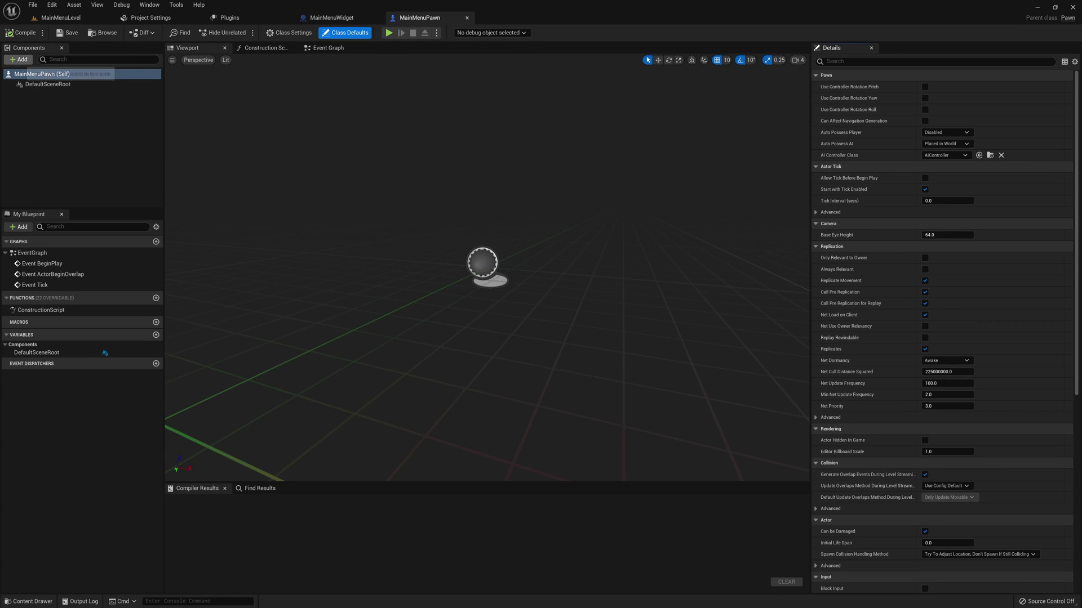
# Step: Add a Camera component to MainMenuPawn
pyautogui.click(21, 60)
pyautogui.write('amera')
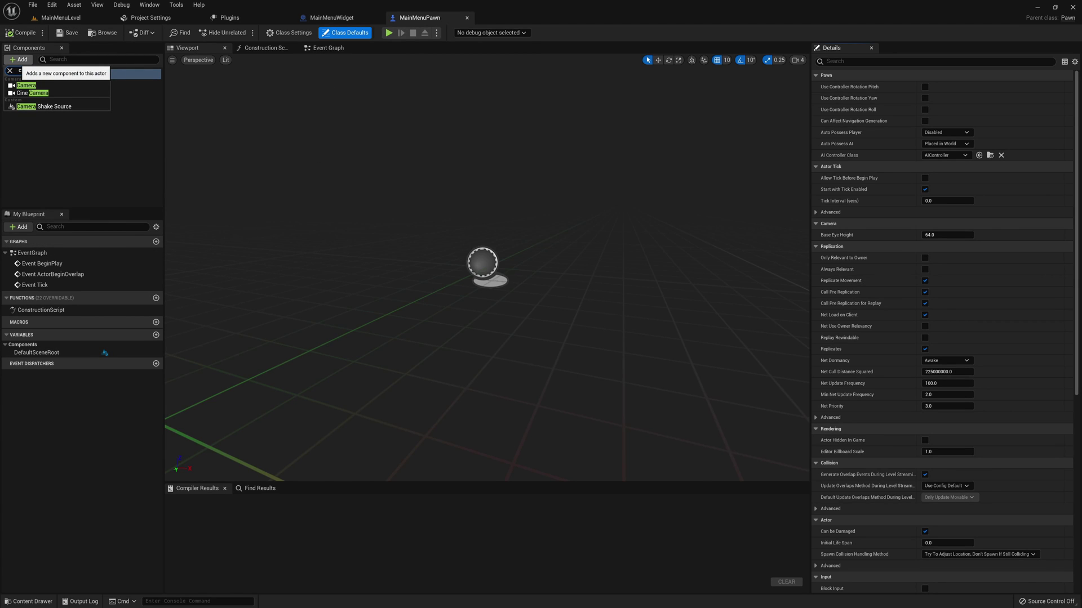
pyautogui.click(34, 85)
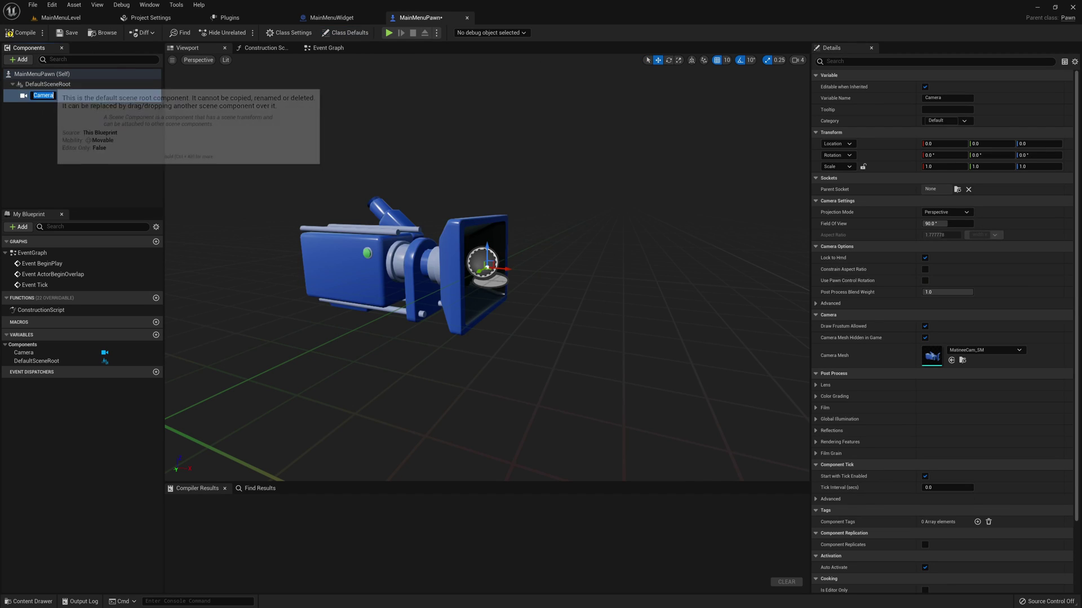
pyautogui.click(47, 84)
# Step: Add a Motion Controller component named MotionControllerLeft under the scene root
pyautogui.click(21, 59)
pyautogui.write('mti')
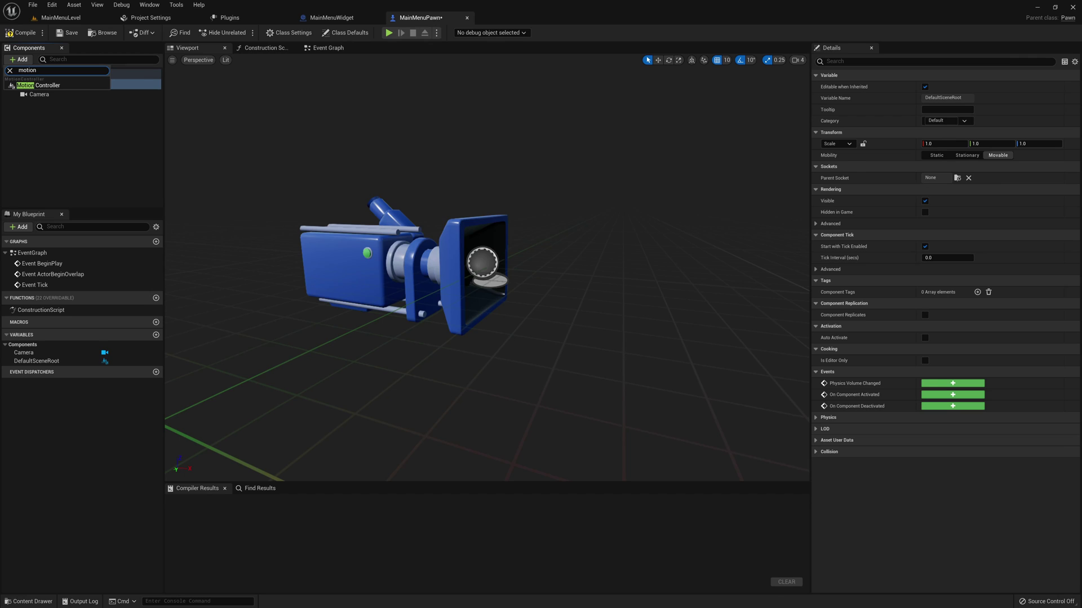
pyautogui.press('Return')
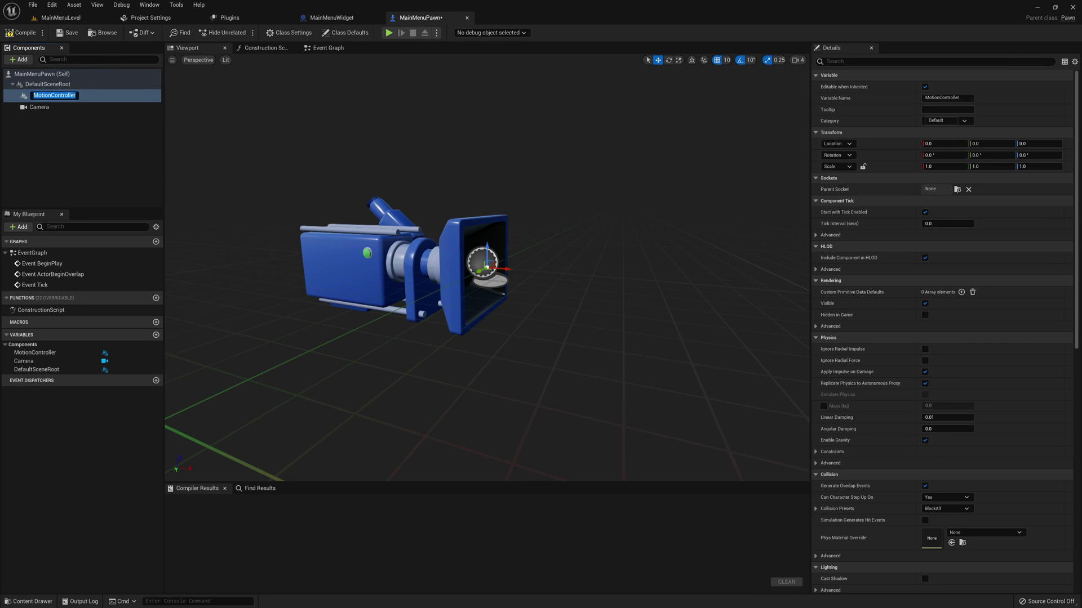
pyautogui.press('Return')
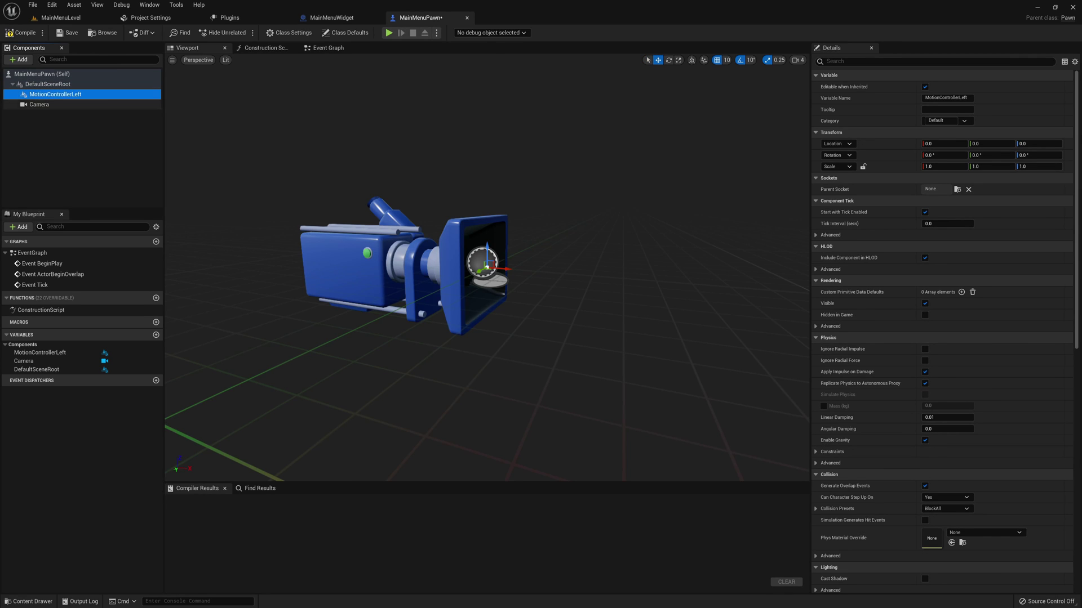
pyautogui.click(47, 84)
# Step: Add MotionControllerRight with Motion Source set to Right, then compile the pawn
pyautogui.click(18, 59)
pyautogui.write('mot')
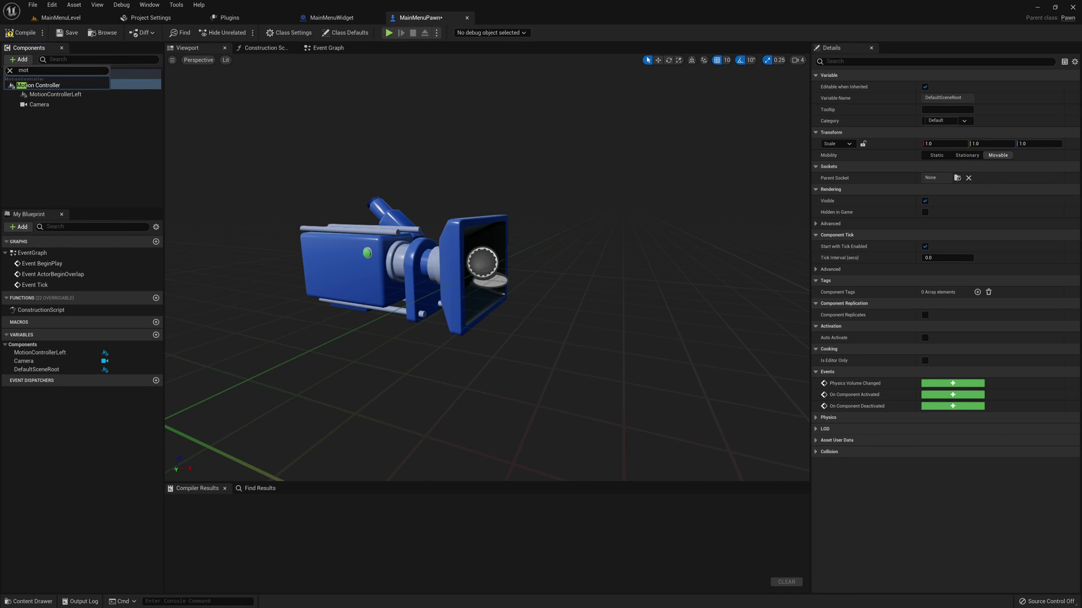
pyautogui.press('Return')
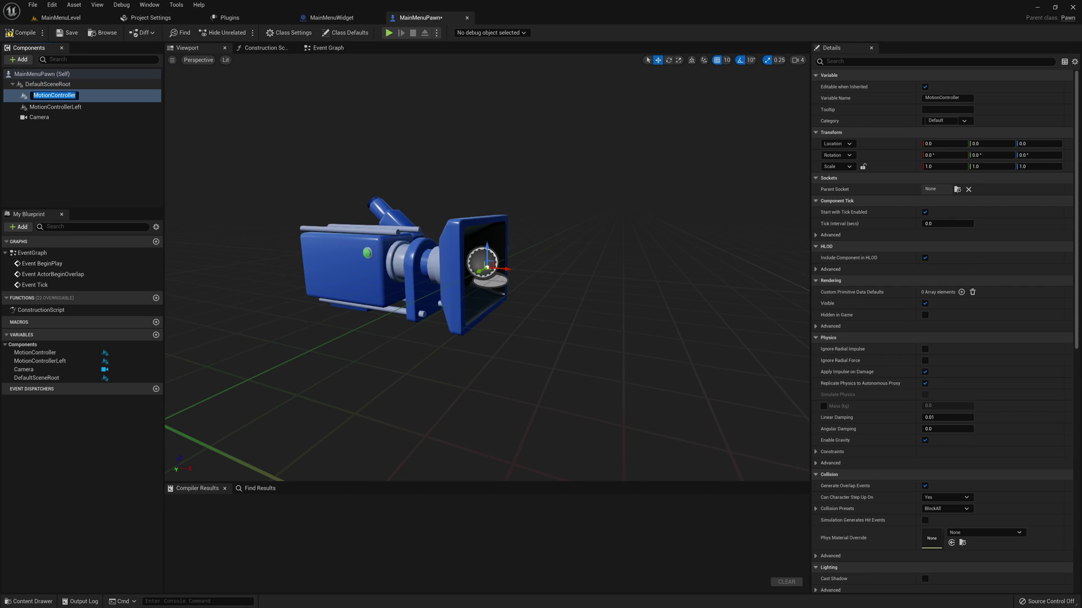
pyautogui.write('Right')
pyautogui.press('Return')
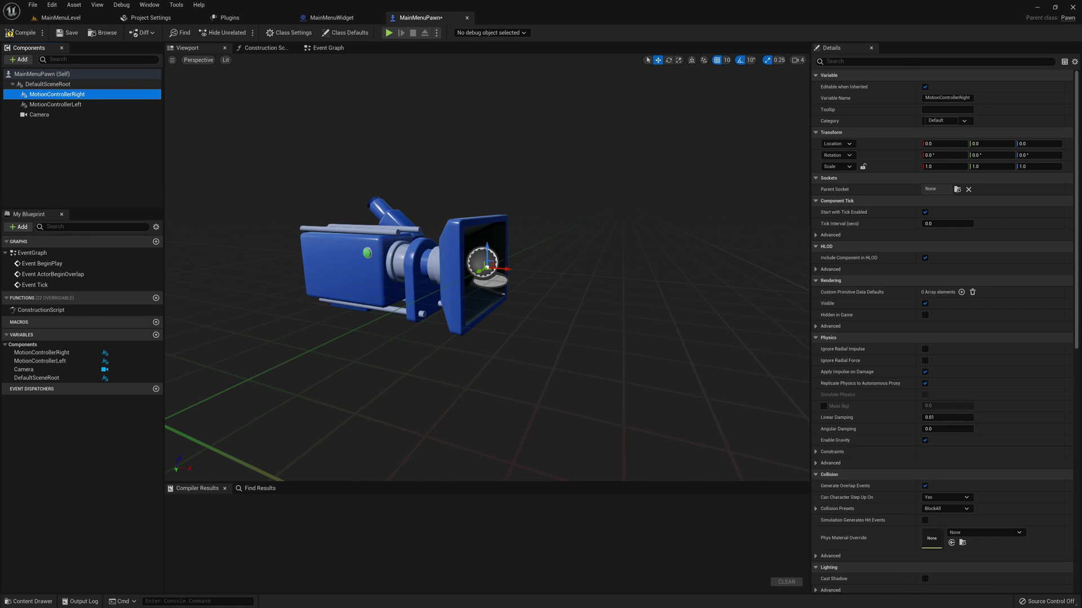
pyautogui.scroll(-3, 902, 418)
pyautogui.scroll(-3, 901, 418)
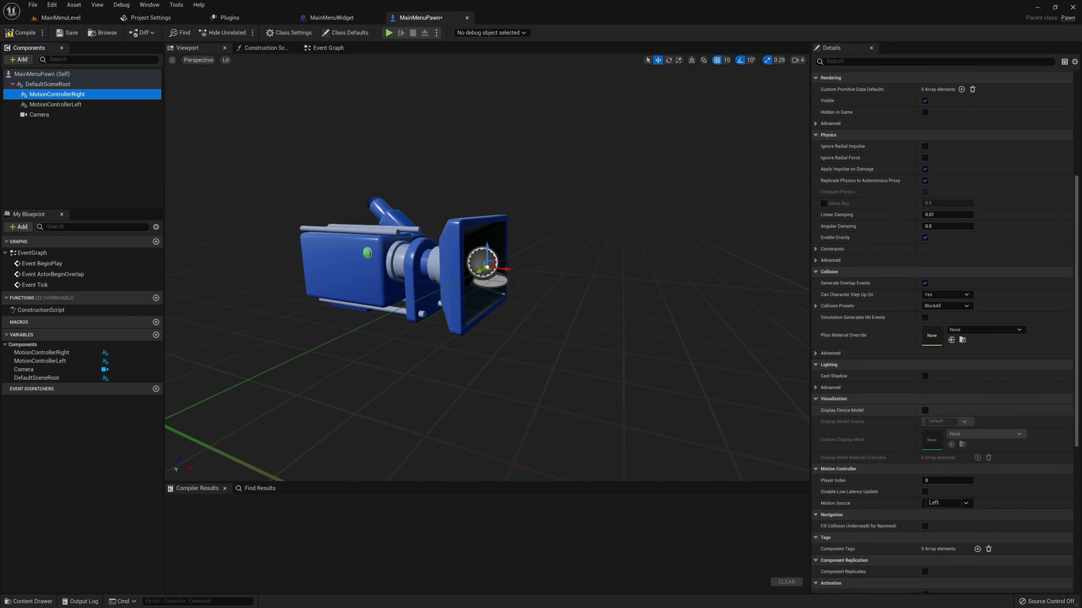
pyautogui.scroll(-3, 901, 418)
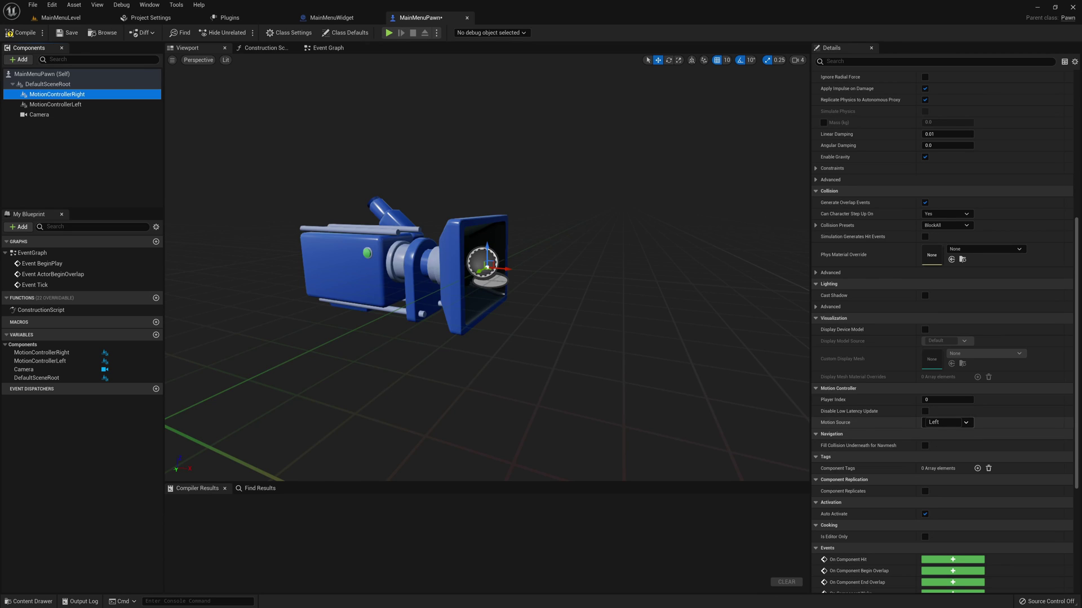
pyautogui.click(947, 422)
pyautogui.click(936, 445)
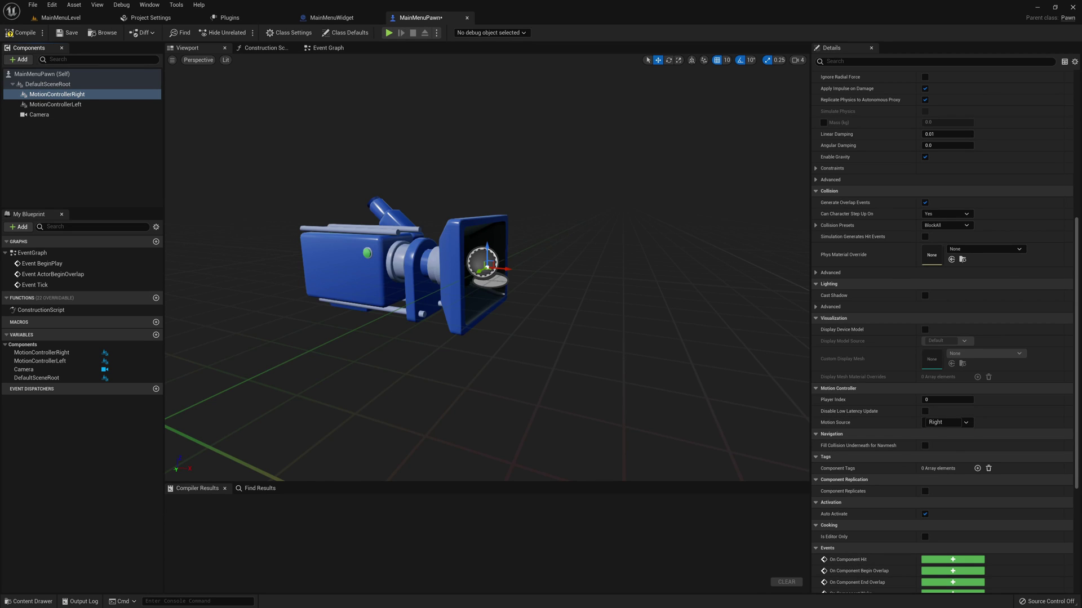
pyautogui.click(23, 33)
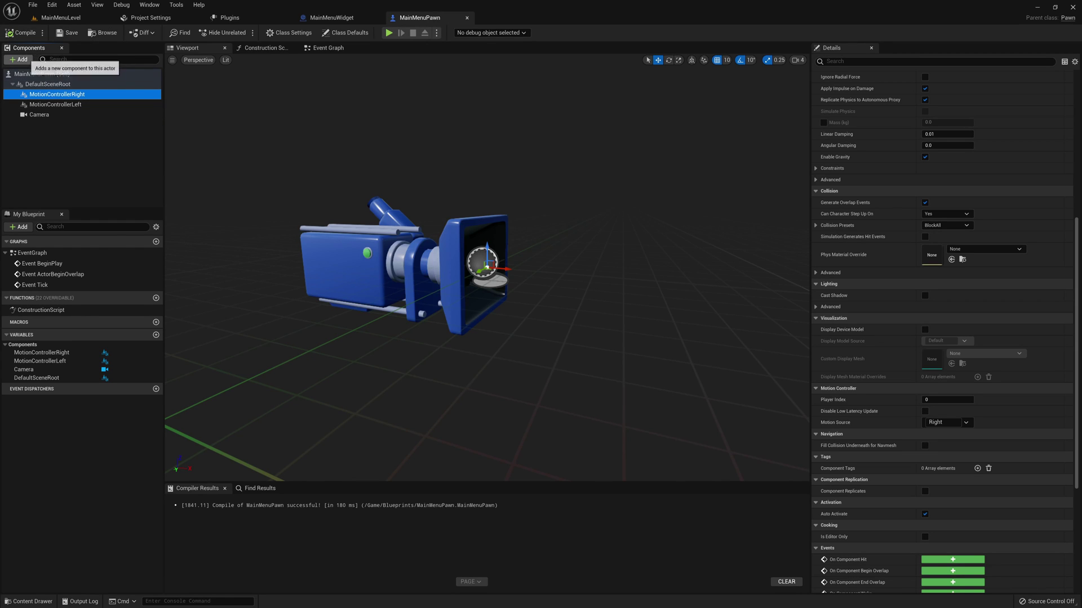
# Step: Add a Widget Interaction component named WidgetInteractionRight under the right controller
pyautogui.click(20, 59)
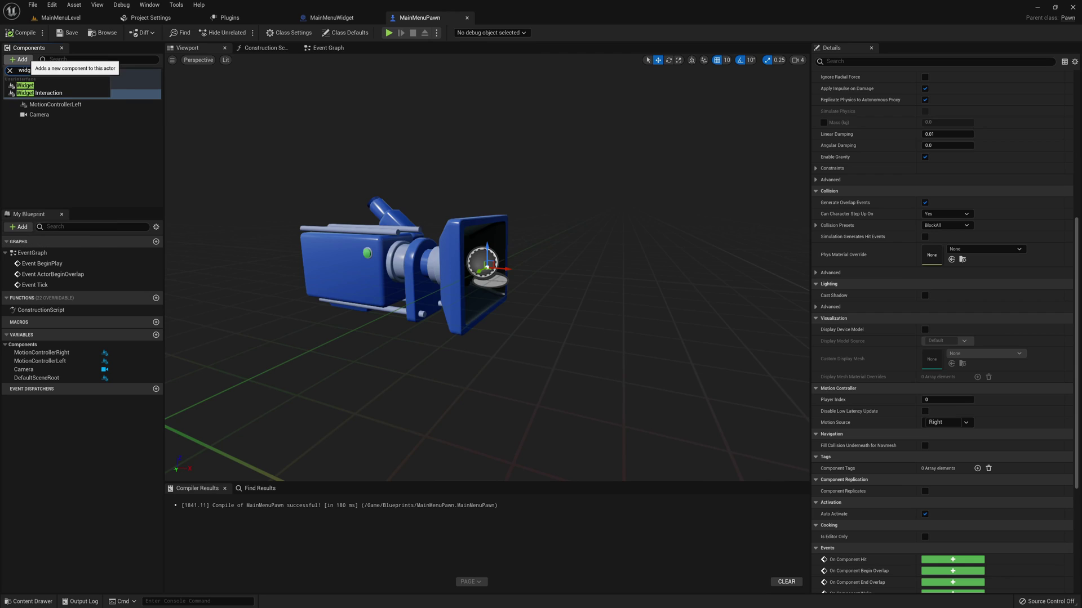
pyautogui.click(45, 93)
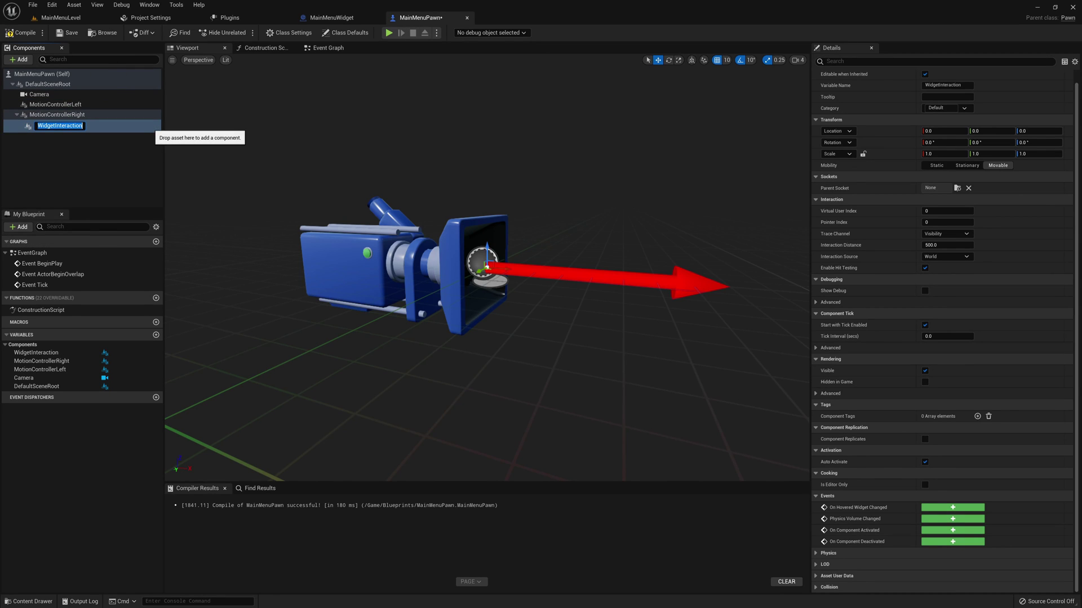
pyautogui.press('End')
pyautogui.press('Return')
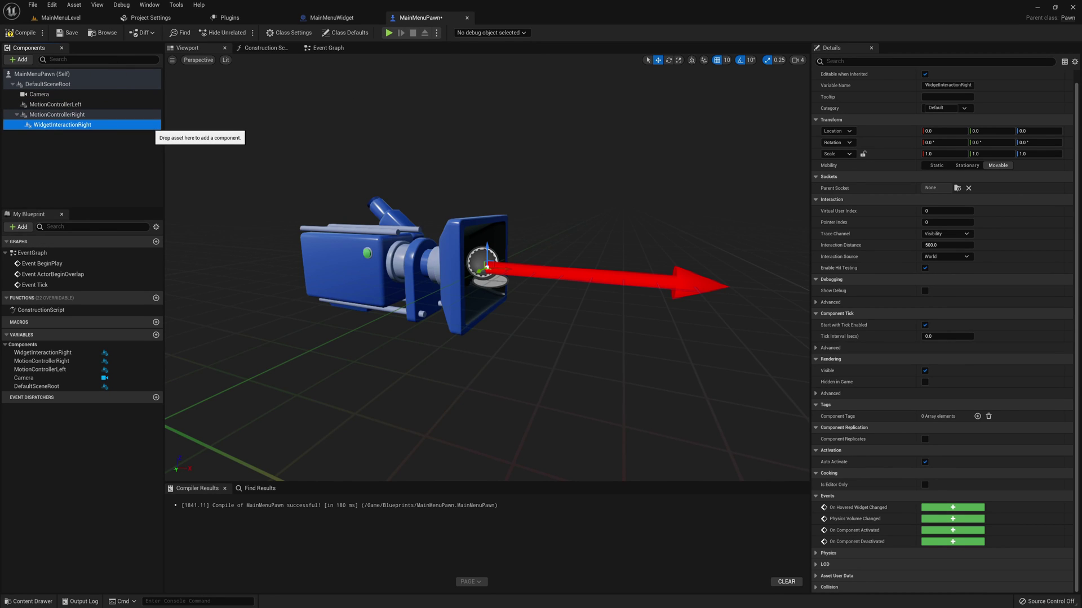
# Step: Add WidgetInteractionLeft under MotionControllerLeft and compile MainMenuPawn
pyautogui.click(121, 104)
pyautogui.click(22, 60)
pyautogui.write('wi')
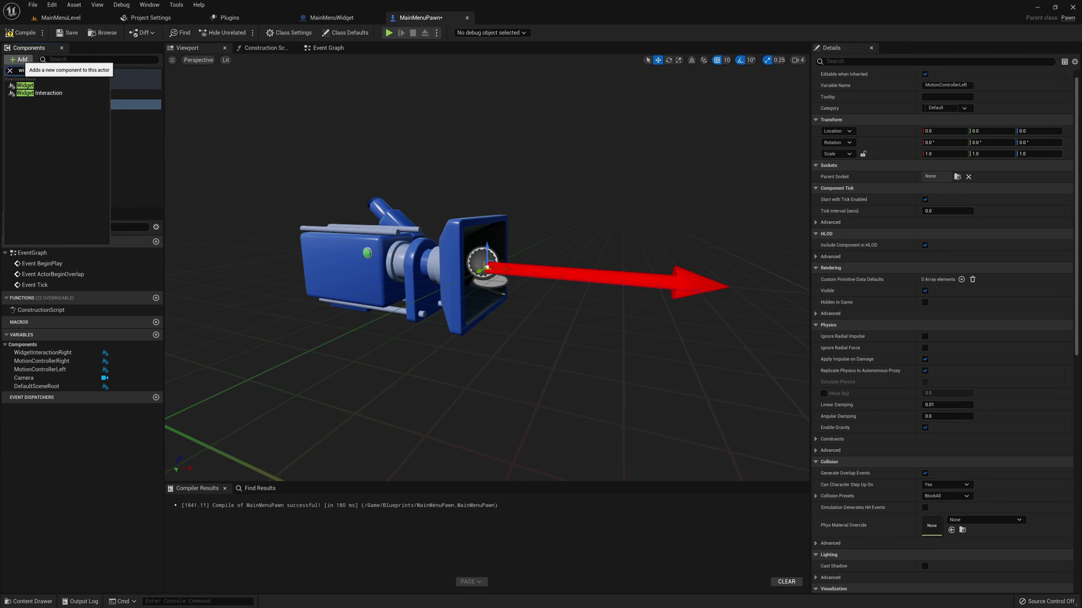
pyautogui.write('dgete')
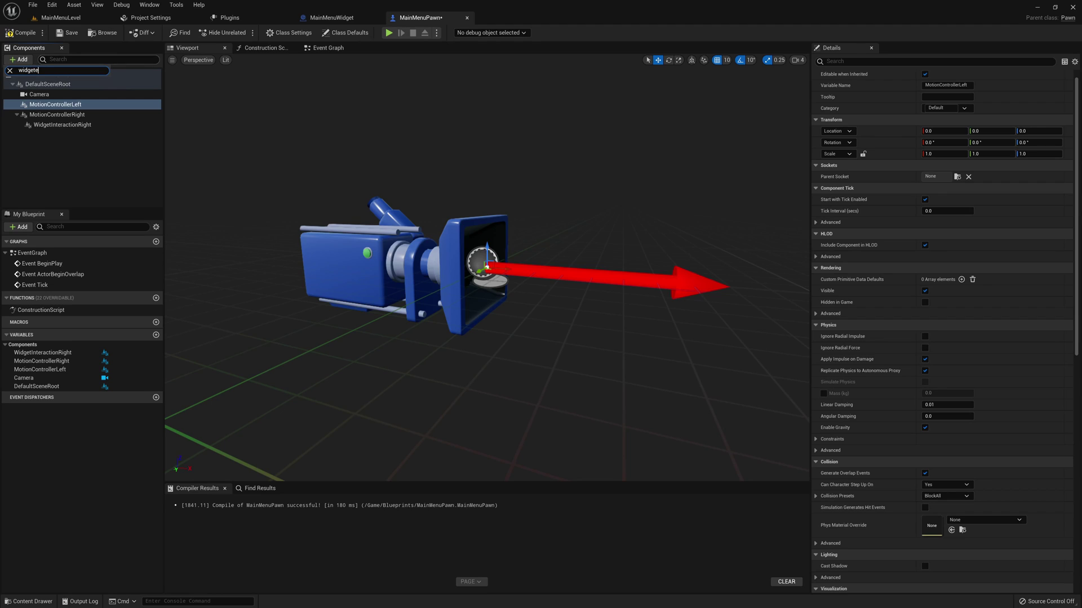
pyautogui.press('BackSpace')
pyautogui.click(40, 93)
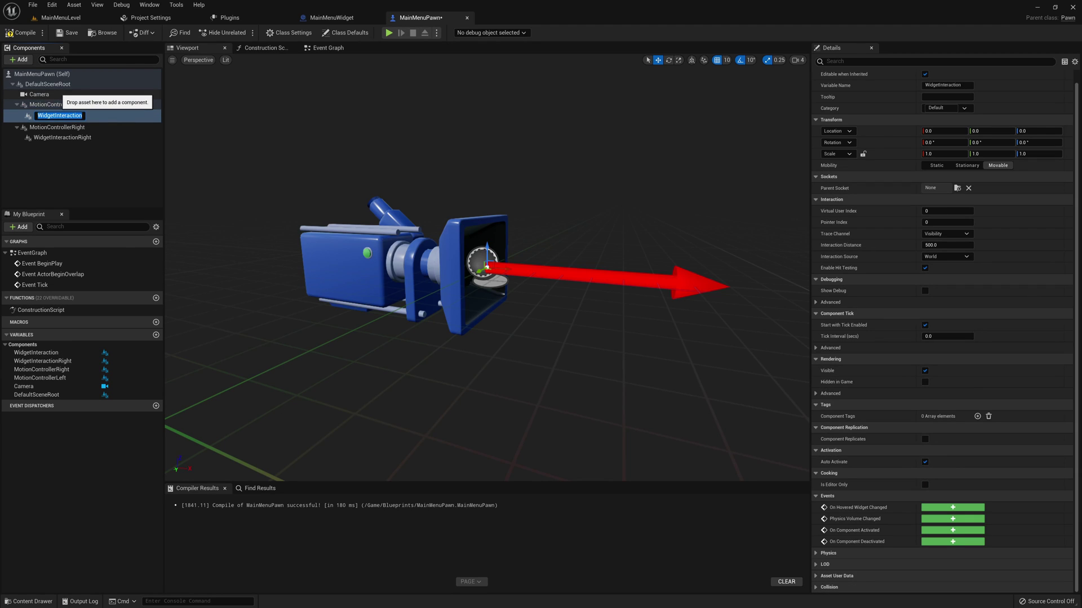
pyautogui.write('Left')
pyautogui.press('Return')
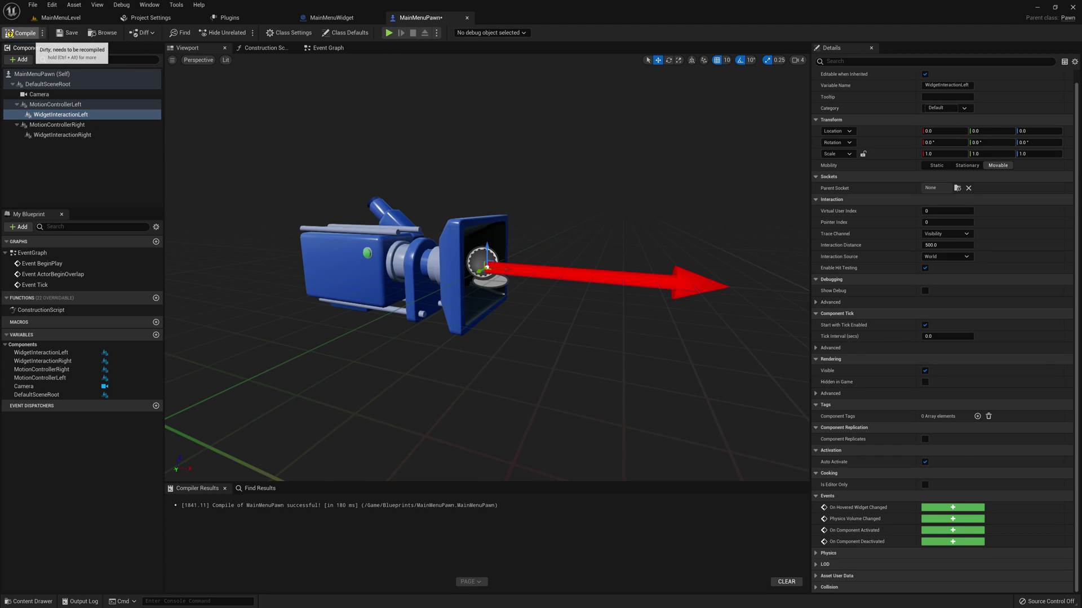
pyautogui.click(22, 33)
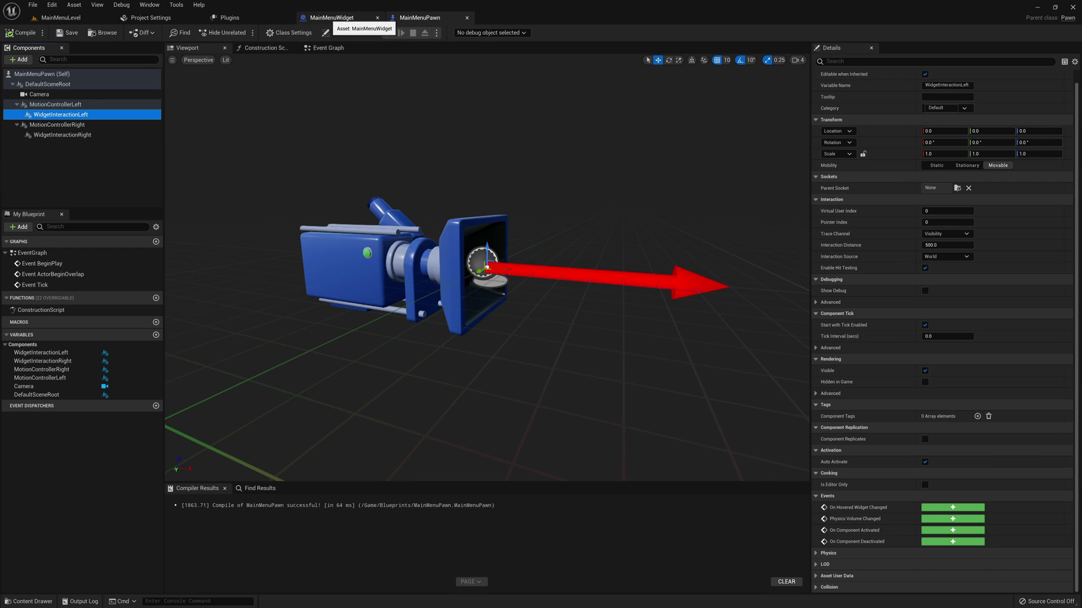
pyautogui.click(334, 19)
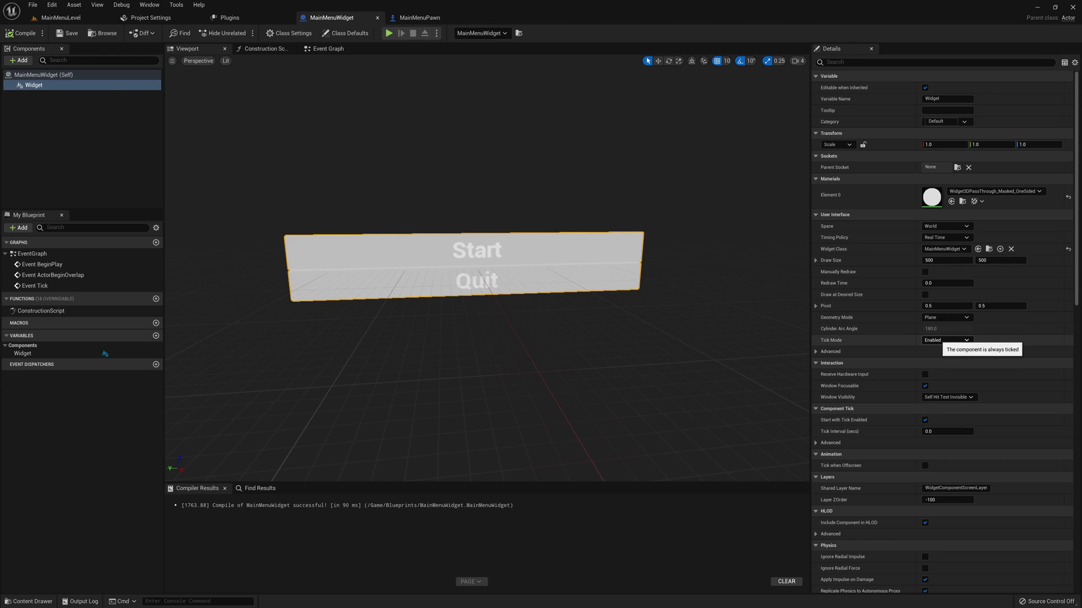
pyautogui.scroll(-5, 938, 338)
pyautogui.scroll(-2, 938, 338)
pyautogui.scroll(-2, 938, 338)
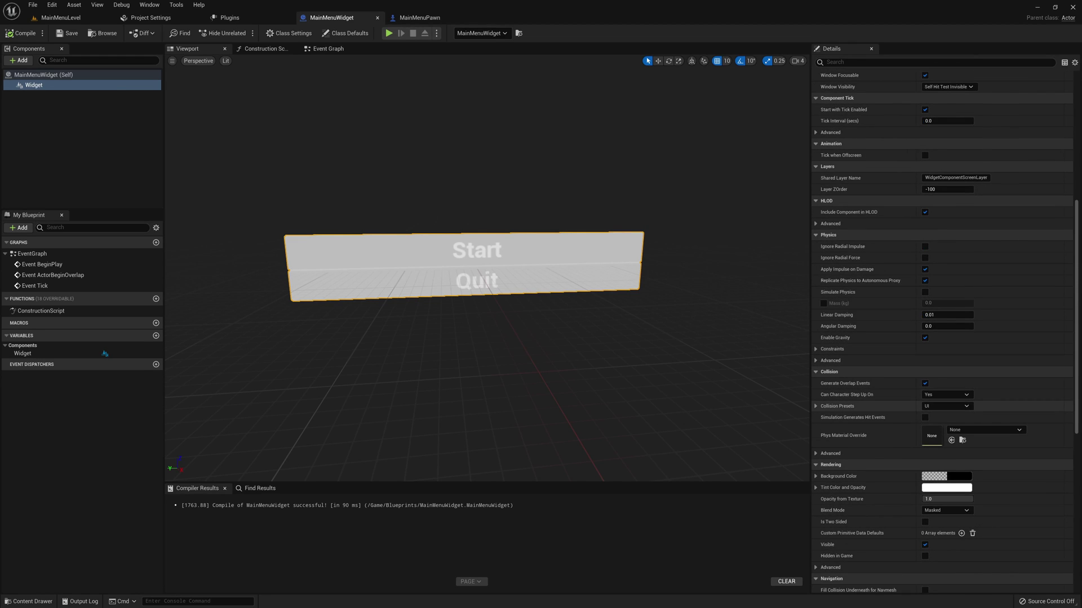
pyautogui.click(816, 407)
pyautogui.scroll(-1, 837, 403)
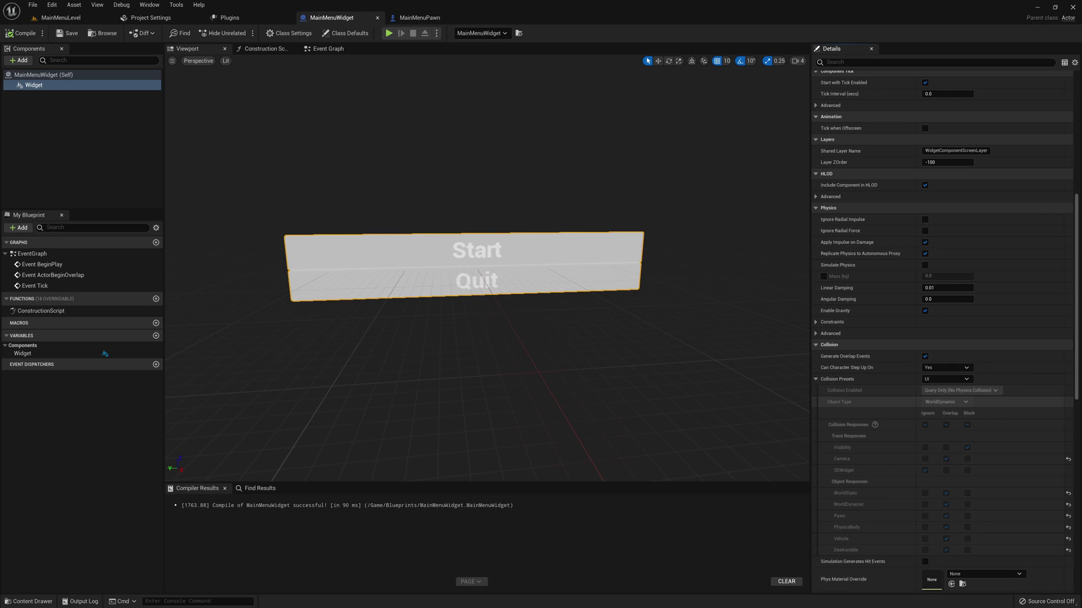
# Step: Set the Trace Channel of both widget interaction components to WorldDynamic
pyautogui.click(419, 18)
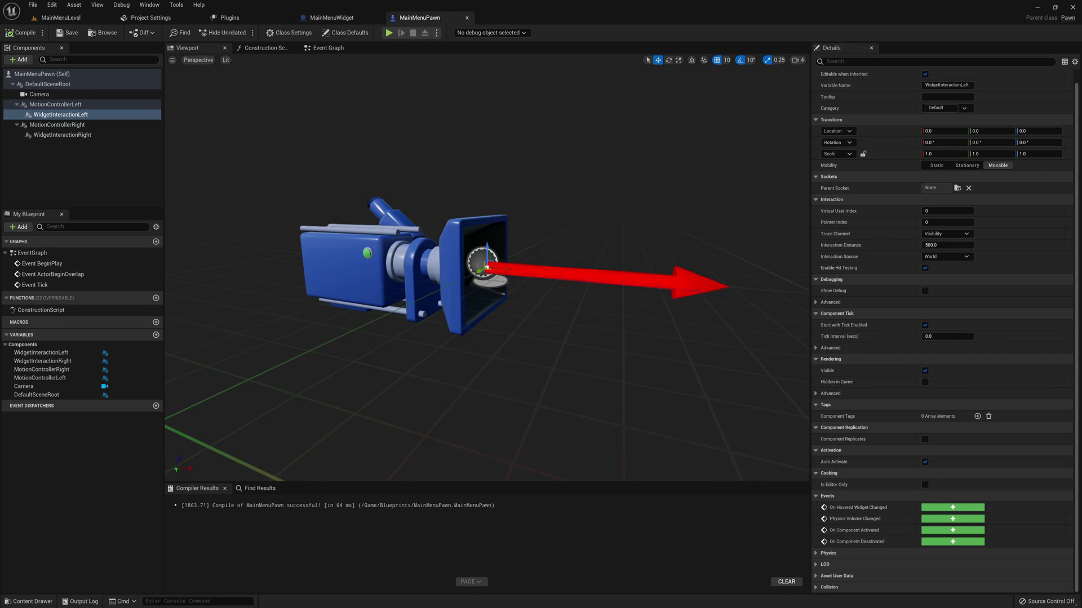
pyautogui.keyDown('ctrl'); pyautogui.click(85, 135); pyautogui.keyUp('ctrl')
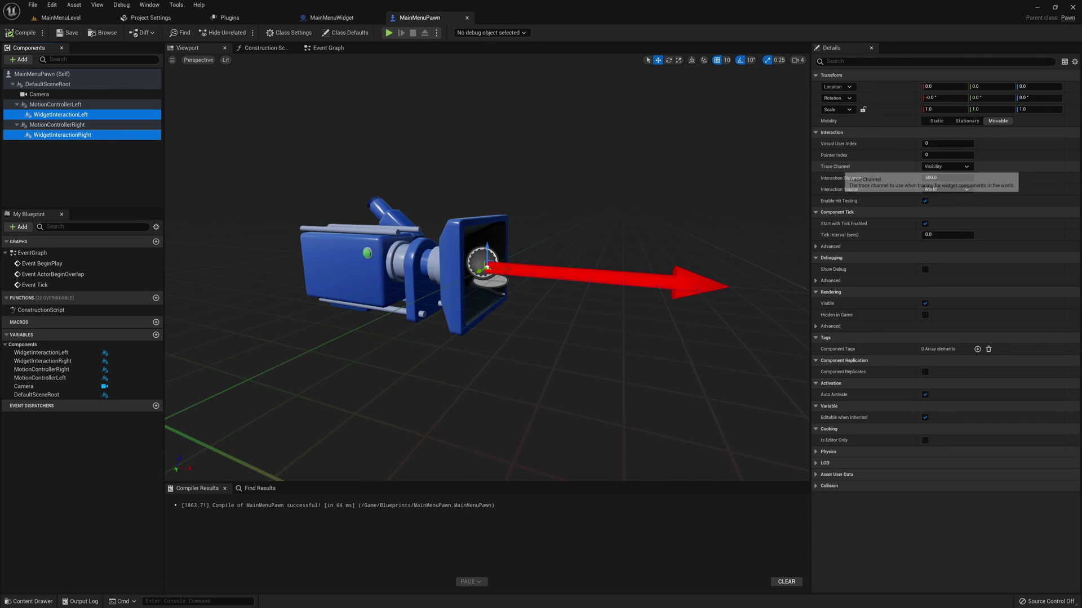
pyautogui.click(944, 166)
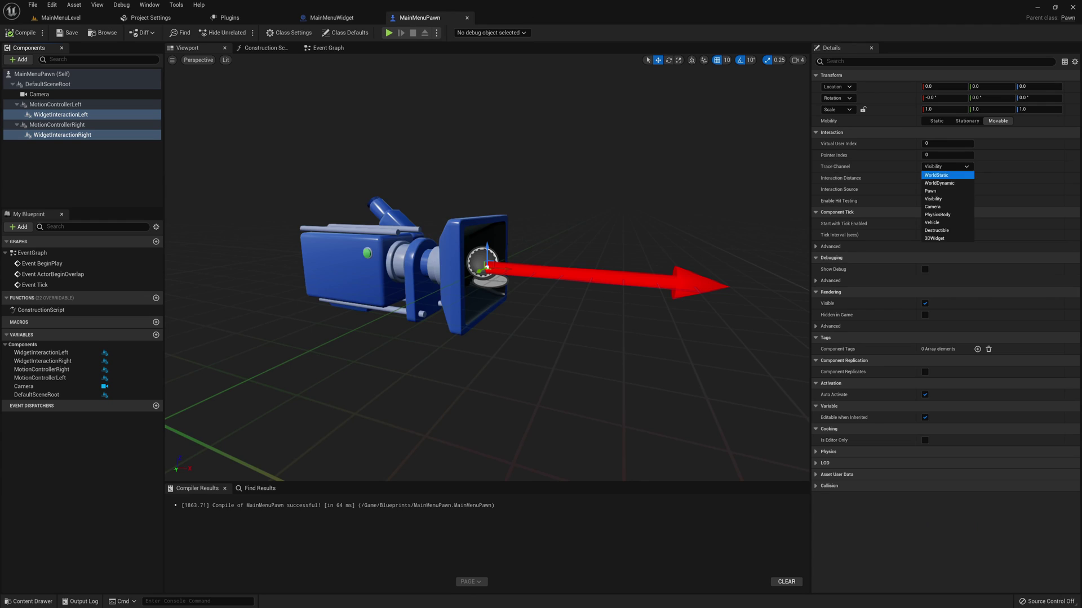
pyautogui.click(939, 183)
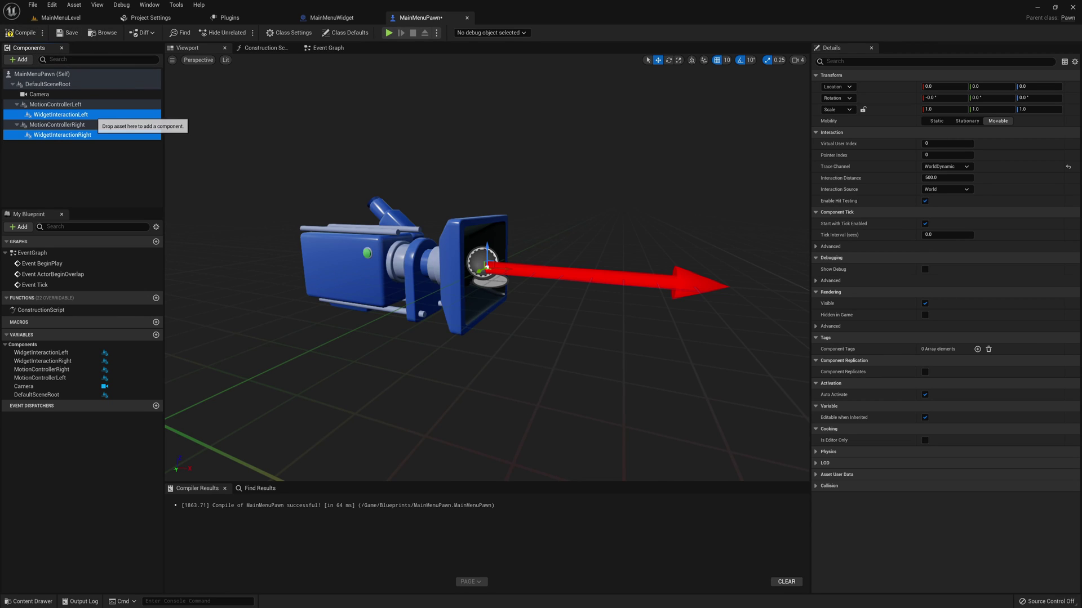
# Step: Set WidgetInteractionRight's Pointer Index to 1 and recompile the pawn
pyautogui.click(115, 136)
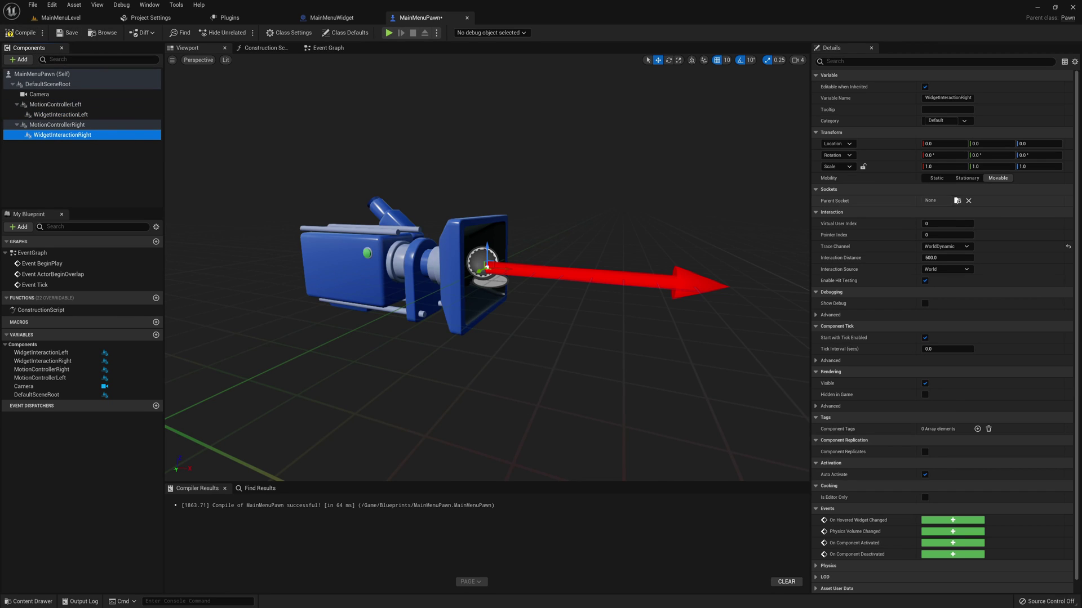
pyautogui.click(940, 236)
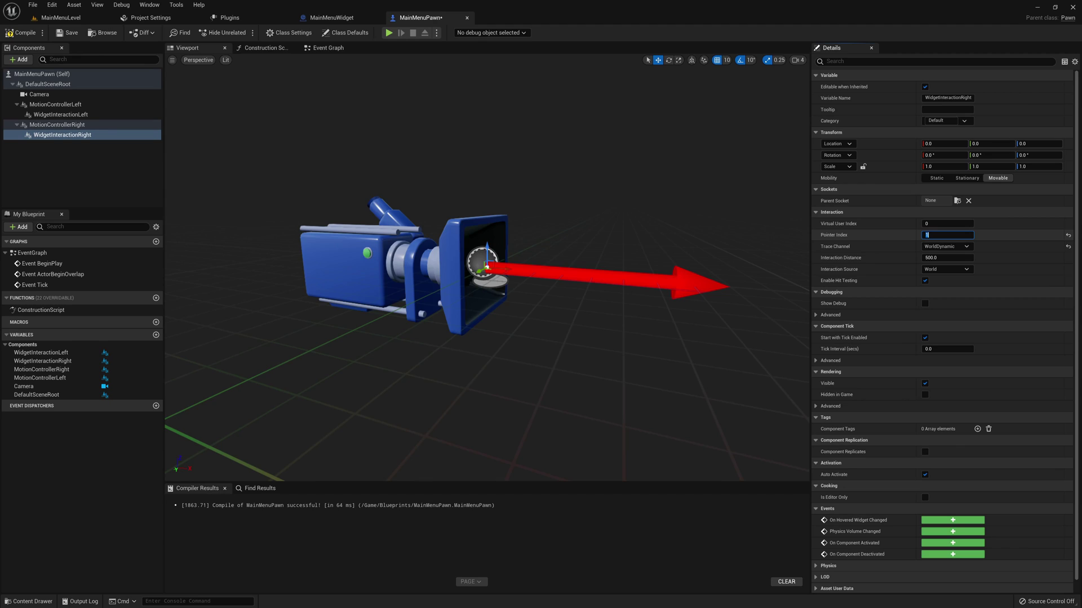
pyautogui.write('1')
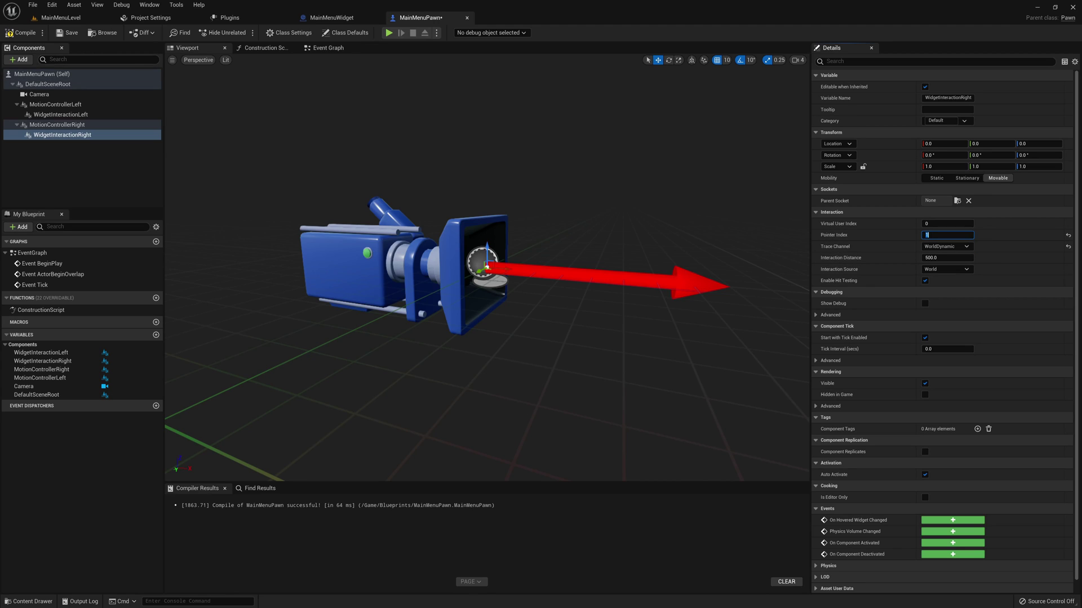
pyautogui.click(24, 32)
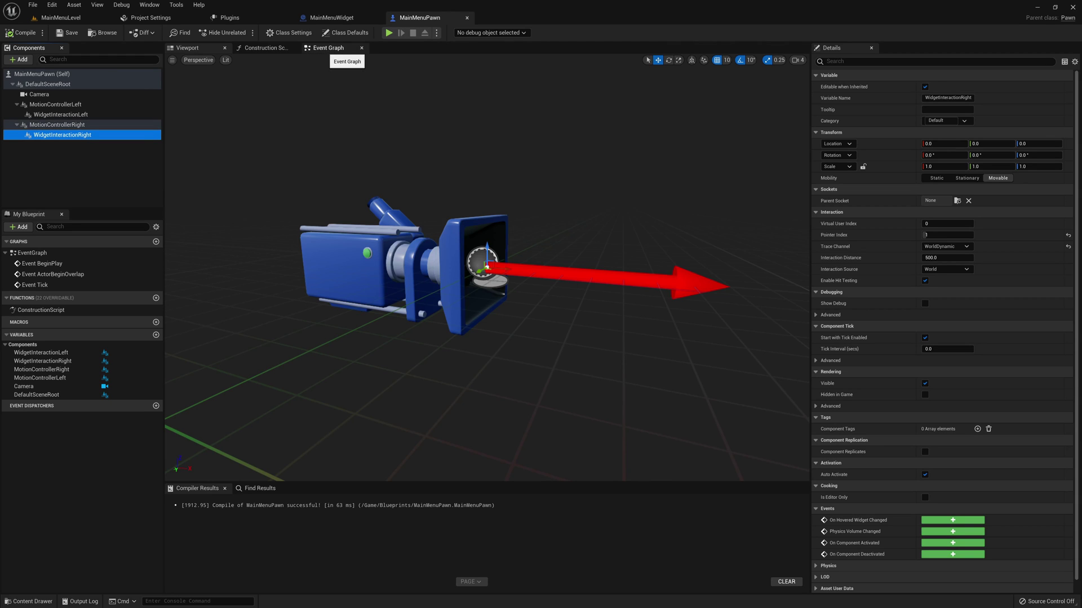
# Step: Delete the BeginPlay and ActorBeginOverlap events from the Event Graph, keeping Event Tick
pyautogui.click(327, 48)
pyautogui.moveTo(411, 164); pyautogui.dragTo(622, 308)
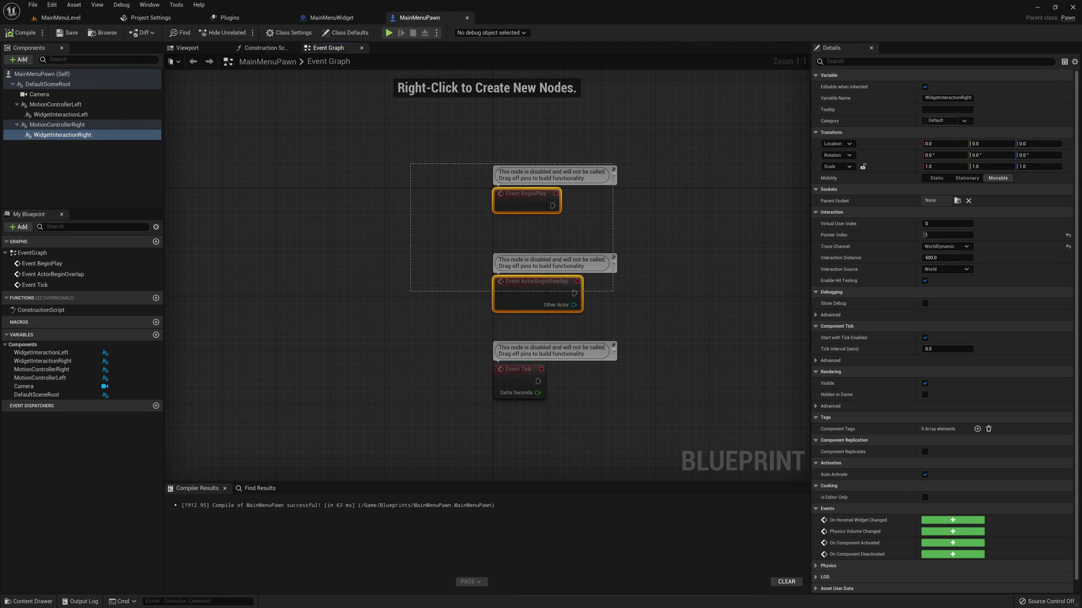
pyautogui.press('Delete')
pyautogui.moveTo(507, 376); pyautogui.dragTo(509, 202)
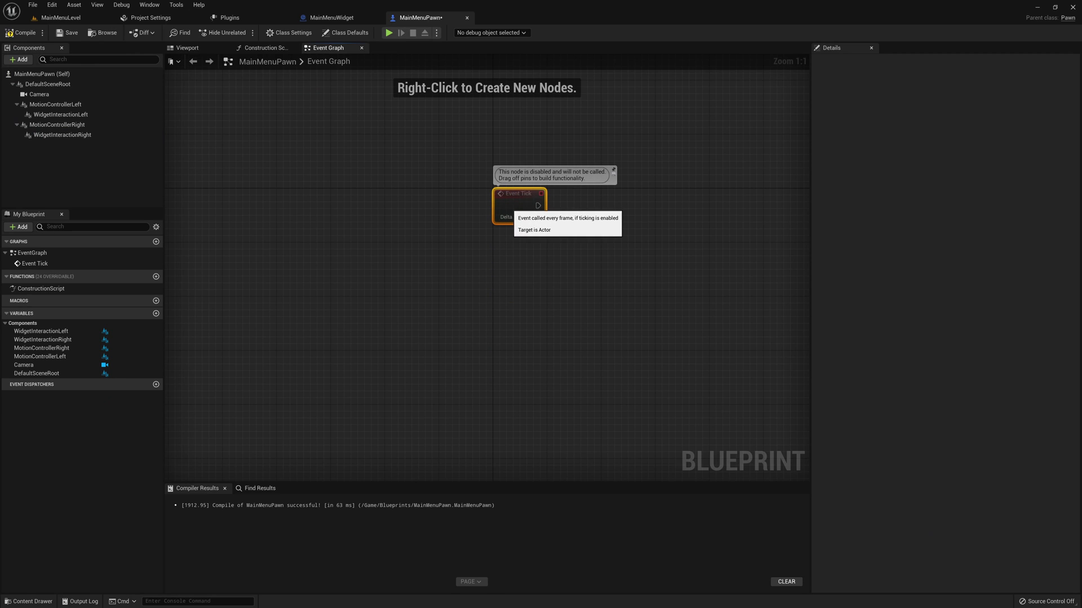
pyautogui.click(564, 282)
pyautogui.moveTo(564, 282); pyautogui.dragTo(507, 300, button='right')
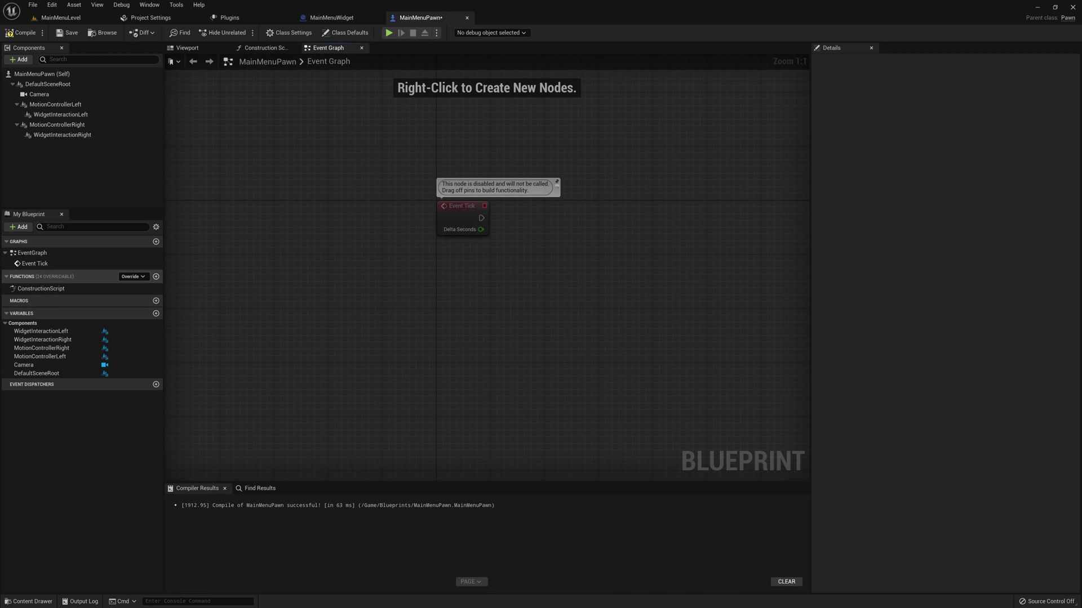
# Step: Create a WidgetInteractionPointer function and wire its entry into a Sequence node
pyautogui.click(156, 277)
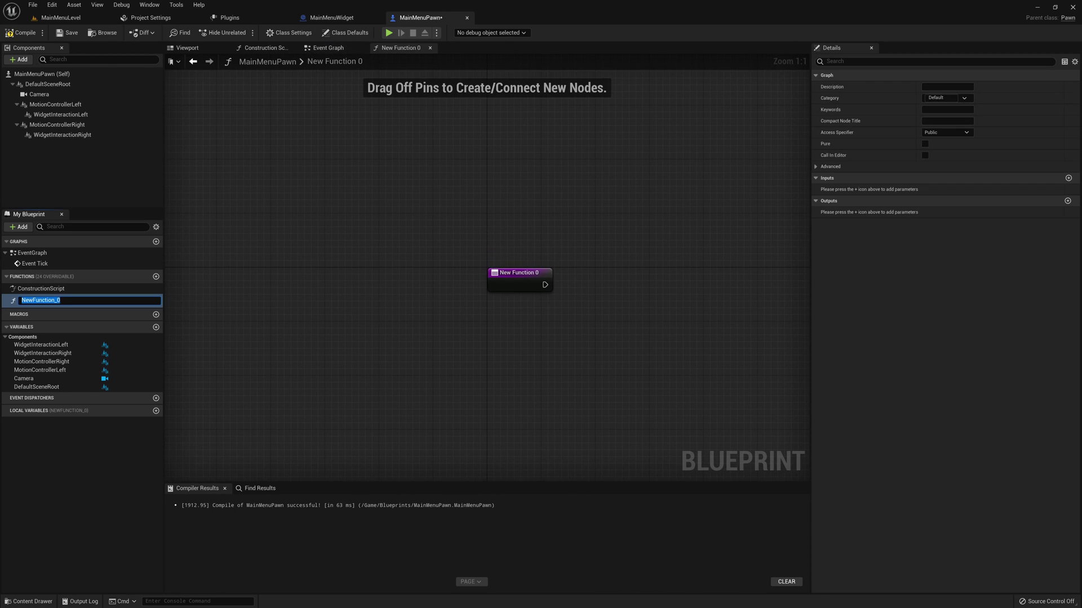
pyautogui.write('WidgetInter')
pyautogui.write('actionPointe')
pyautogui.write('r')
pyautogui.press('Return')
pyautogui.moveTo(575, 294); pyautogui.dragTo(450, 275, button='right')
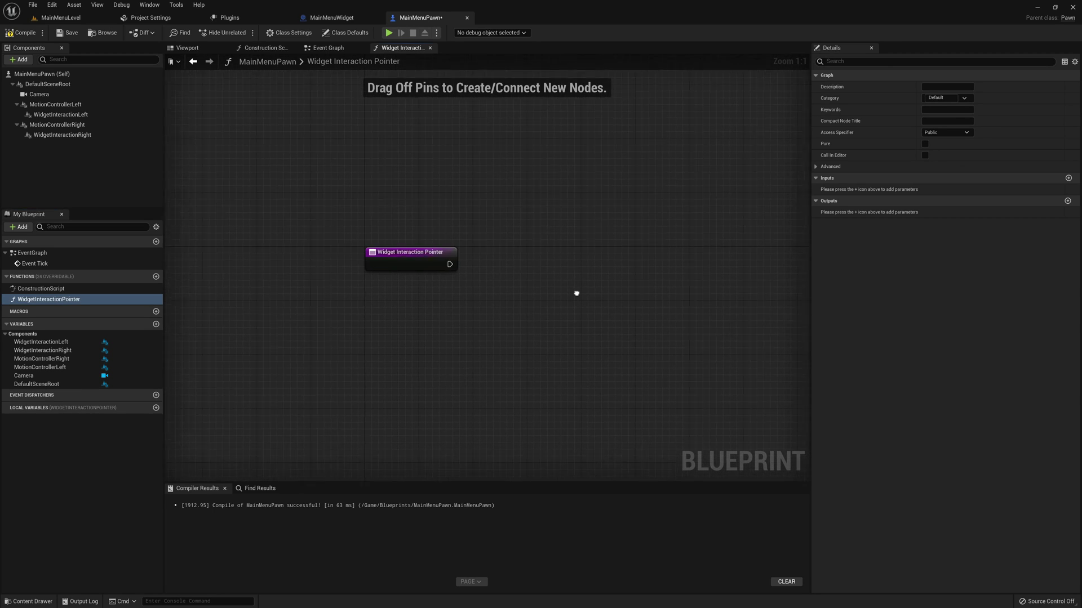
pyautogui.moveTo(574, 294); pyautogui.dragTo(556, 280, button='right')
pyautogui.moveTo(427, 251); pyautogui.dragTo(453, 250)
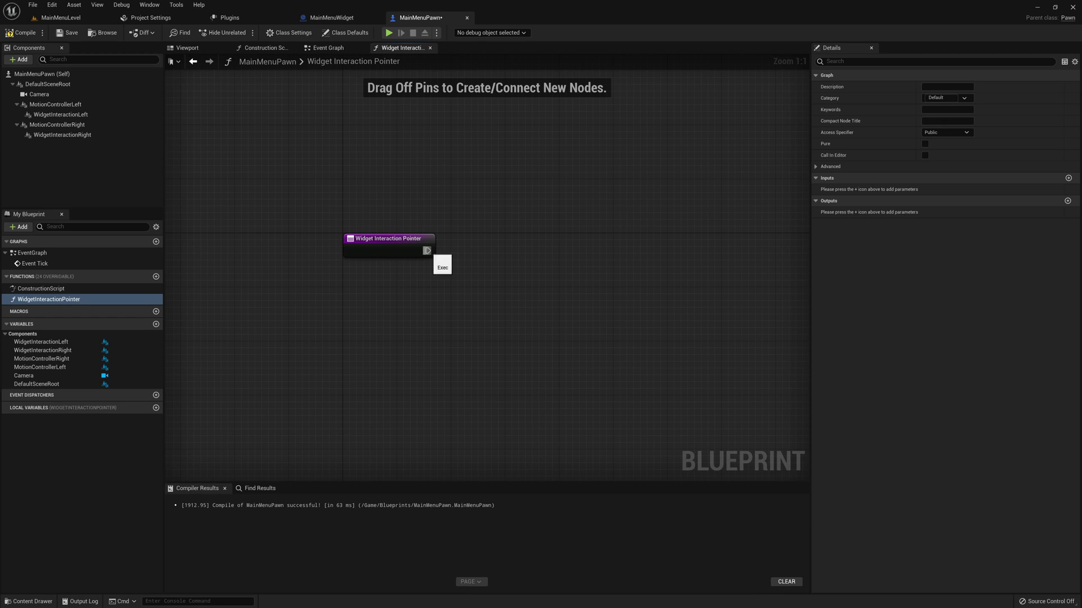
pyautogui.write('sequen')
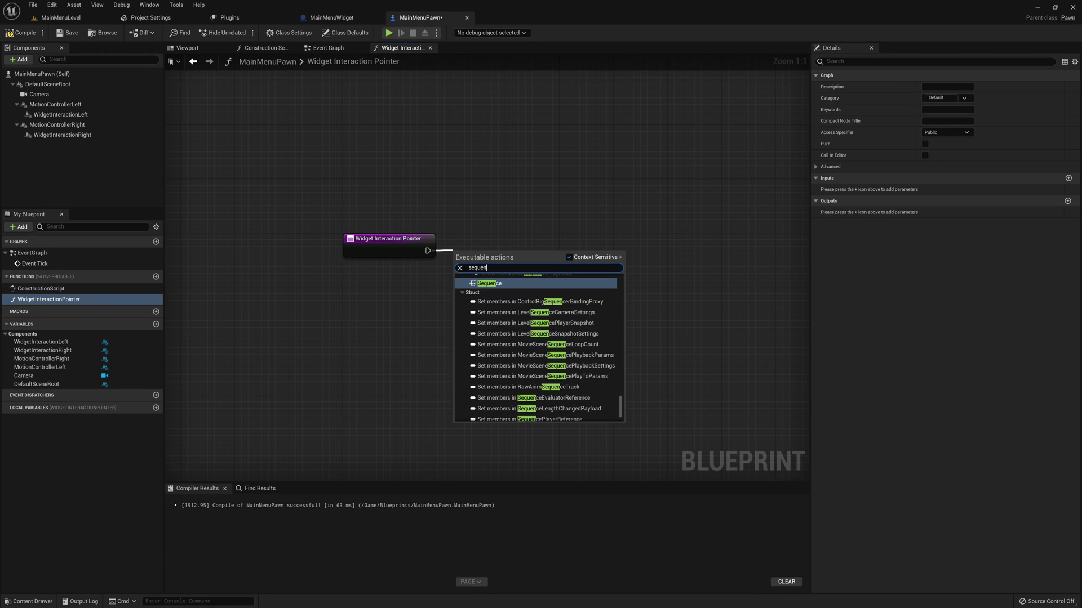
pyautogui.press('Return')
pyautogui.moveTo(476, 259); pyautogui.dragTo(483, 238)
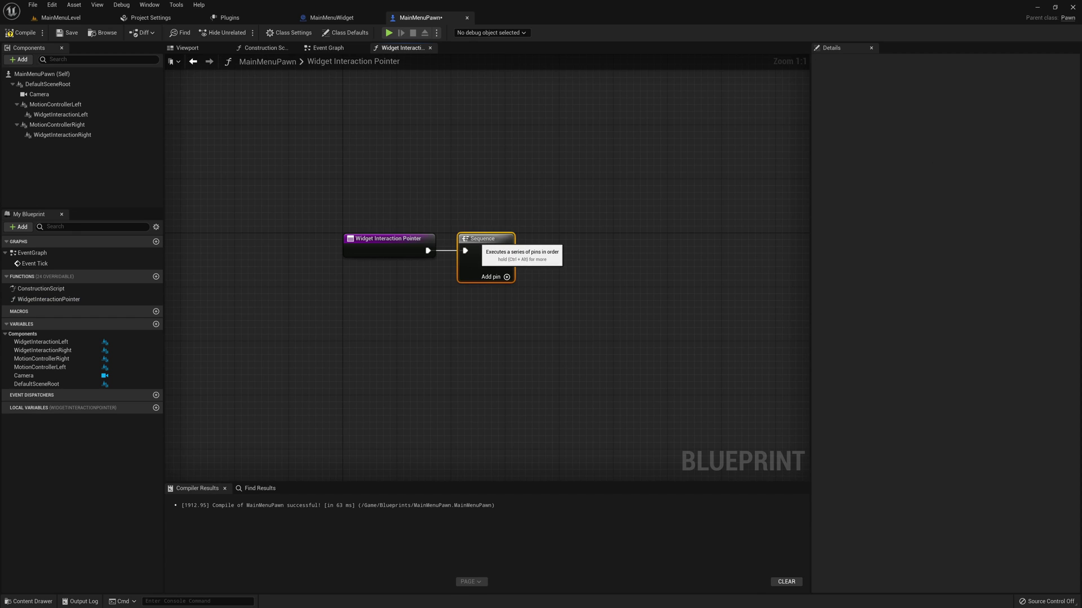
# Step: Place Widget Interaction Left and Right getter nodes in the function graph and space them apart
pyautogui.moveTo(61, 114); pyautogui.dragTo(446, 321)
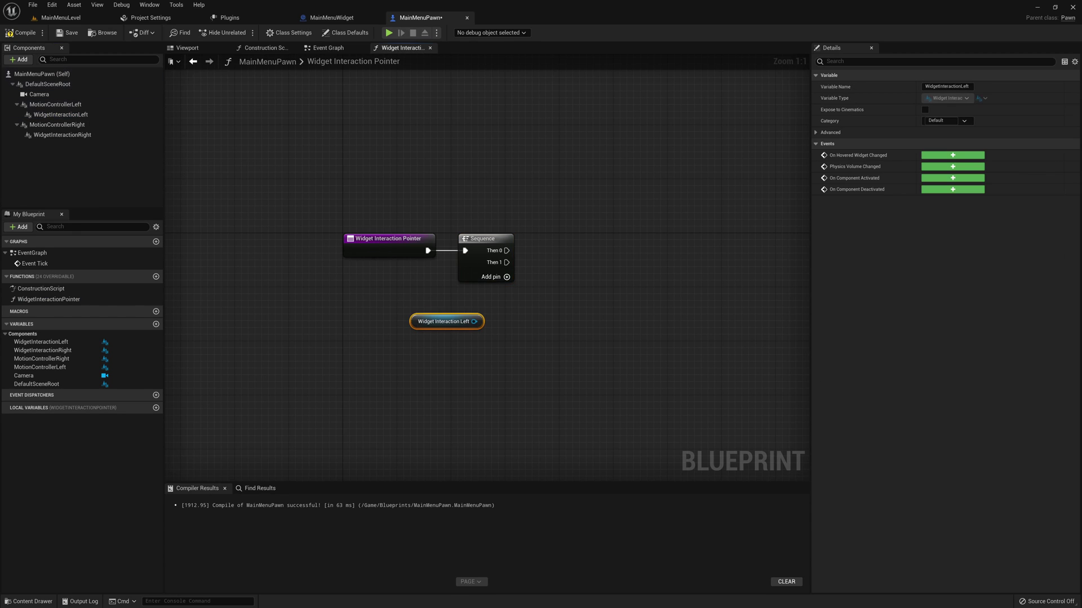
pyautogui.click(62, 135)
pyautogui.moveTo(62, 134); pyautogui.dragTo(447, 362)
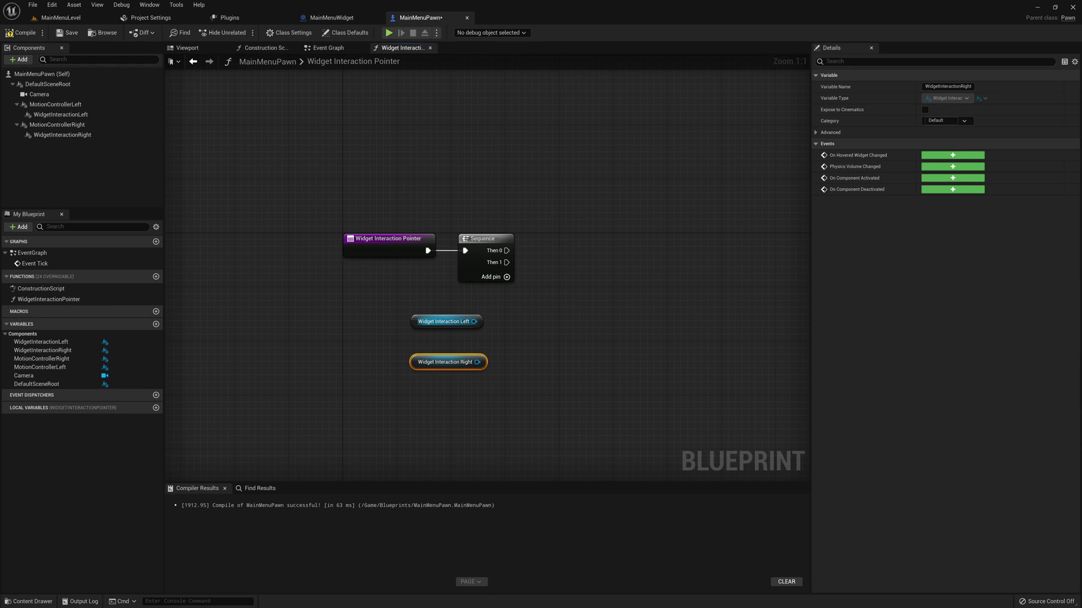
pyautogui.moveTo(445, 321); pyautogui.dragTo(709, 314)
pyautogui.moveTo(709, 315); pyautogui.dragTo(580, 303, button='right')
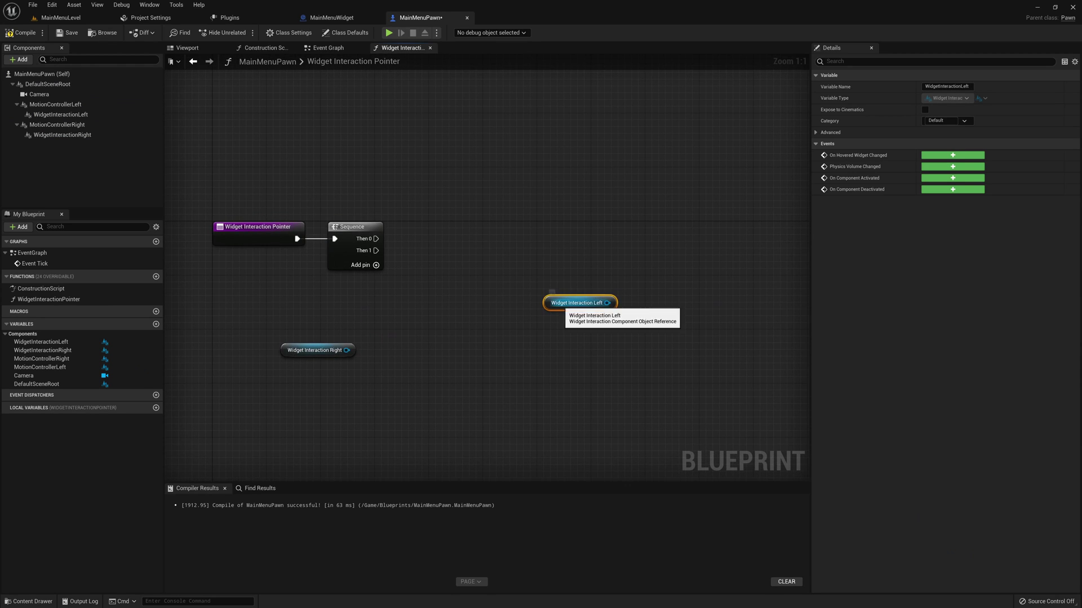
pyautogui.moveTo(579, 302); pyautogui.dragTo(572, 329)
pyautogui.moveTo(573, 330); pyautogui.dragTo(490, 331, button='right')
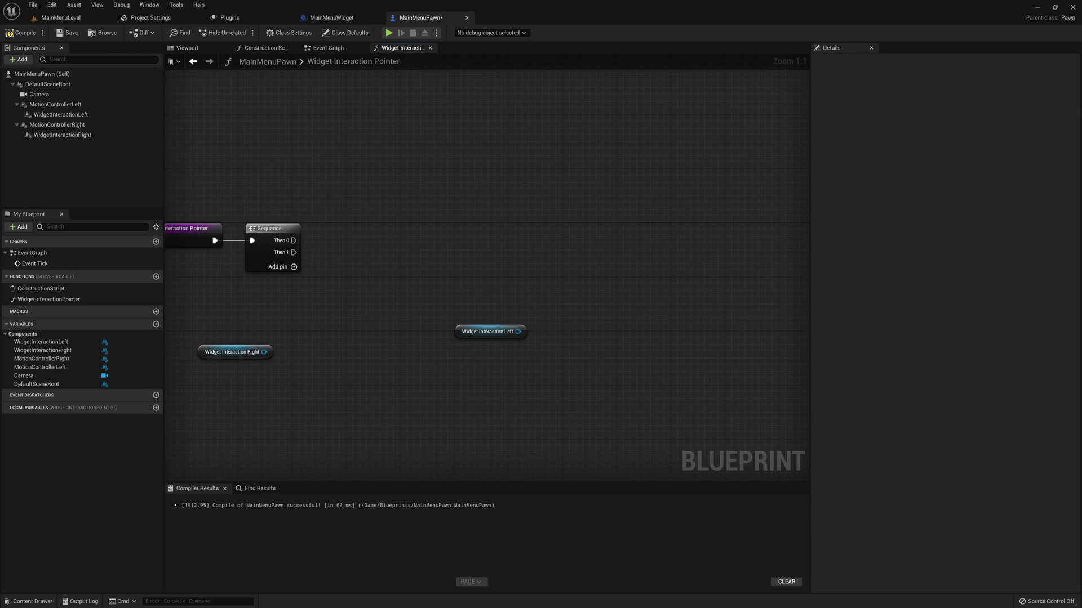
# Step: Add Is Over Hit Test Visible Widget on Widget Interaction Left, feeding a Branch node's Condition
pyautogui.moveTo(518, 332); pyautogui.dragTo(538, 337)
pyautogui.write('h')
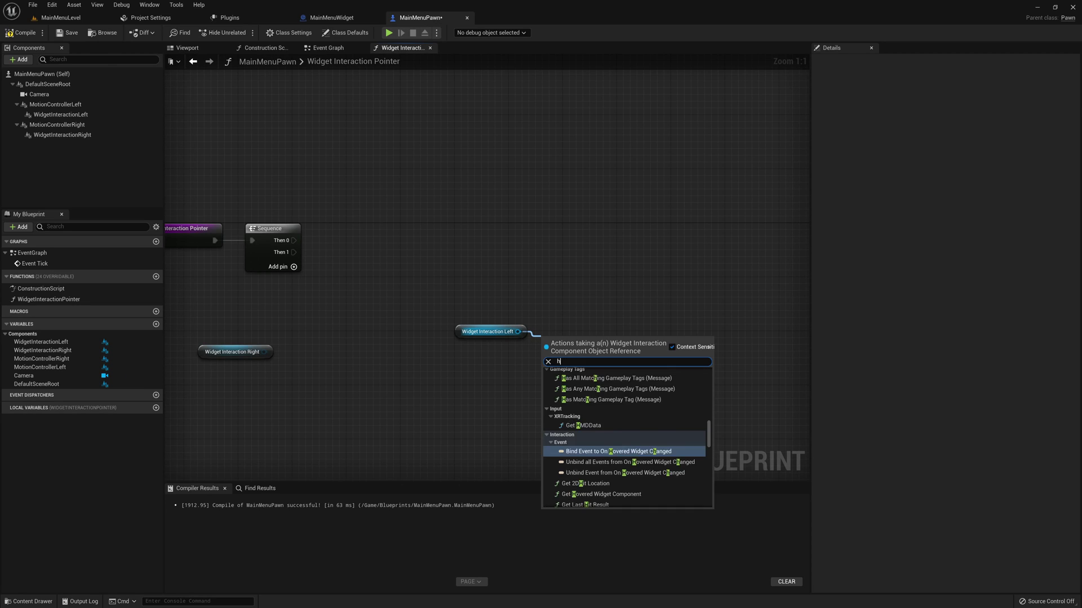
pyautogui.write('it')
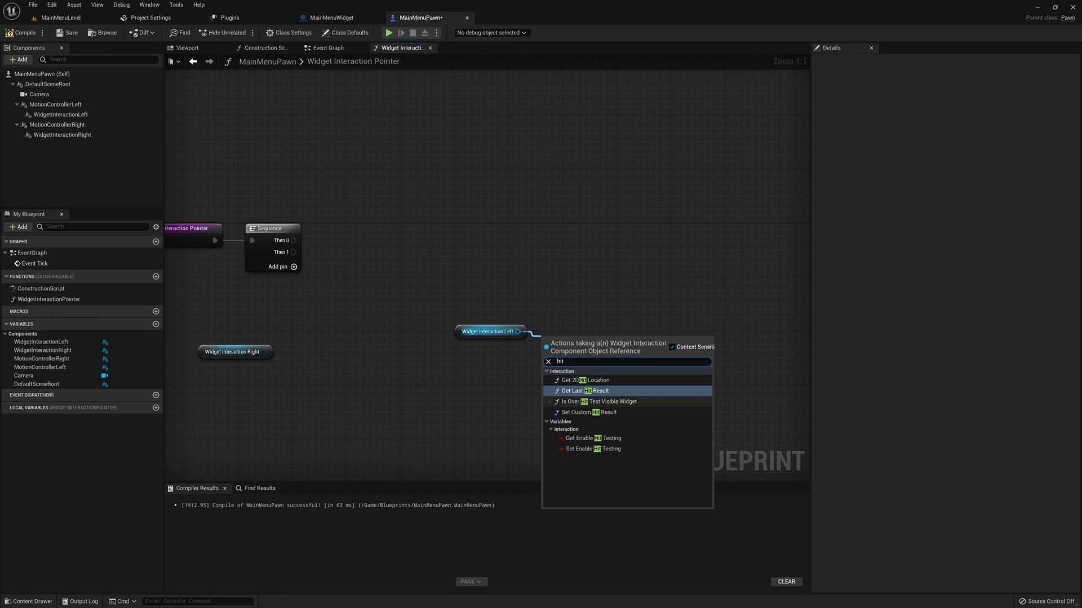
pyautogui.click(599, 402)
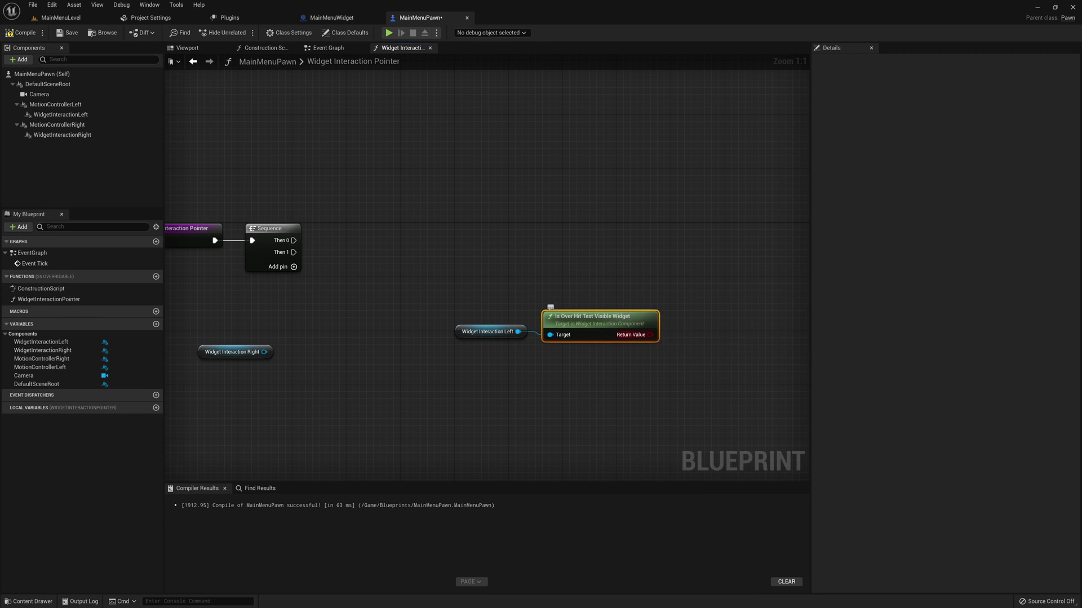
pyautogui.moveTo(650, 335); pyautogui.dragTo(723, 268)
pyautogui.write('branch')
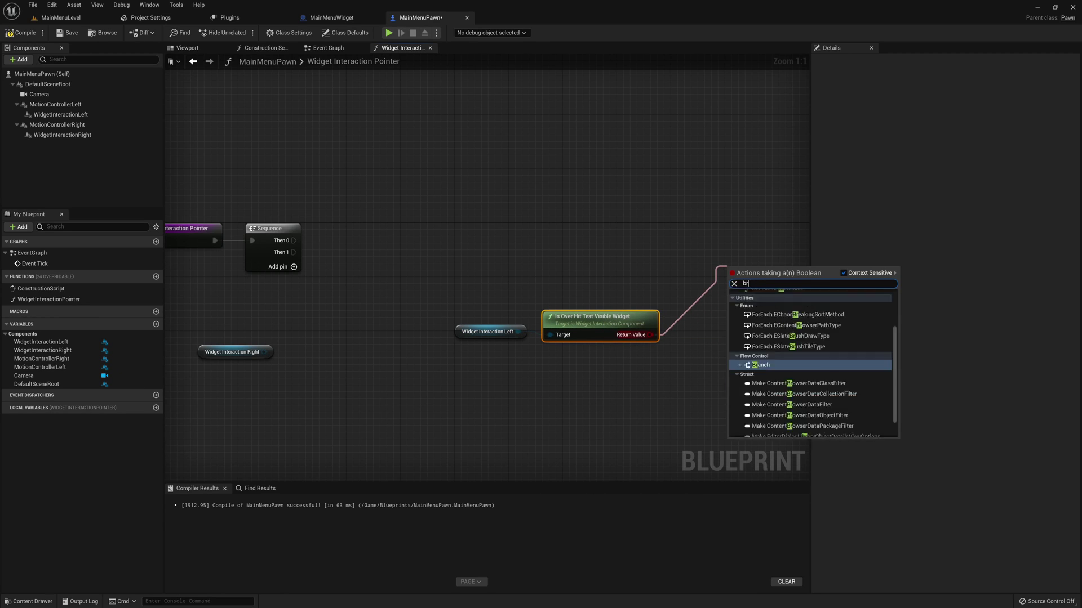
pyautogui.press('Return')
pyautogui.moveTo(754, 268); pyautogui.dragTo(742, 231)
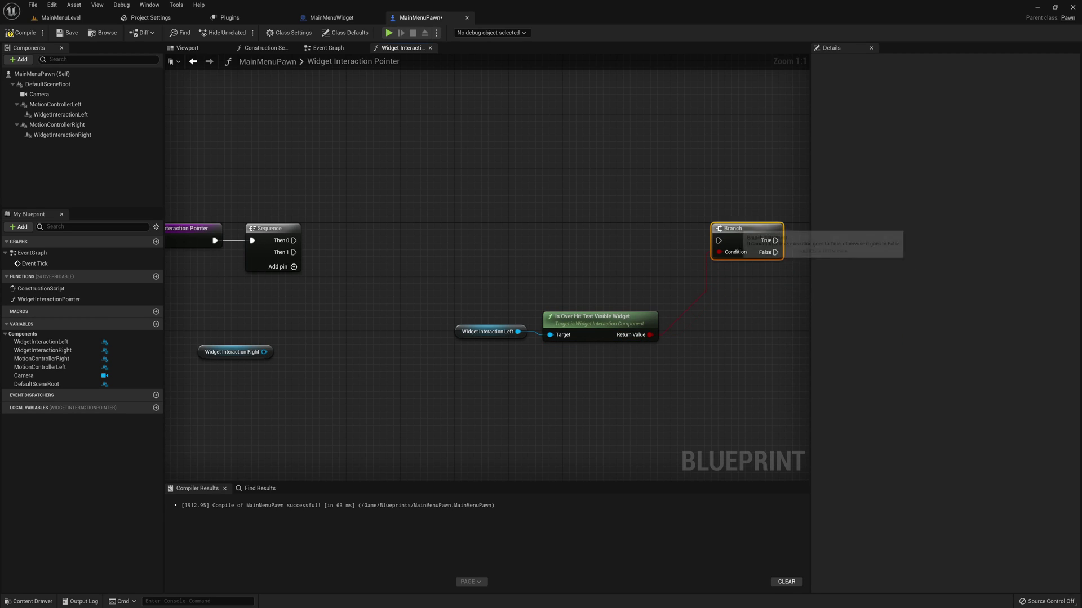
# Step: Rearrange the hit-test node and Widget Interaction Left getter, then drag a new connection from the getter
pyautogui.moveTo(563, 169); pyautogui.dragTo(529, 172, button='right')
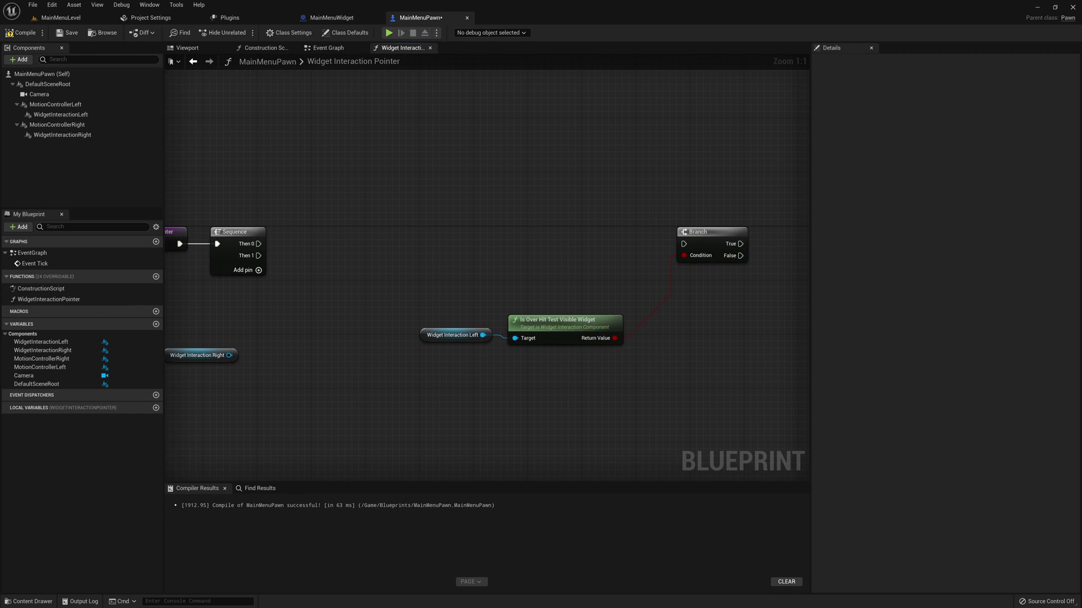
pyautogui.moveTo(412, 358)
pyautogui.mouseDown()
pyautogui.moveTo(558, 324)
pyautogui.moveTo(590, 279)
pyautogui.mouseUp()
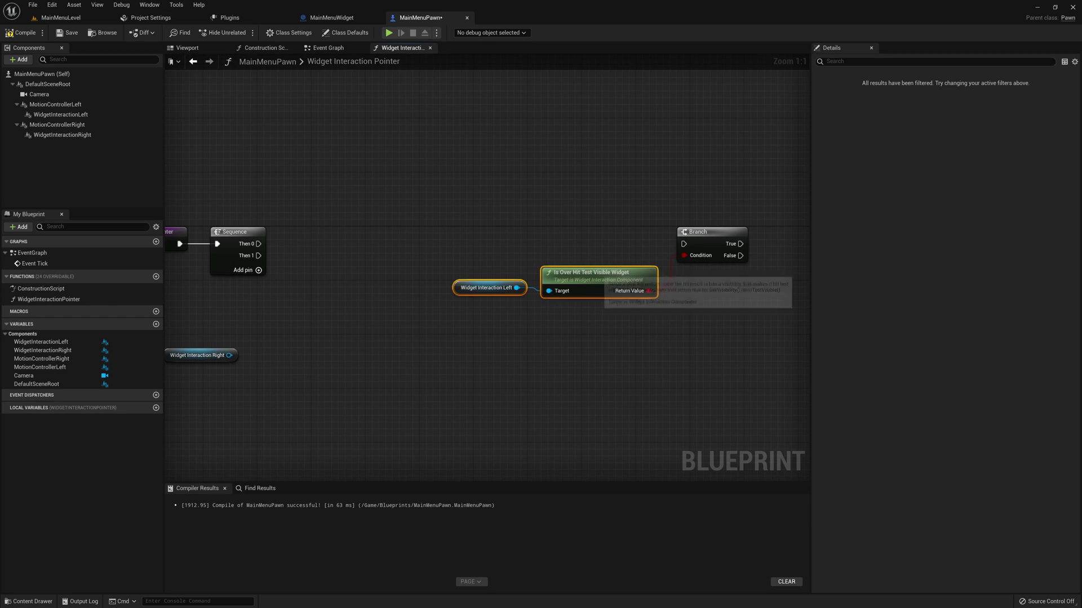
pyautogui.click(609, 361)
pyautogui.moveTo(609, 361); pyautogui.dragTo(555, 363, button='right')
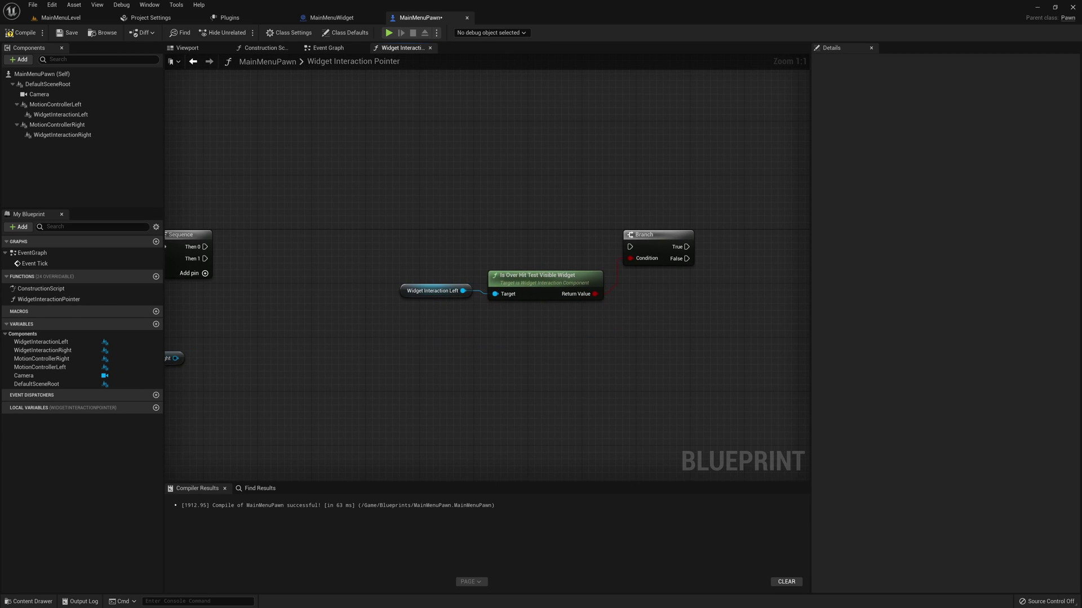
pyautogui.moveTo(638, 330); pyautogui.dragTo(624, 310, button='right')
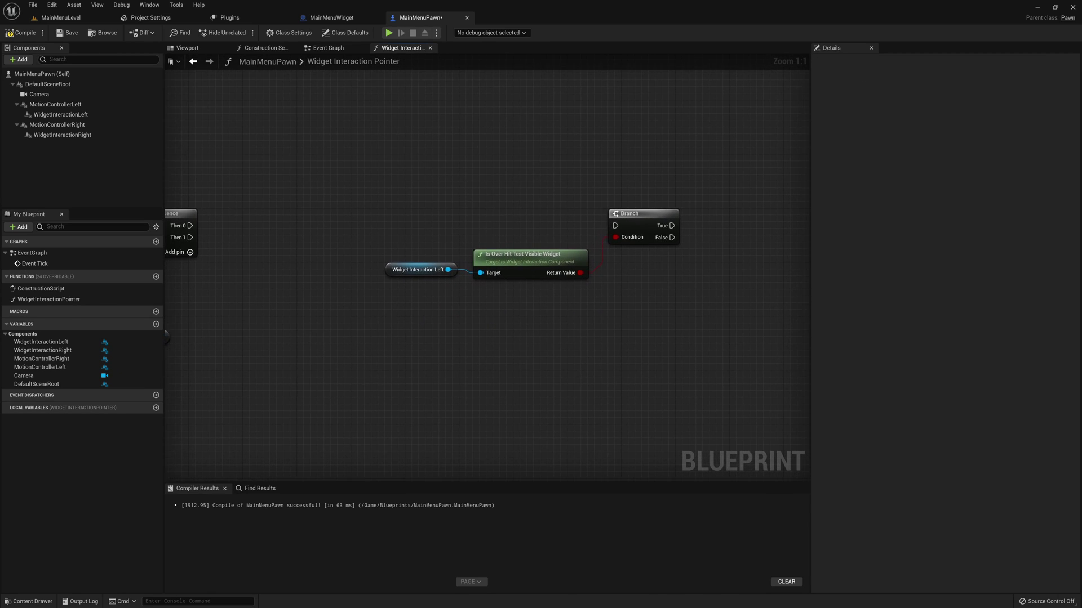
pyautogui.moveTo(417, 269); pyautogui.dragTo(411, 297)
pyautogui.moveTo(524, 325); pyautogui.dragTo(479, 323, button='right')
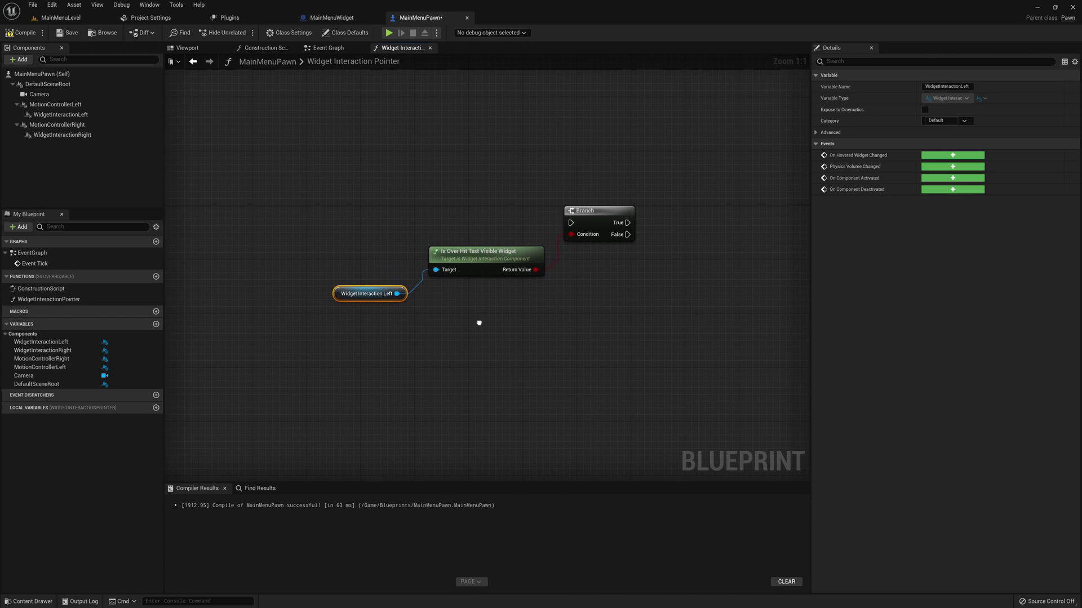
pyautogui.moveTo(398, 294); pyautogui.dragTo(570, 302)
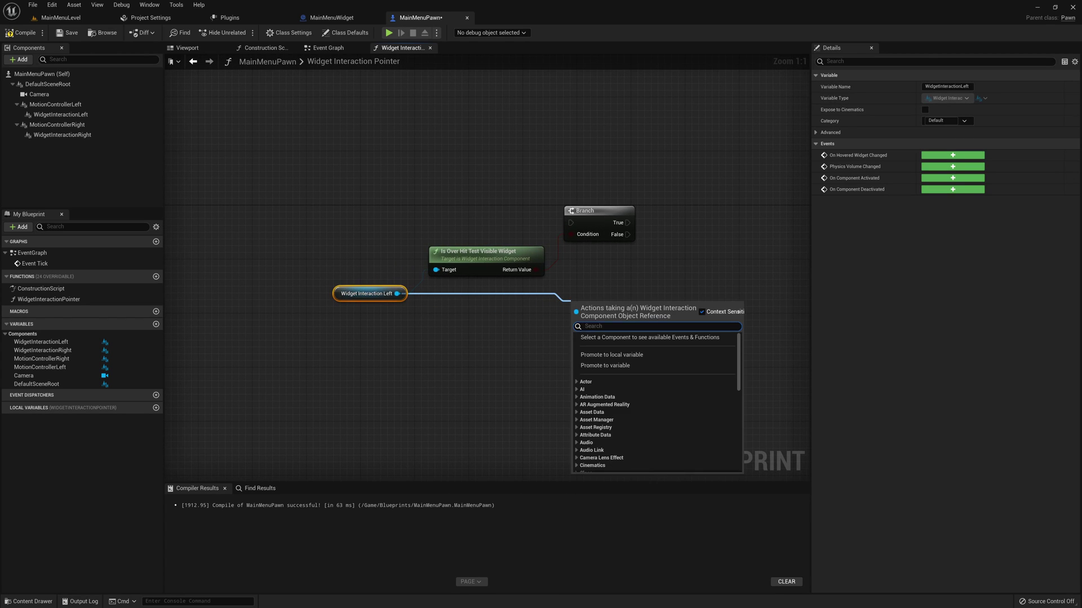
# Step: Add a Get World Location node for Widget Interaction Left near the Branch
pyautogui.write('getworld location')
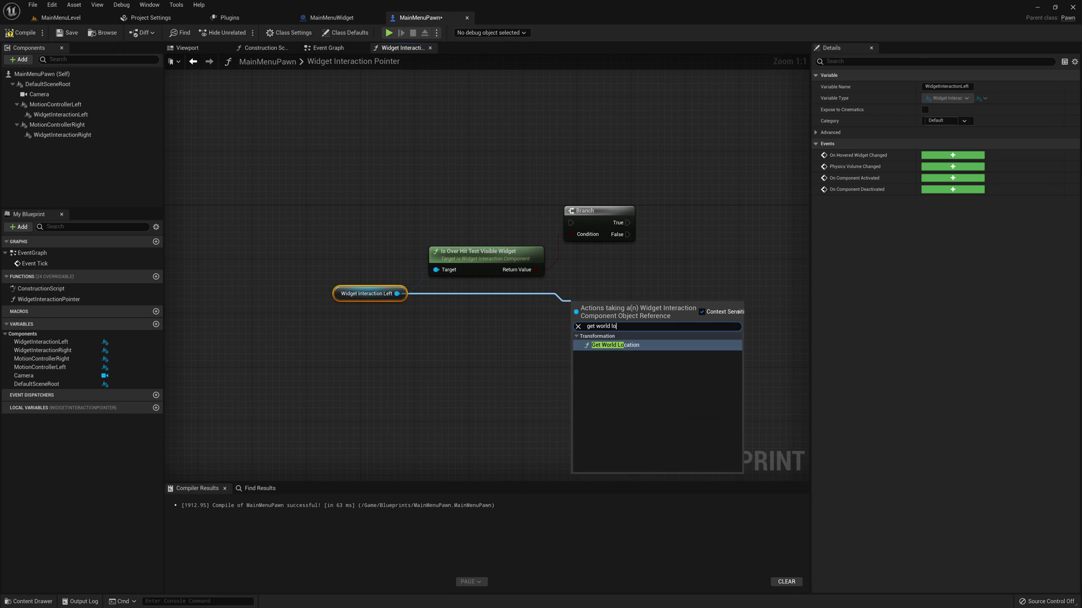
pyautogui.press('Return')
pyautogui.moveTo(591, 309); pyautogui.dragTo(585, 281)
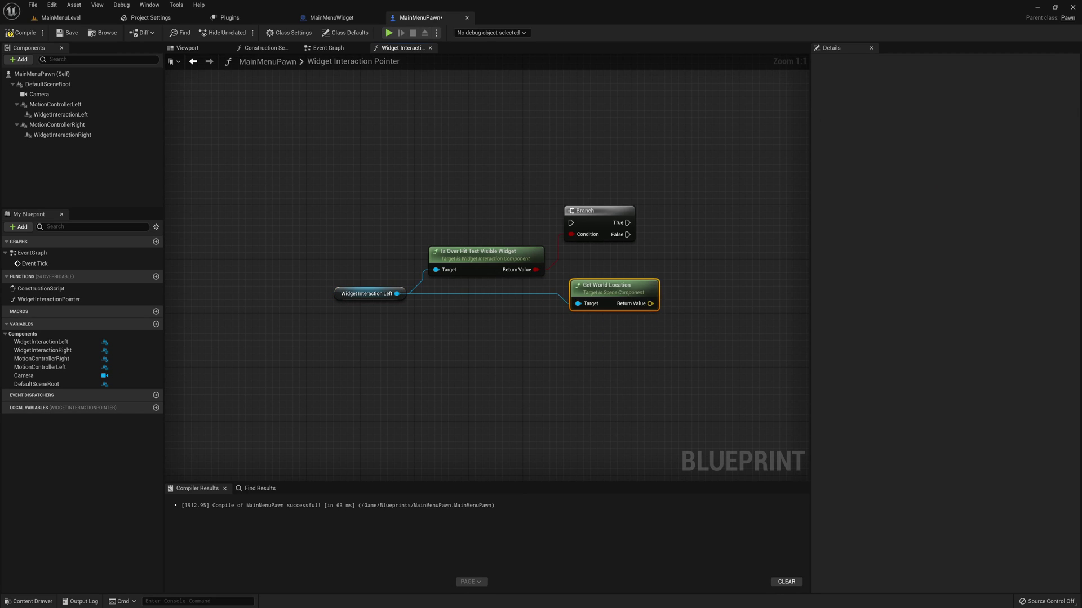
# Step: Add Get Last Hit Result from Widget Interaction Left and split its Return Value struct pin
pyautogui.moveTo(398, 294); pyautogui.dragTo(468, 362)
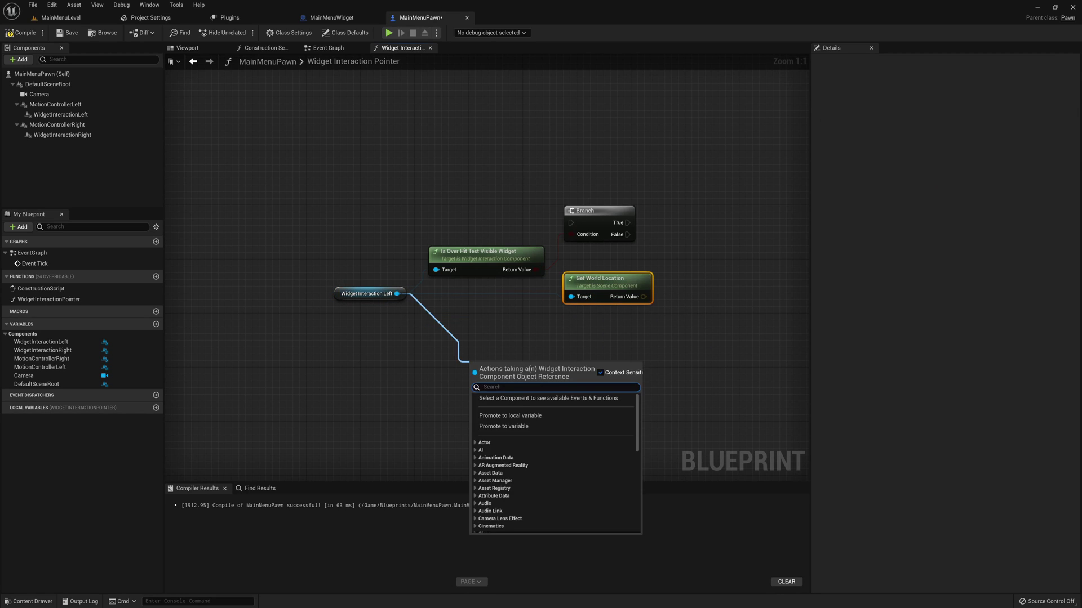
pyautogui.write('hit')
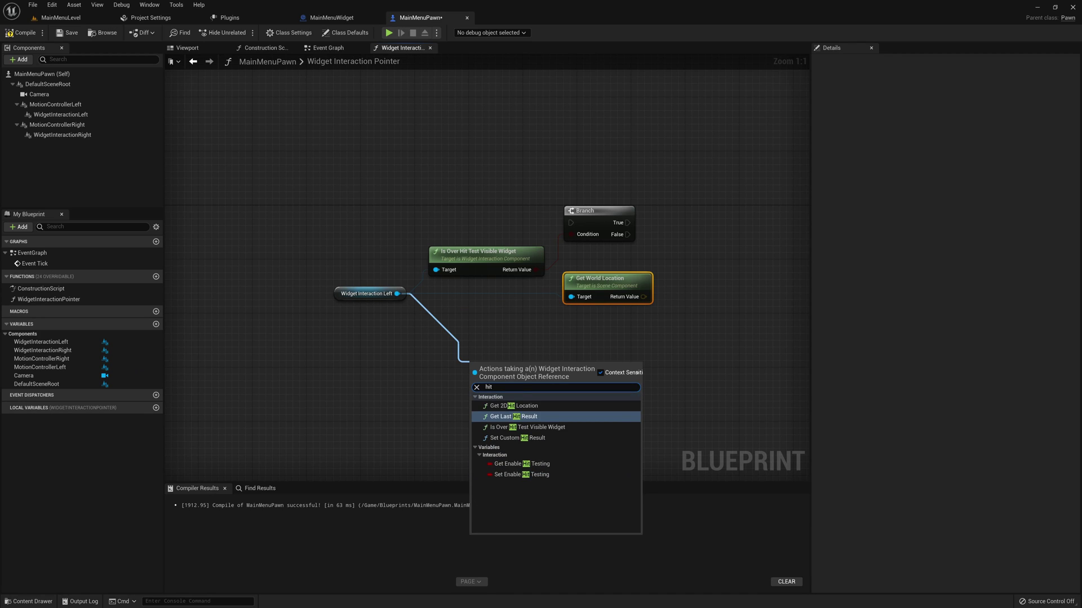
pyautogui.press('Return')
pyautogui.rightClick(576, 384)
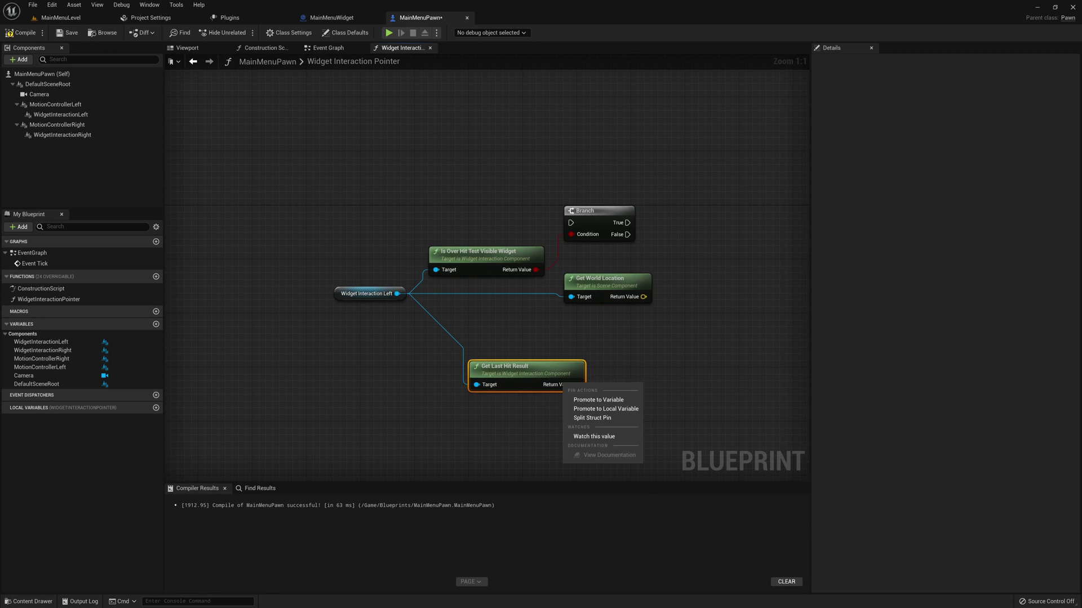
pyautogui.click(580, 407)
pyautogui.moveTo(504, 367); pyautogui.dragTo(572, 320)
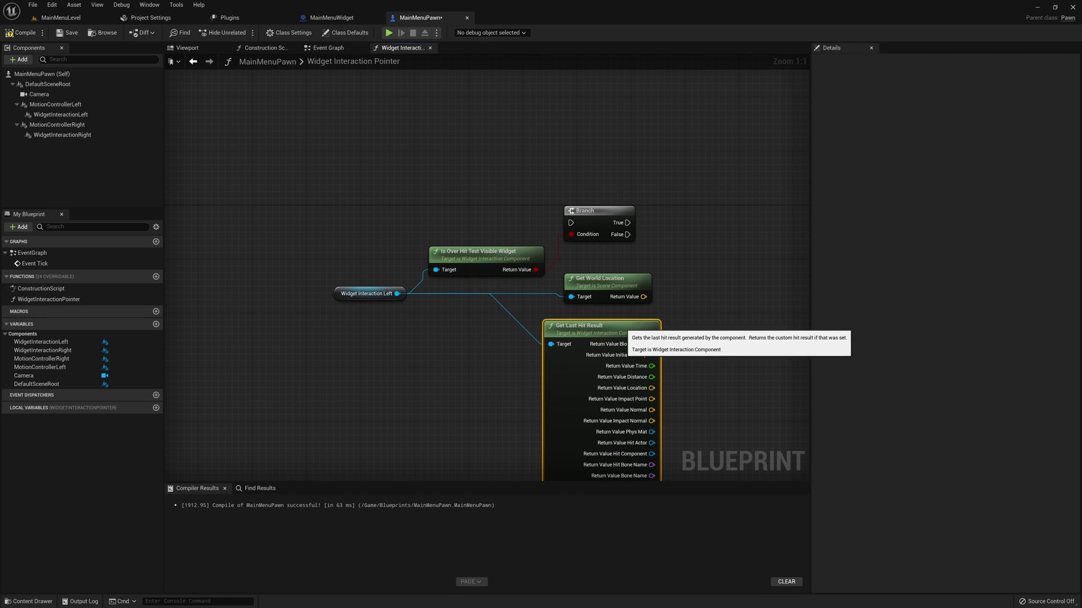
pyautogui.moveTo(724, 316); pyautogui.dragTo(570, 279, button='right')
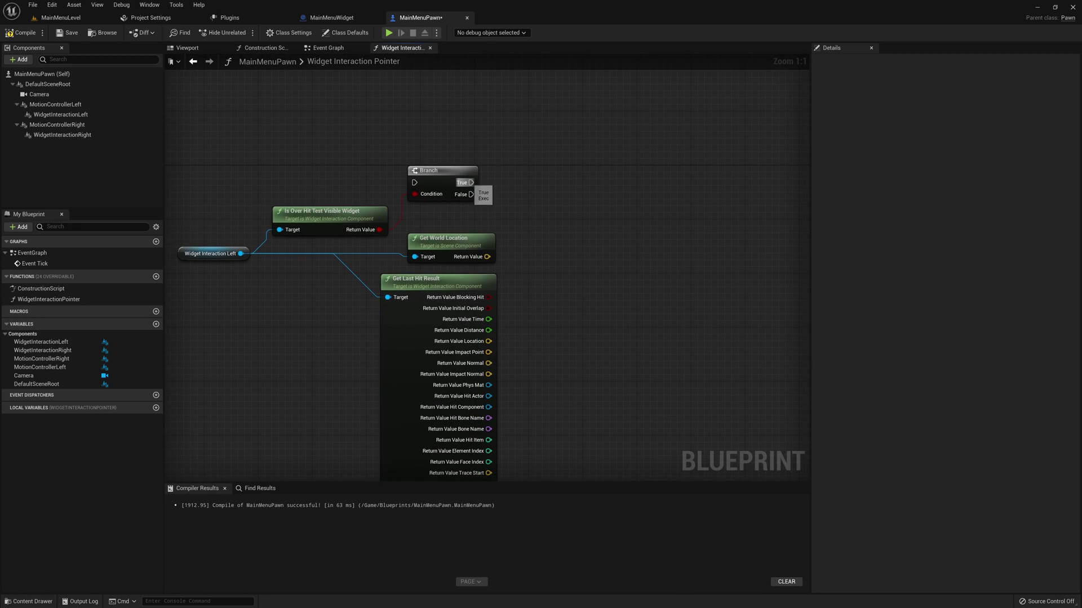
# Step: Add an Add Spline Mesh Component node on Branch True and split its Relative Transform
pyautogui.rightClick(564, 194)
pyautogui.write('spline mesh')
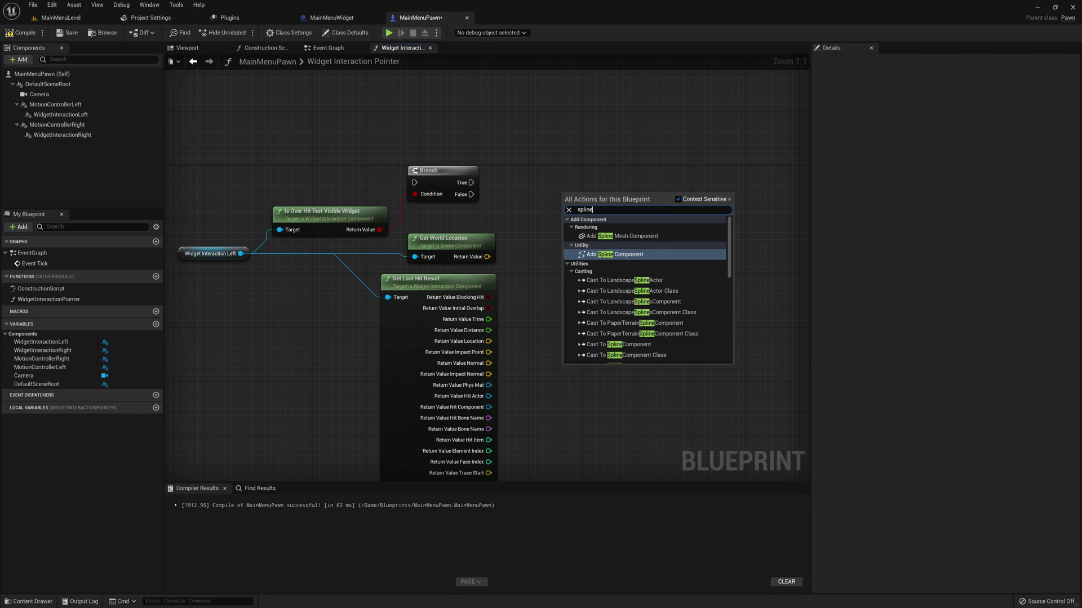
pyautogui.press('Return')
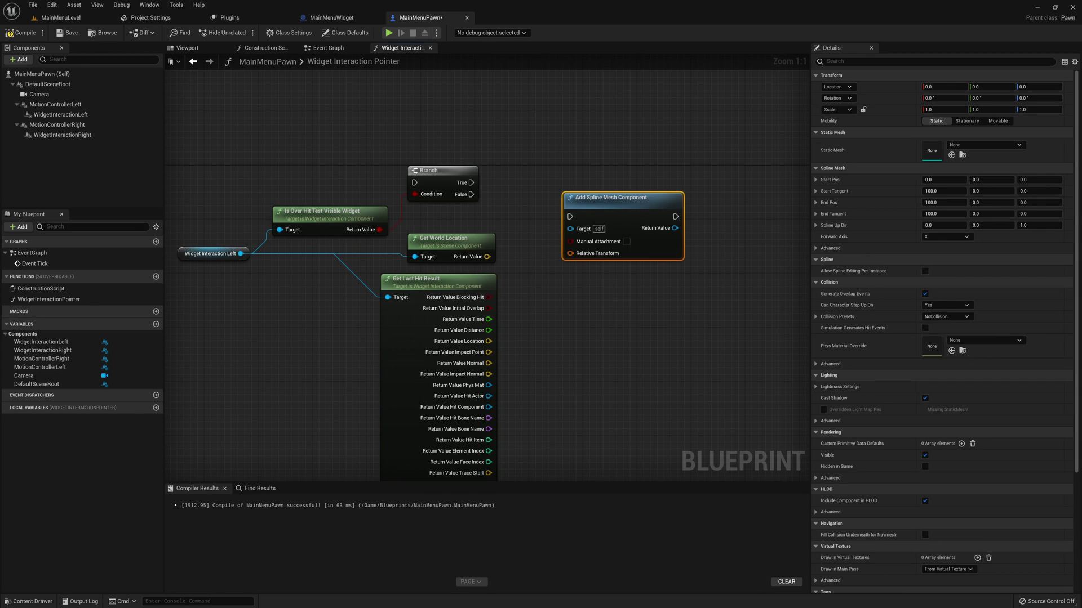
pyautogui.moveTo(620, 198); pyautogui.dragTo(640, 177)
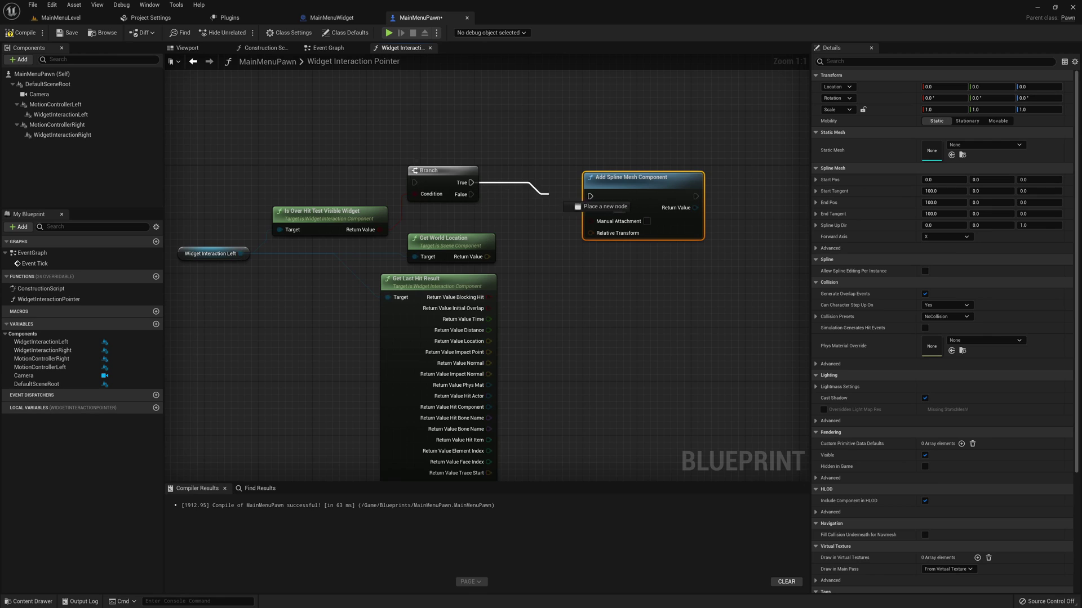
pyautogui.moveTo(471, 182)
pyautogui.mouseDown()
pyautogui.moveTo(590, 197)
pyautogui.moveTo(636, 172)
pyautogui.mouseUp()
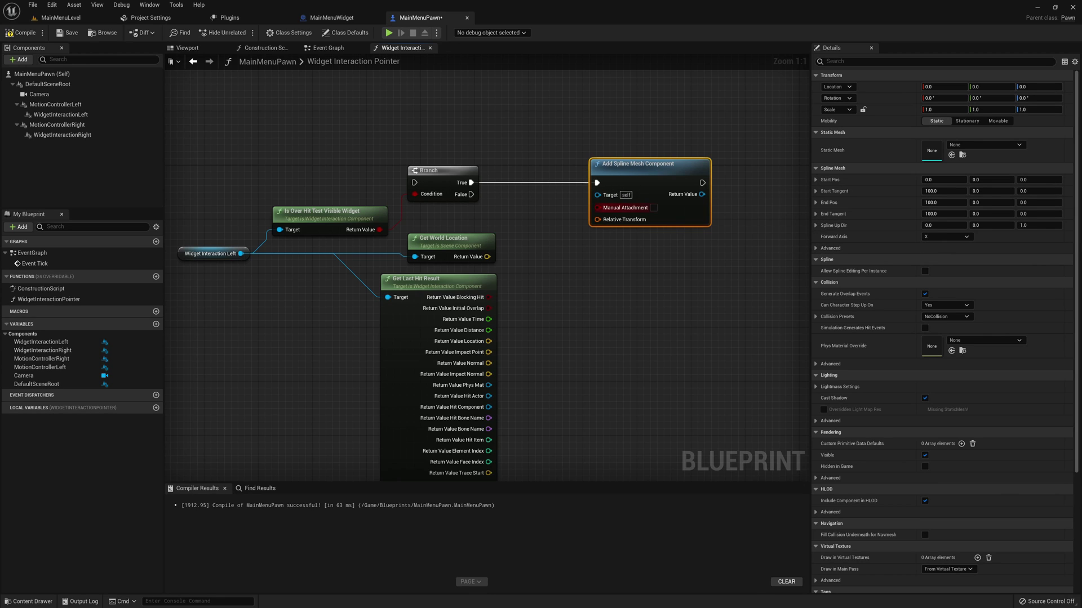
pyautogui.rightClick(598, 220)
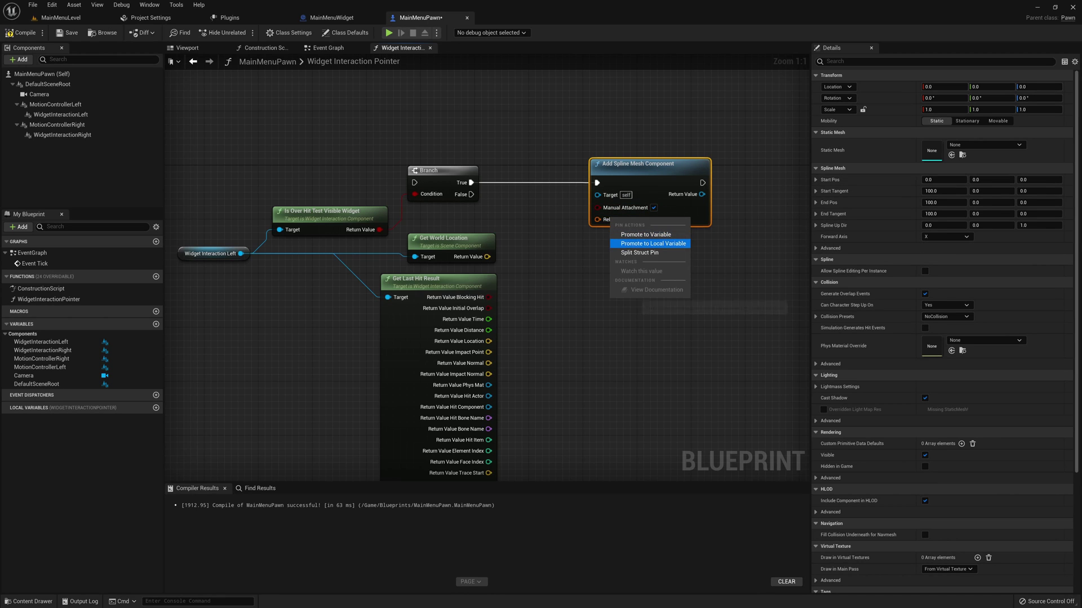
pyautogui.click(640, 252)
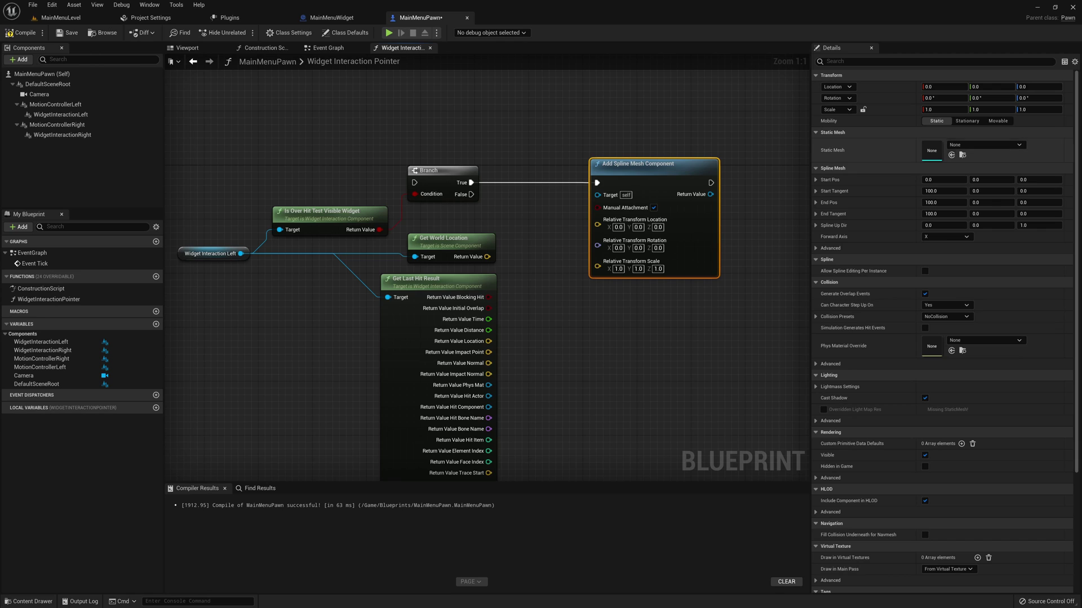
# Step: Set the spline mesh component's Static Mesh to LineSegmentCylinder
pyautogui.click(985, 145)
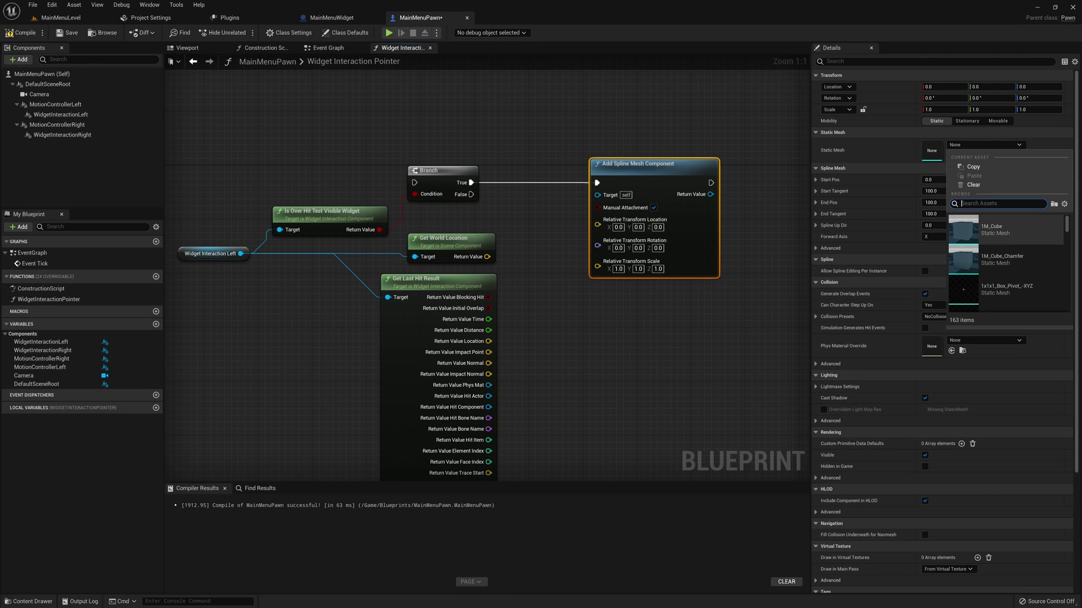
pyautogui.scroll(-2, 1006, 262)
pyautogui.scroll(-1, 1006, 262)
pyautogui.scroll(-1, 1006, 262)
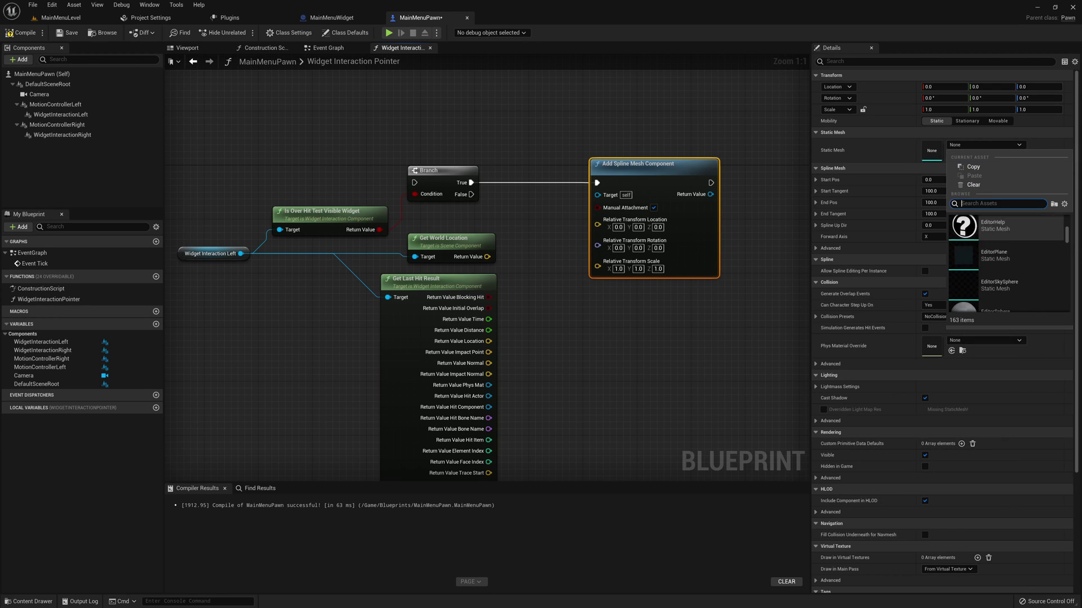
pyautogui.scroll(-1, 1005, 262)
pyautogui.scroll(-2, 1006, 250)
pyautogui.scroll(-1, 1005, 249)
pyautogui.scroll(-2, 1006, 249)
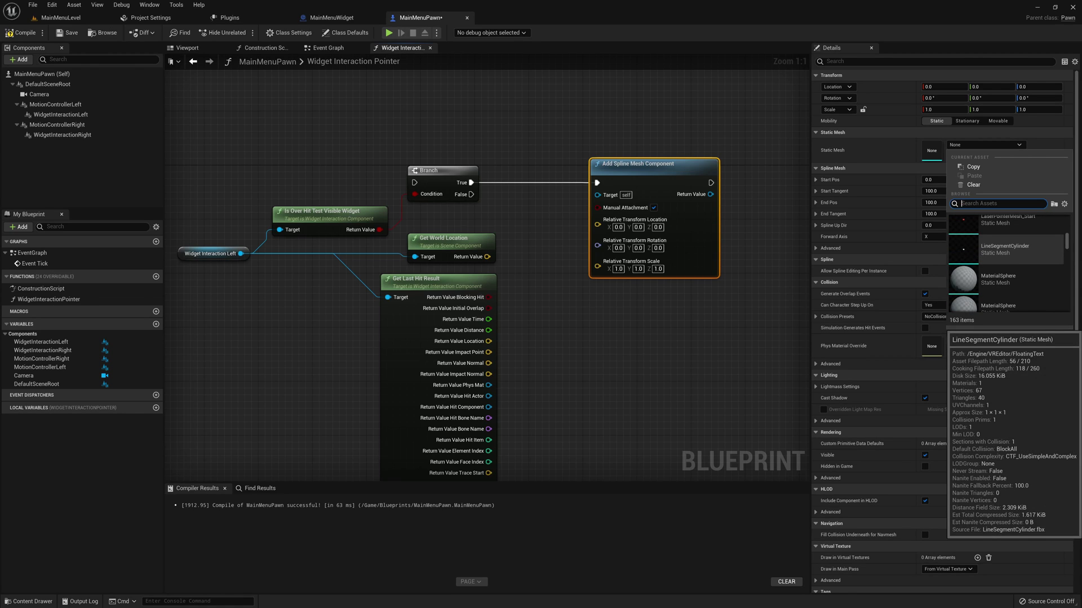
pyautogui.click(1004, 249)
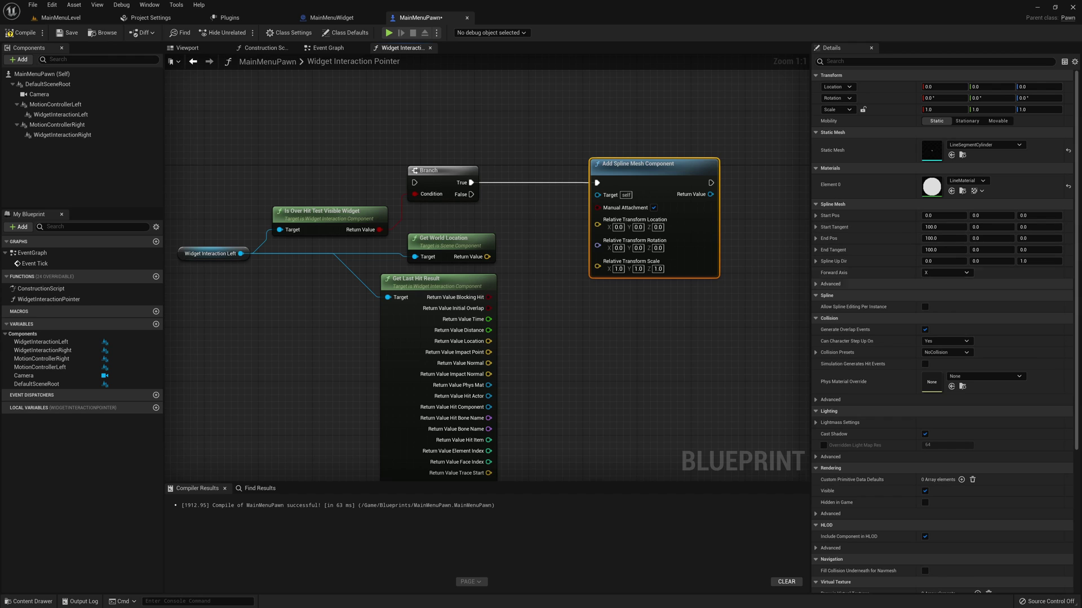
pyautogui.moveTo(725, 308); pyautogui.dragTo(557, 289, button='right')
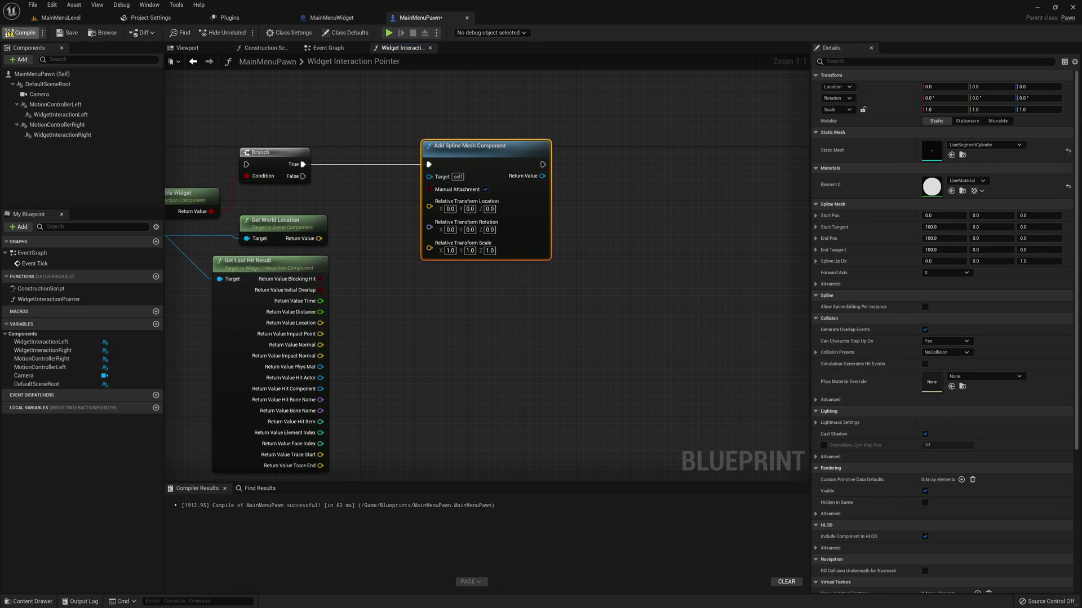
# Step: Compile, then promote the Add Spline Mesh Component's Return Value to a new variable
pyautogui.click(21, 33)
pyautogui.click(68, 33)
pyautogui.moveTo(457, 322); pyautogui.dragTo(432, 317, button='right')
pyautogui.moveTo(501, 173)
pyautogui.mouseDown()
pyautogui.moveTo(558, 180)
pyautogui.moveTo(592, 156)
pyautogui.mouseUp()
pyautogui.click(598, 242)
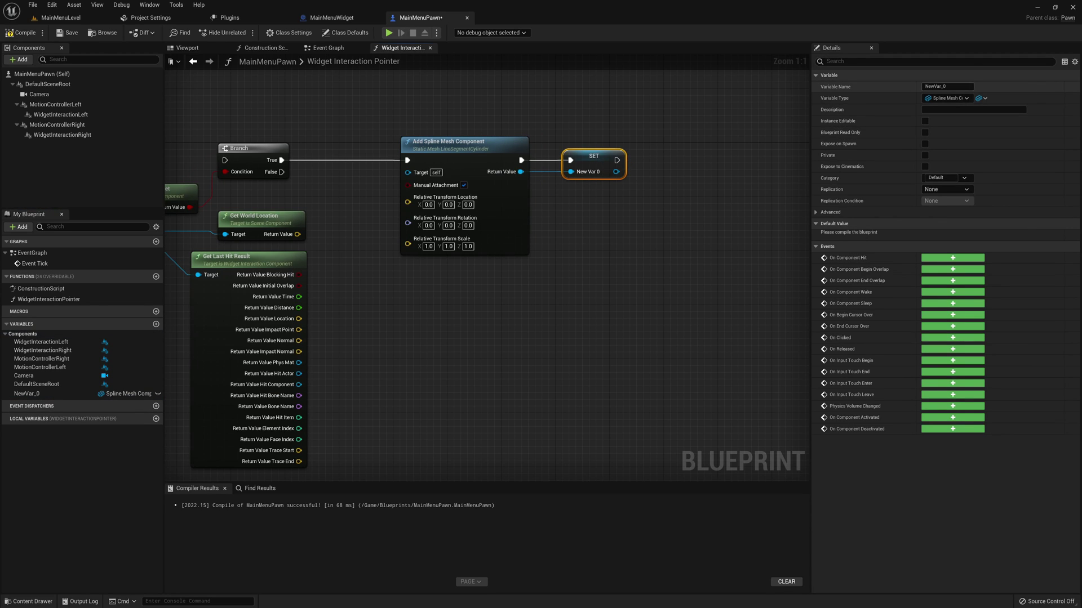
# Step: Rename the new variable to LeftSplineMesh
pyautogui.click(946, 86)
pyautogui.write('e')
pyautogui.press('BackSpace')
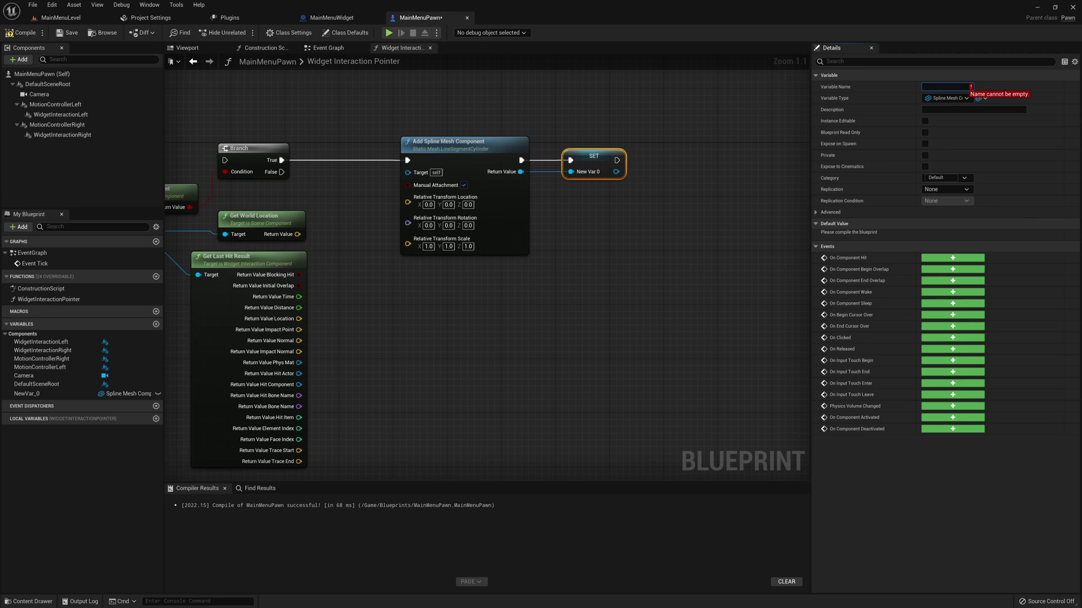
pyautogui.write('LeftSplineMesh')
pyautogui.press('Return')
pyautogui.moveTo(659, 270); pyautogui.dragTo(593, 263, button='right')
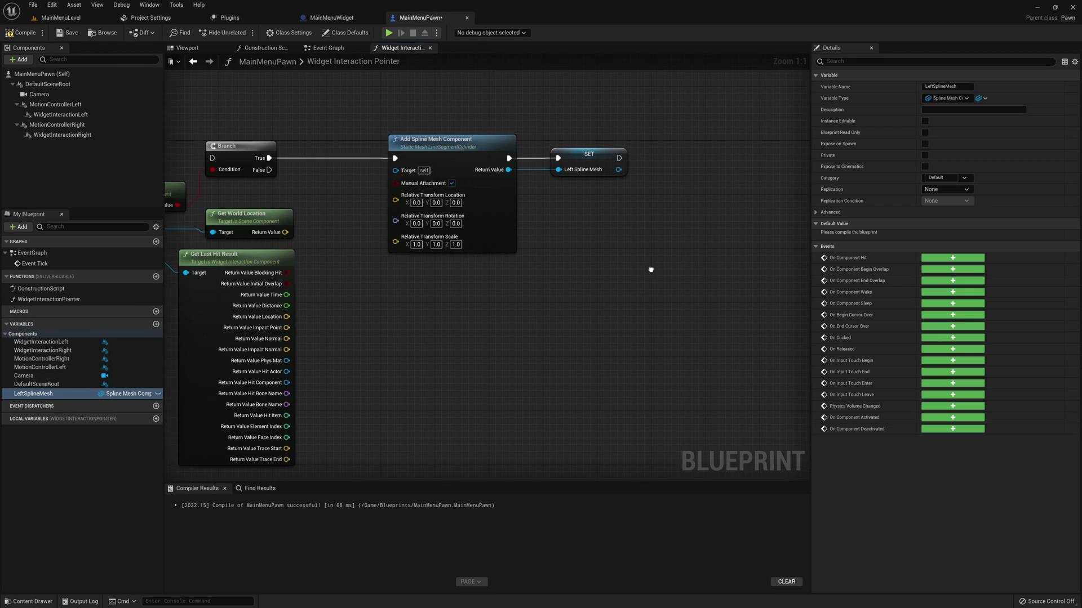
pyautogui.click(530, 151)
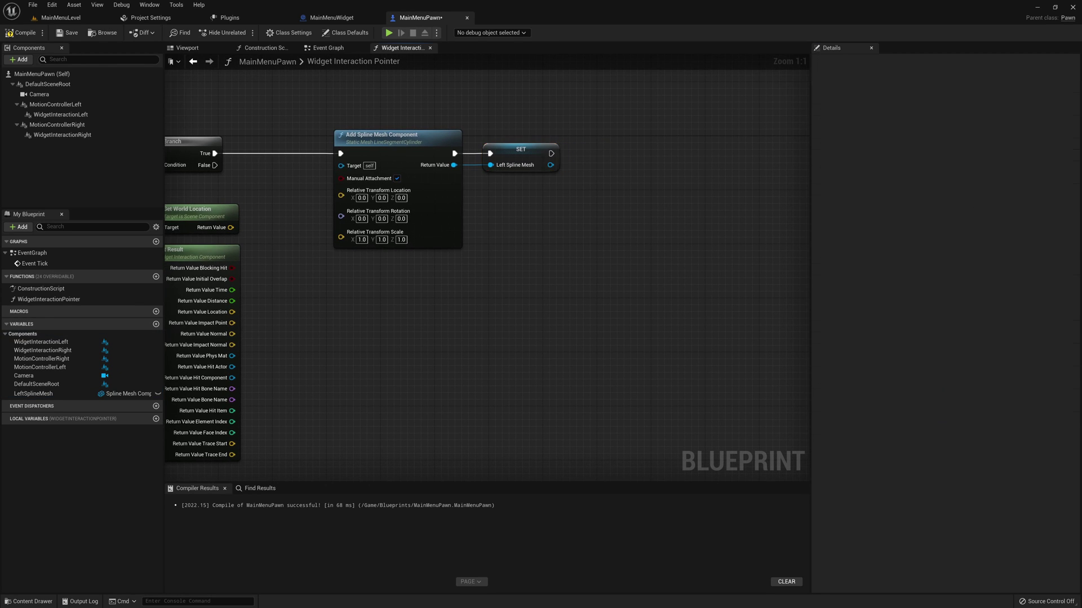
pyautogui.moveTo(529, 151); pyautogui.dragTo(534, 161, button='right')
# Step: Add a Set Start and End node for Left Spline Mesh after the SET node
pyautogui.moveTo(555, 176); pyautogui.dragTo(602, 196)
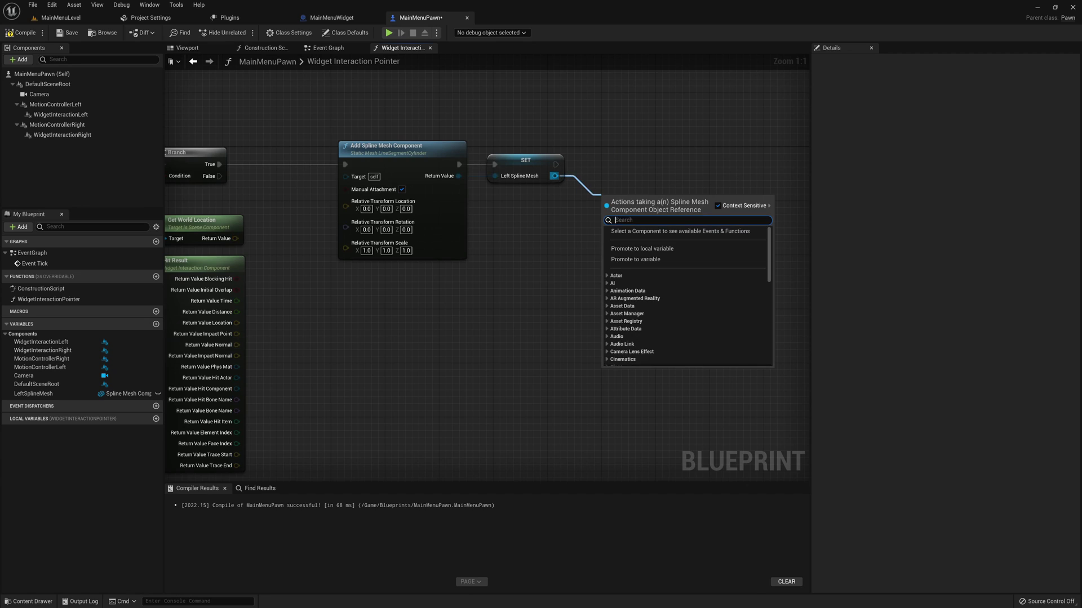
pyautogui.write('set start')
pyautogui.press('Up')
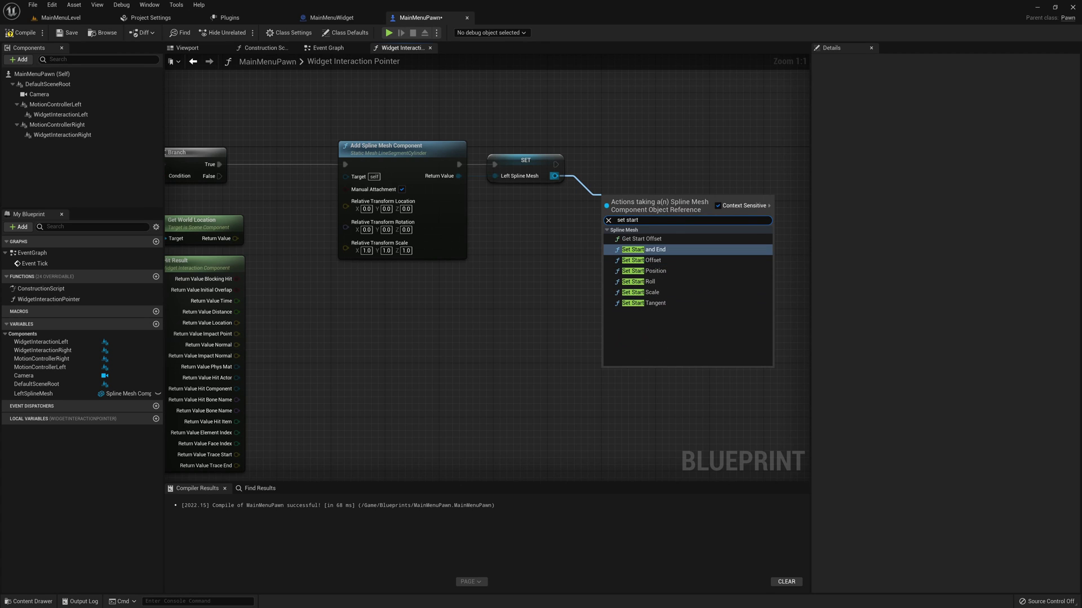
pyautogui.press('Return')
pyautogui.moveTo(647, 201); pyautogui.dragTo(656, 146)
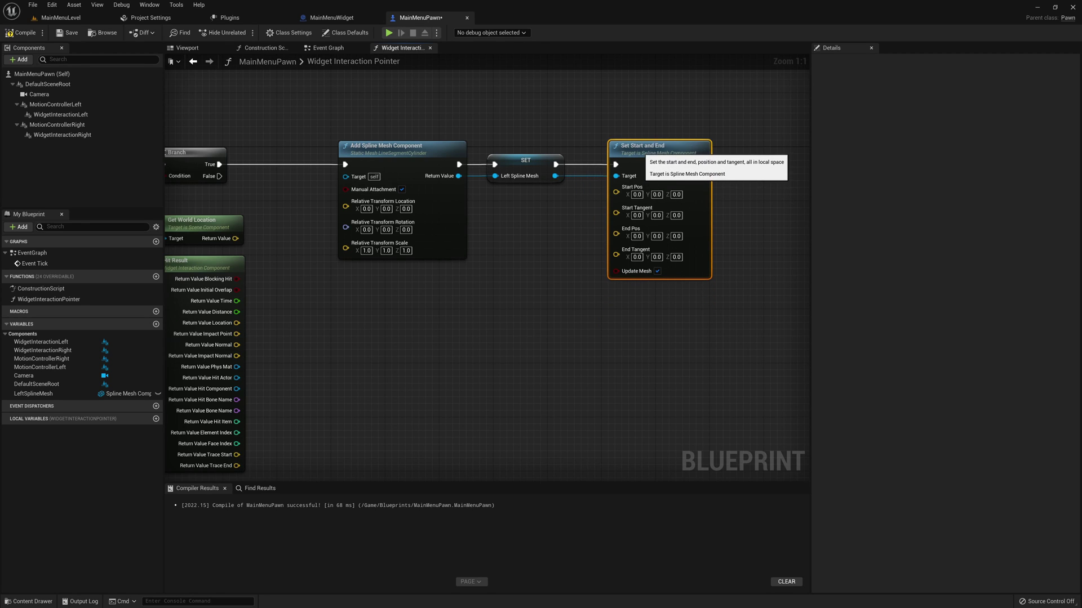
# Step: Wire Get World Location into Start Pos and the last hit Location into End Pos
pyautogui.moveTo(507, 339); pyautogui.dragTo(609, 299, button='right')
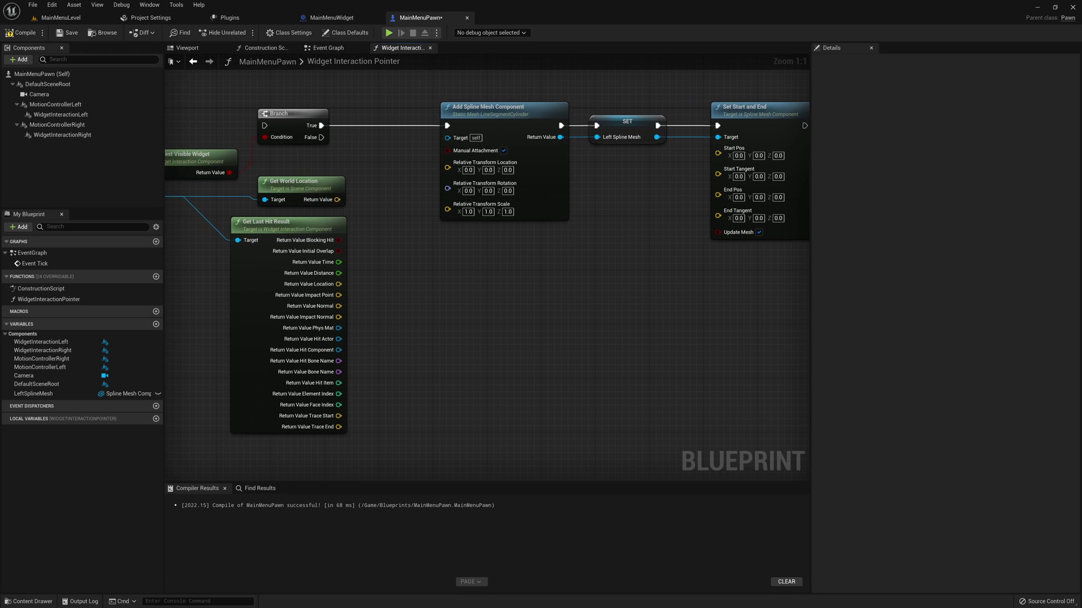
pyautogui.moveTo(361, 172)
pyautogui.mouseDown()
pyautogui.moveTo(254, 225)
pyautogui.moveTo(288, 289)
pyautogui.mouseUp()
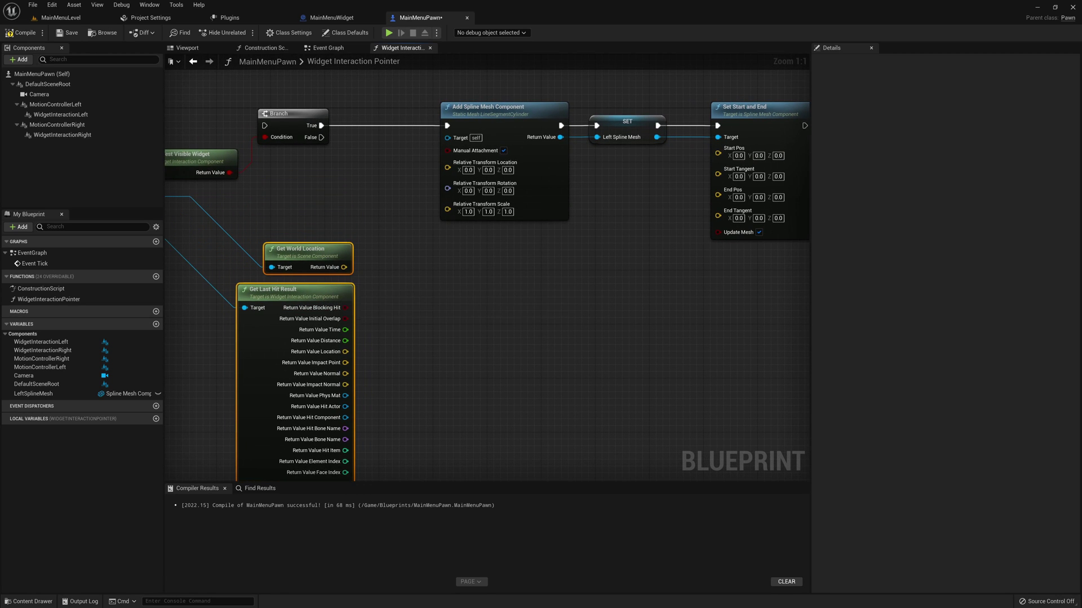
pyautogui.click(457, 268)
pyautogui.moveTo(457, 268); pyautogui.dragTo(440, 257, button='right')
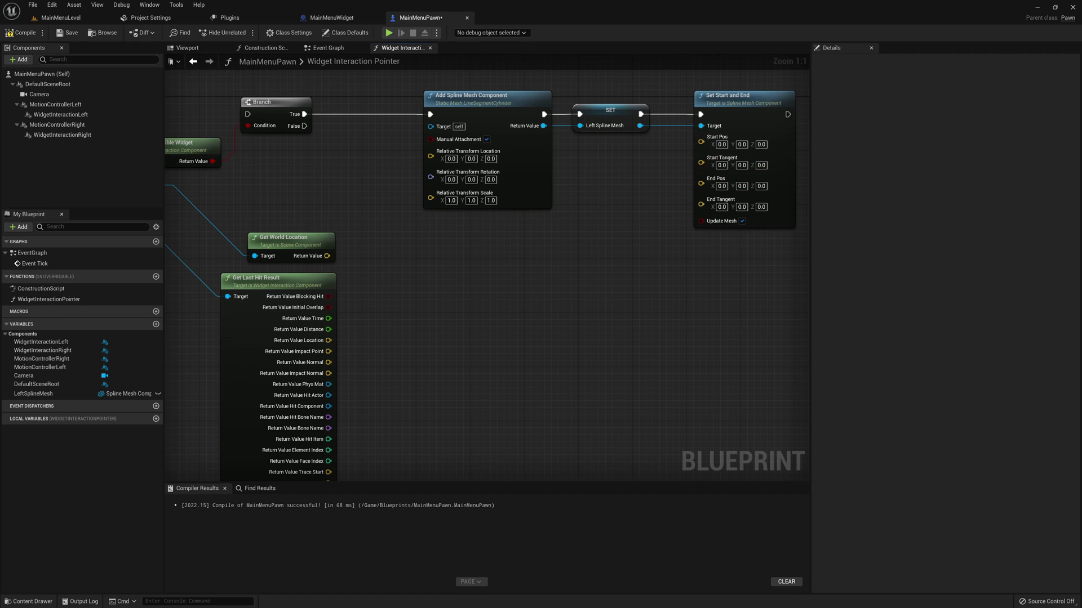
pyautogui.moveTo(326, 256); pyautogui.dragTo(344, 265)
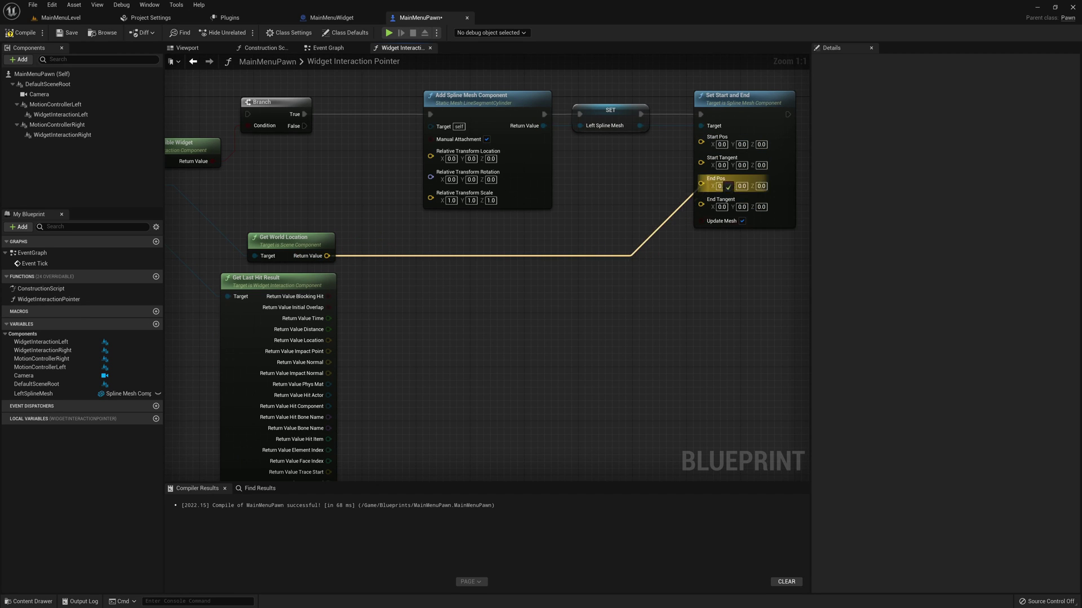
pyautogui.moveTo(396, 242); pyautogui.dragTo(701, 141)
pyautogui.moveTo(701, 141); pyautogui.dragTo(705, 116, button='right')
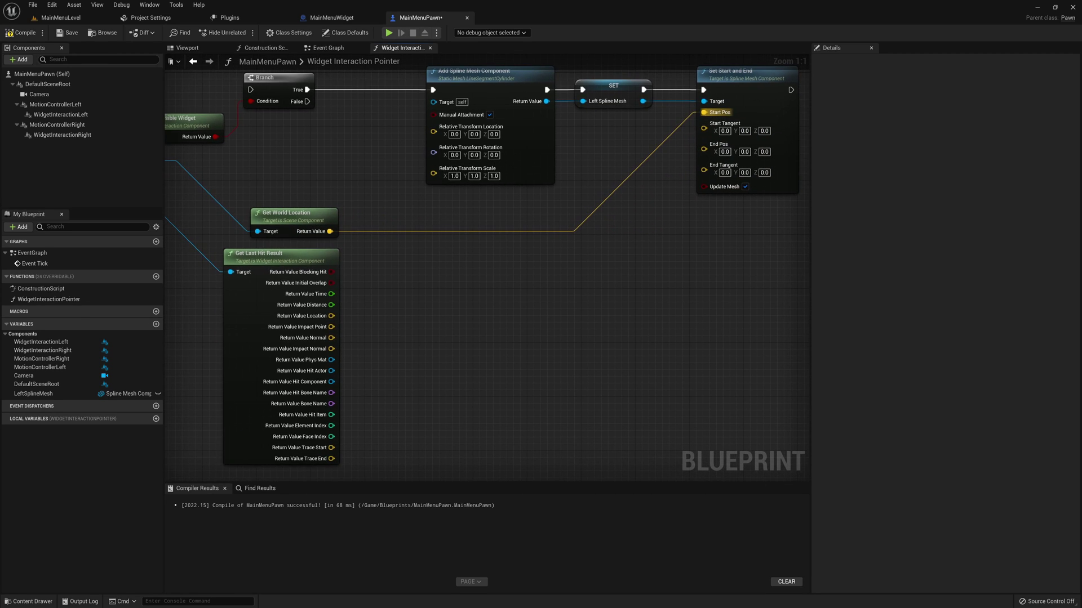
pyautogui.moveTo(331, 316)
pyautogui.mouseDown()
pyautogui.moveTo(345, 328)
pyautogui.moveTo(704, 148)
pyautogui.mouseUp()
pyautogui.moveTo(704, 148); pyautogui.dragTo(687, 152, button='right')
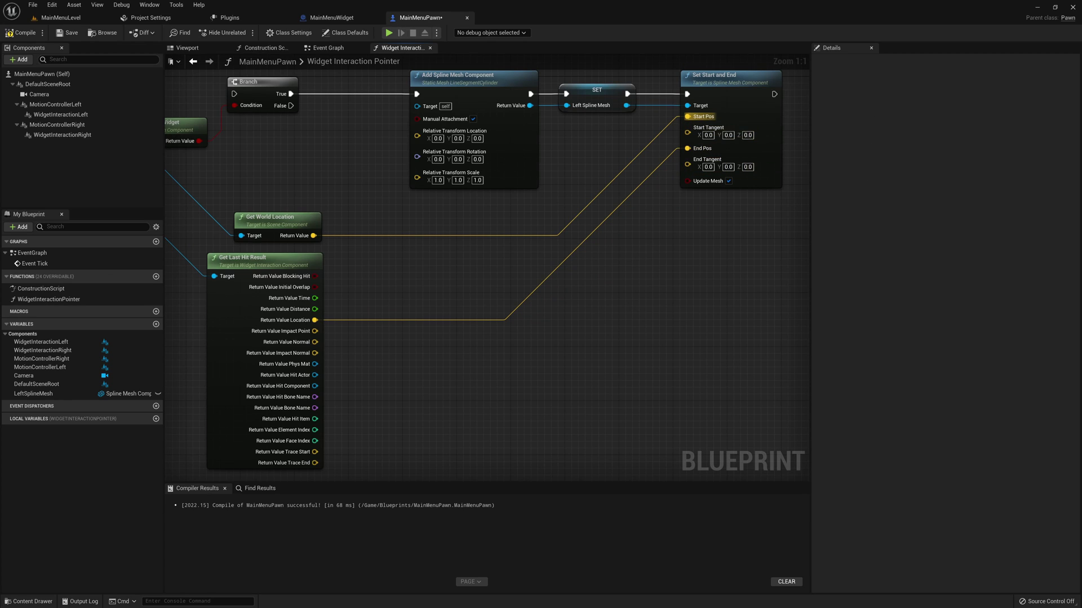
pyautogui.moveTo(312, 235); pyautogui.dragTo(361, 247)
# Step: Add Find Look at Rotation from the world location, with the hit location as Target
pyautogui.write('find ')
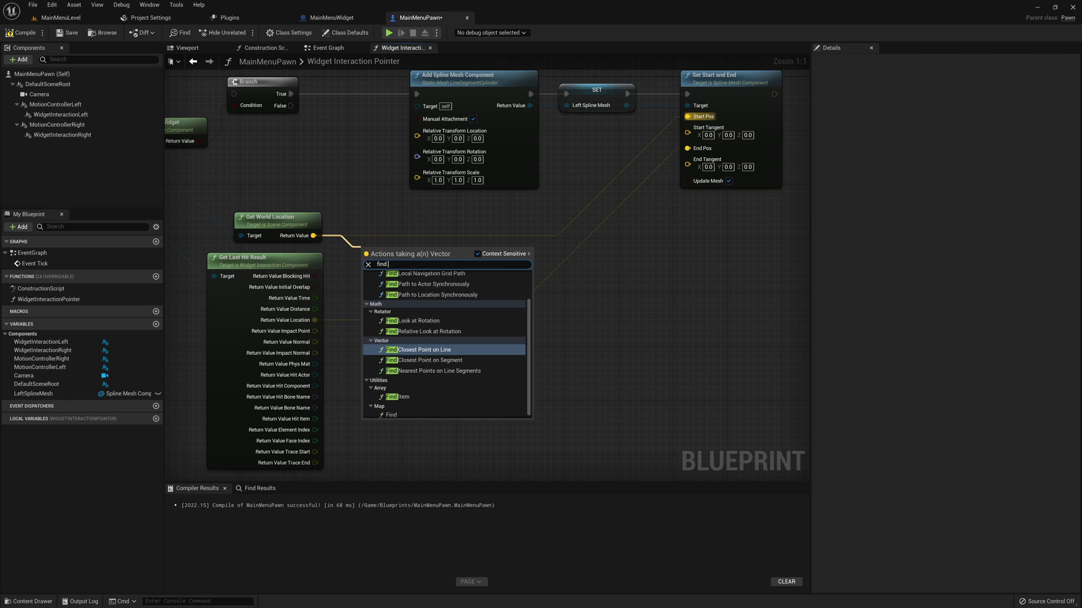
pyautogui.write('look')
pyautogui.press('Return')
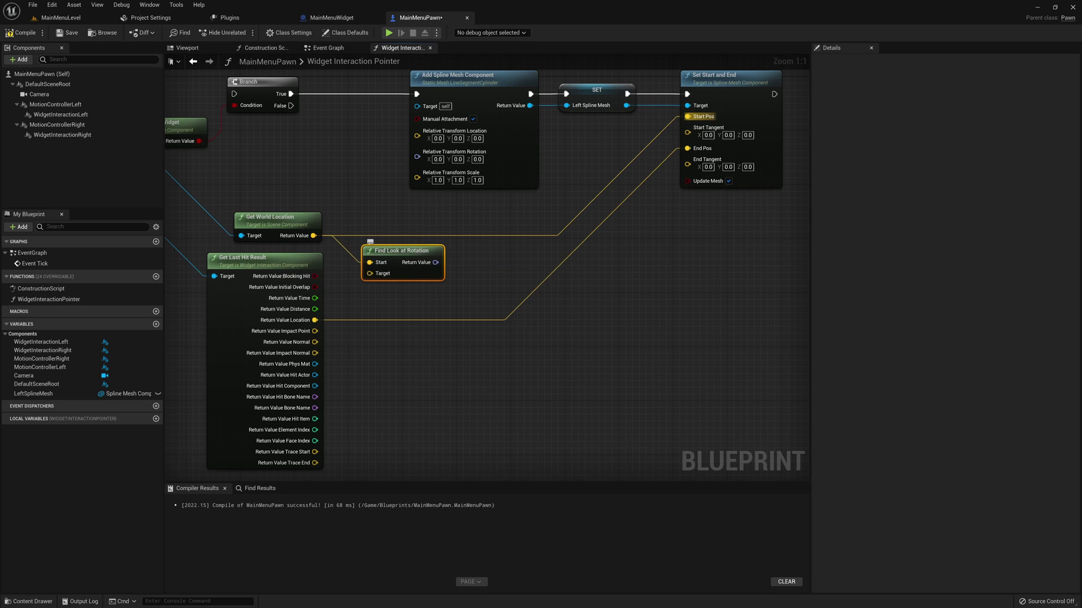
pyautogui.moveTo(315, 320); pyautogui.dragTo(370, 273)
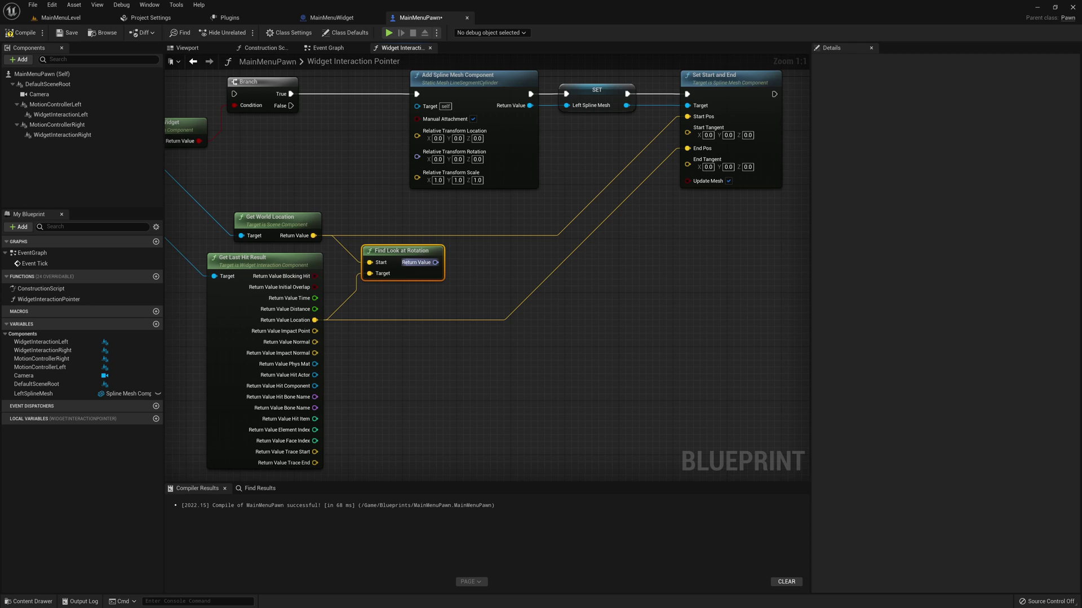
# Step: Get the look-at rotation's forward vector and wire it into Start Tangent
pyautogui.moveTo(435, 262); pyautogui.dragTo(455, 266)
pyautogui.write('forward vector')
pyautogui.press('Return')
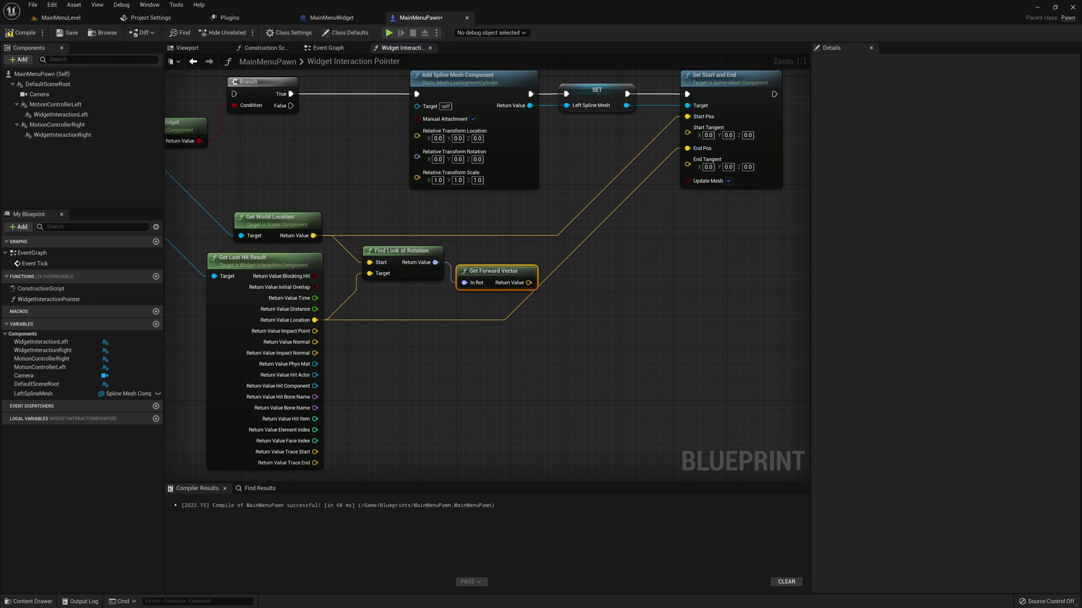
pyautogui.press('q')
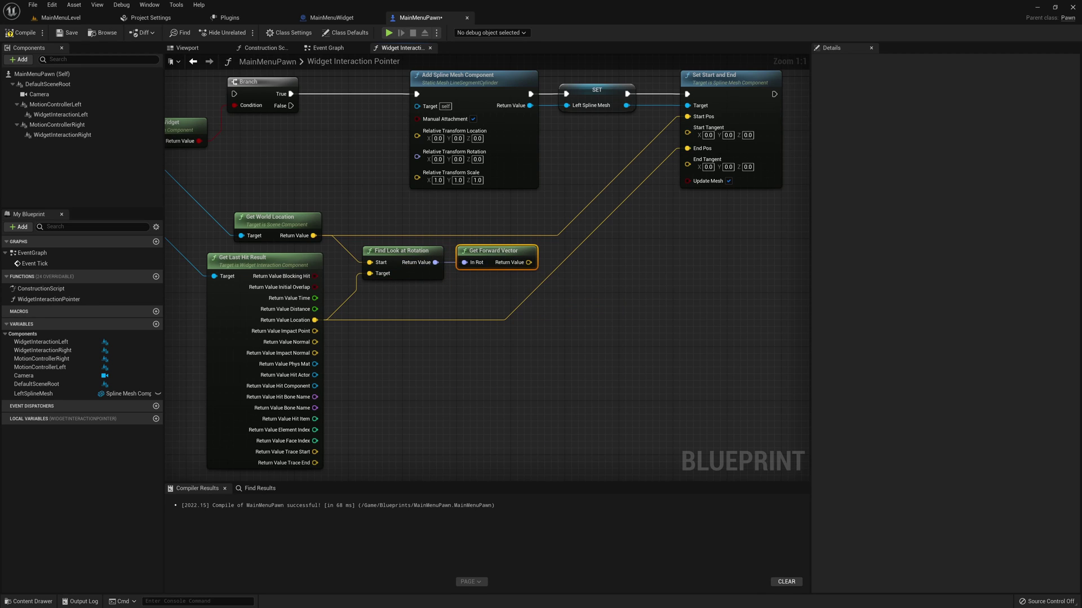
pyautogui.moveTo(528, 263); pyautogui.dragTo(688, 127)
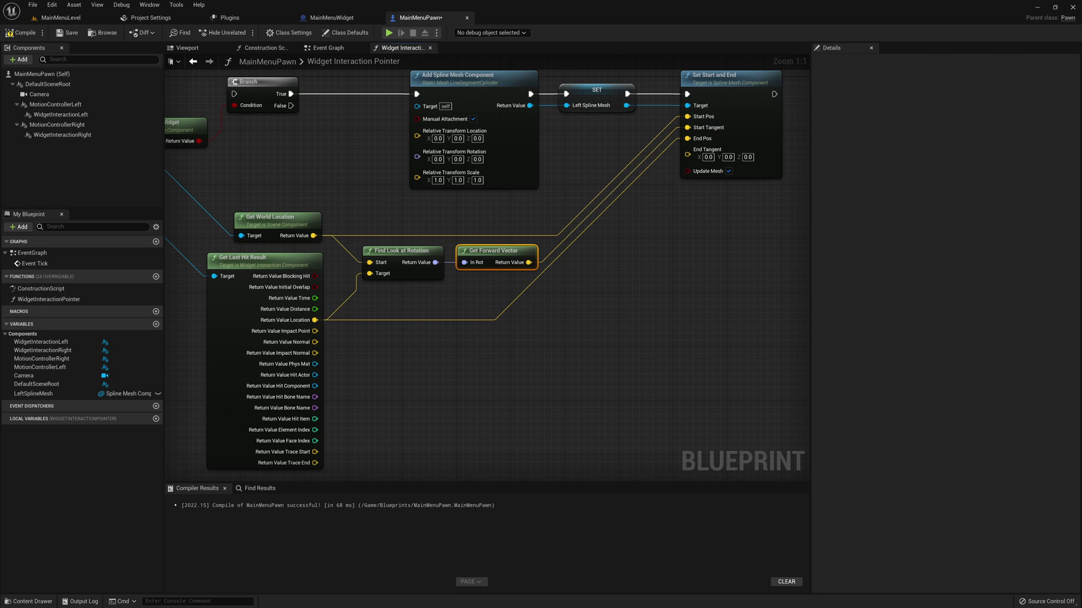
# Step: Multiply the forward vector by a -1.0 float-to-vector value and wire the result into End Tangent
pyautogui.moveTo(528, 262); pyautogui.dragTo(525, 275)
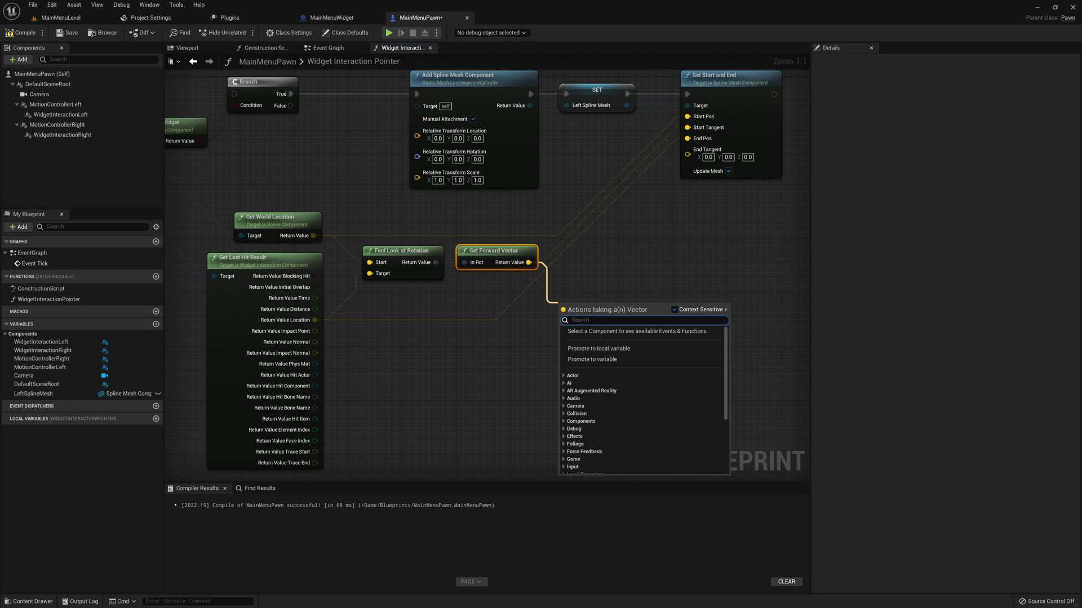
pyautogui.write('make array')
pyautogui.press('Return')
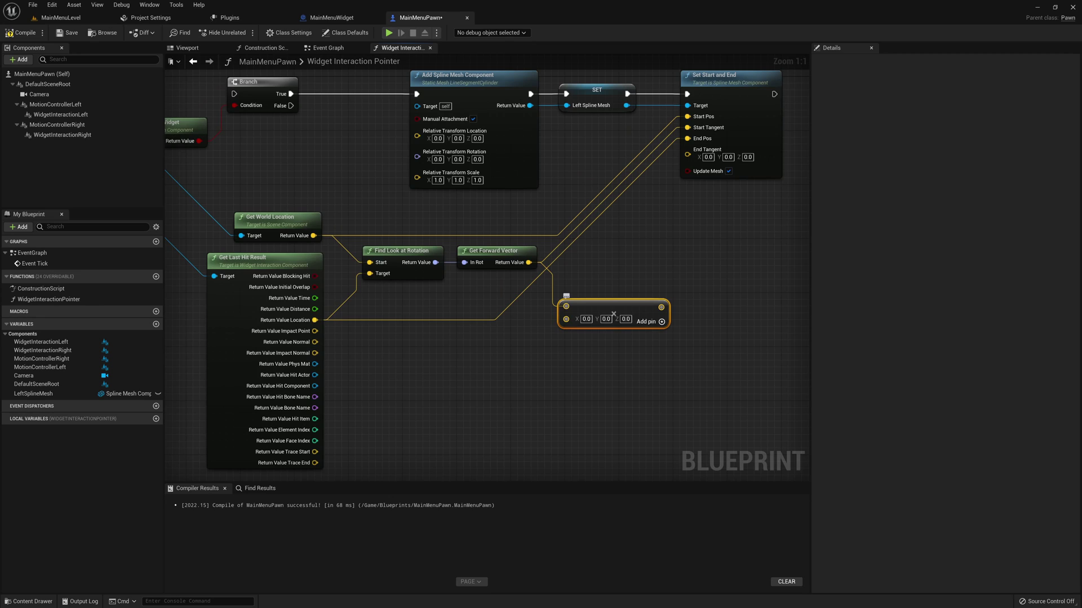
pyautogui.moveTo(566, 319); pyautogui.dragTo(511, 296)
pyautogui.write('float')
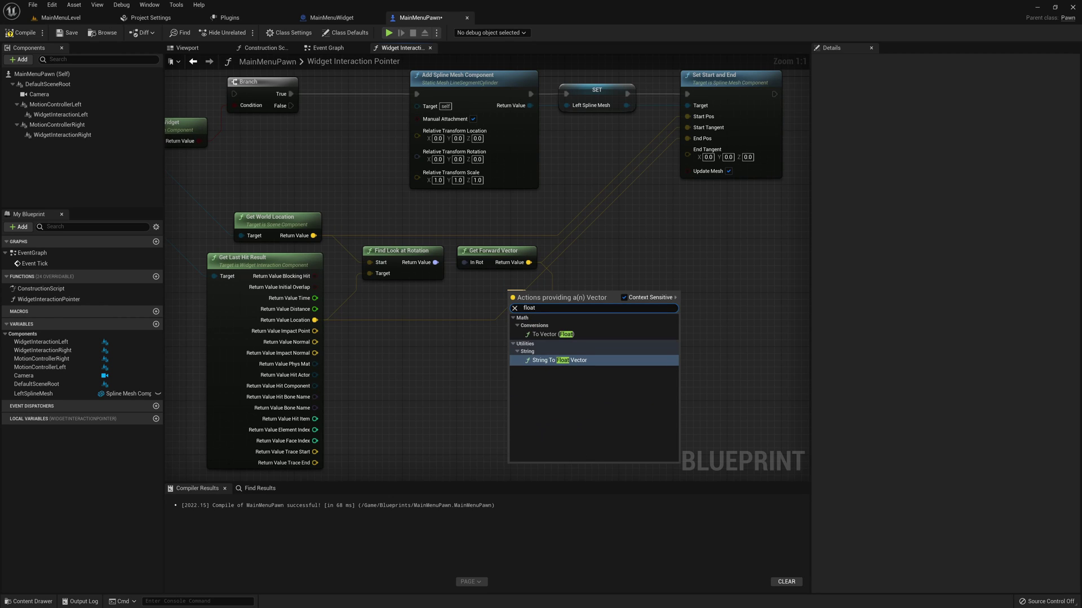
pyautogui.press('Up')
pyautogui.press('Return')
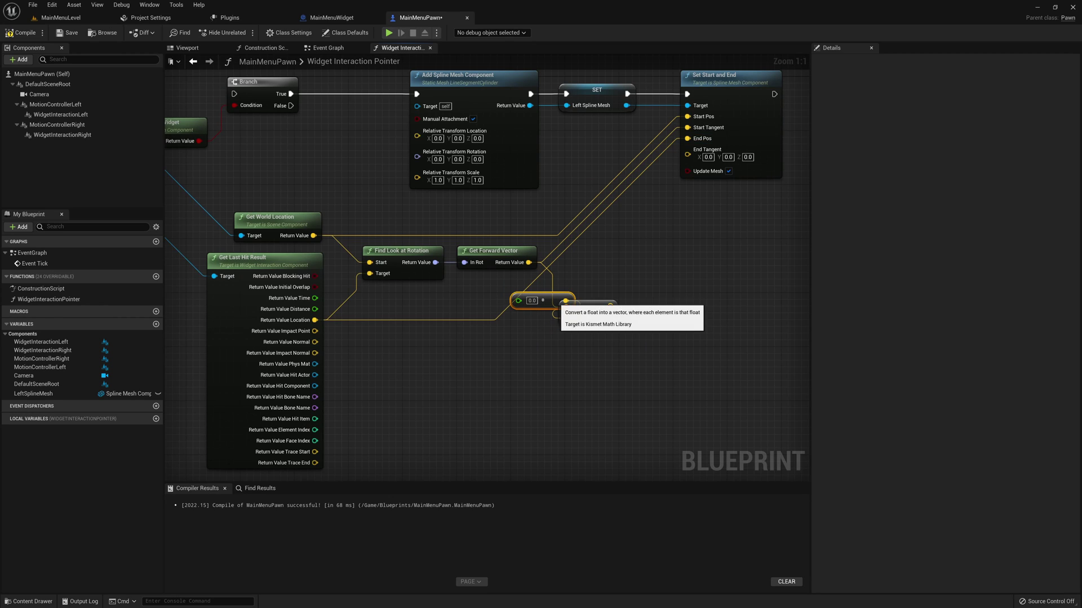
pyautogui.moveTo(530, 300); pyautogui.dragTo(490, 287)
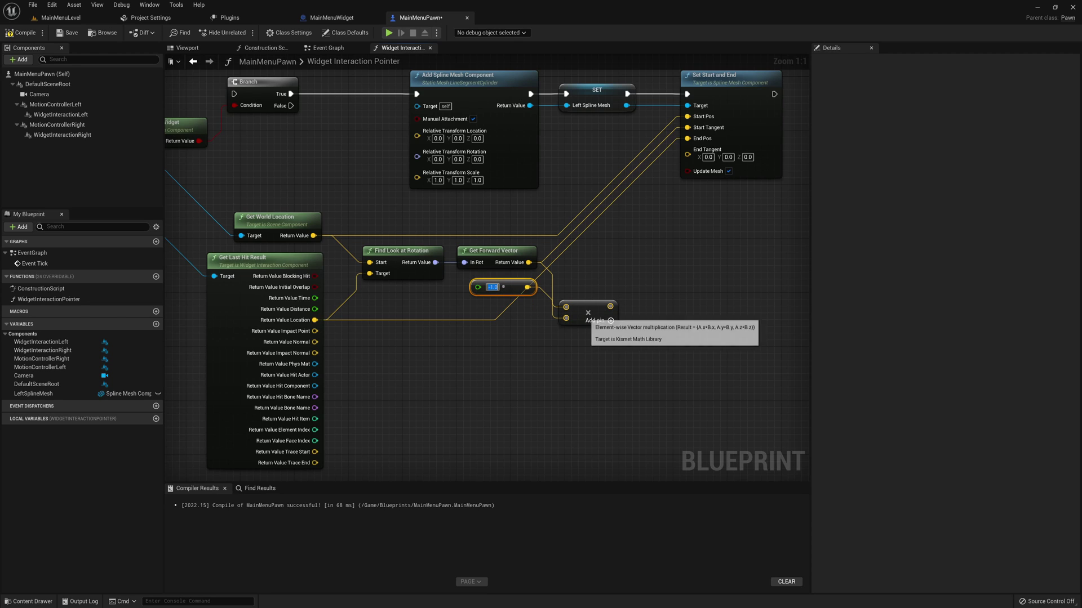
pyautogui.moveTo(610, 306)
pyautogui.mouseDown()
pyautogui.moveTo(717, 140)
pyautogui.moveTo(689, 150)
pyautogui.mouseUp()
pyautogui.moveTo(588, 312); pyautogui.dragTo(609, 286)
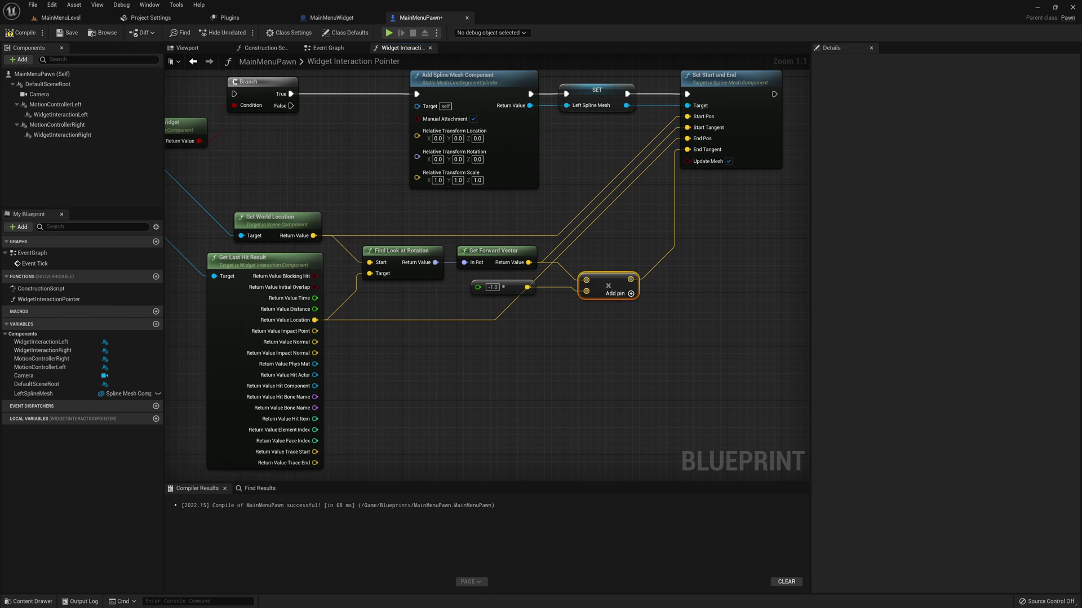
pyautogui.moveTo(711, 371); pyautogui.dragTo(703, 368, button='right')
# Step: Add a validated LeftSplineMesh getter, executed from Sequence Then 0
pyautogui.scroll(-2, 683, 383)
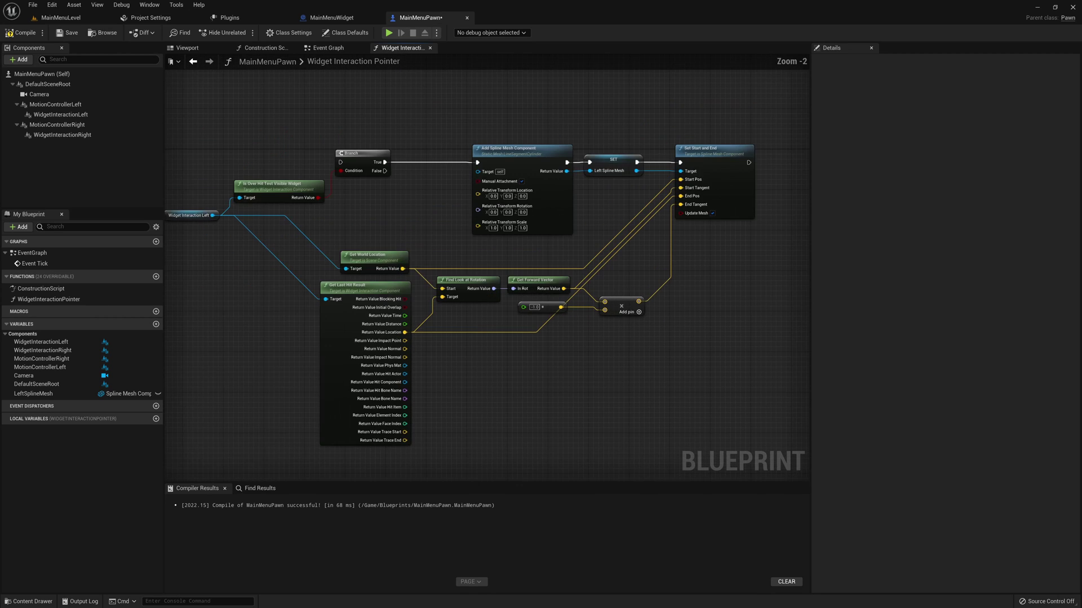
pyautogui.moveTo(652, 357)
pyautogui.mouseDown(button='right')
pyautogui.moveTo(442, 278)
pyautogui.moveTo(498, 285)
pyautogui.mouseUp(button='right')
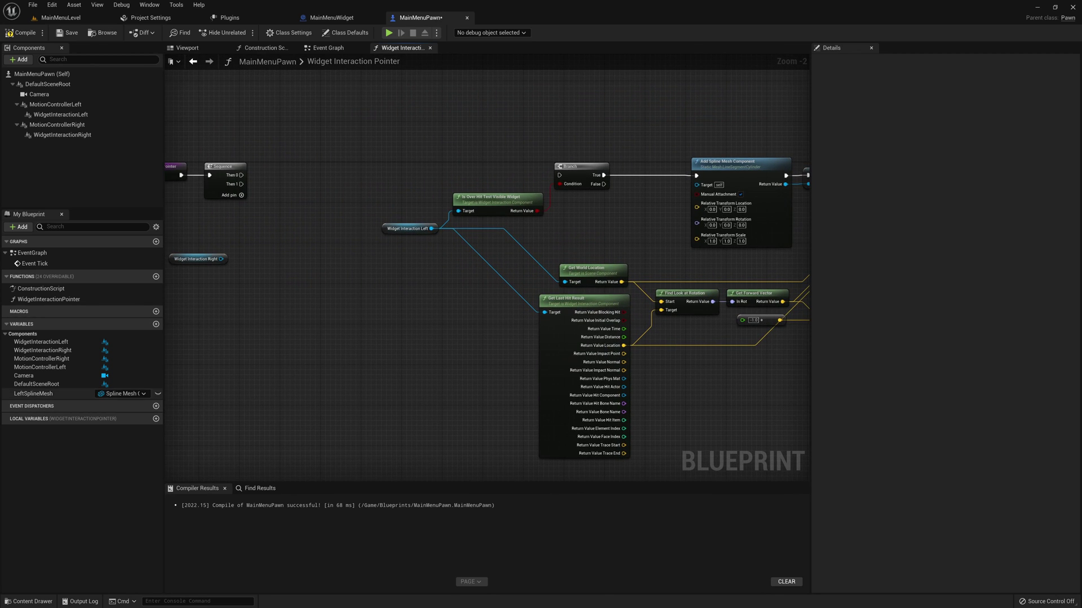
pyautogui.moveTo(34, 394); pyautogui.dragTo(280, 182)
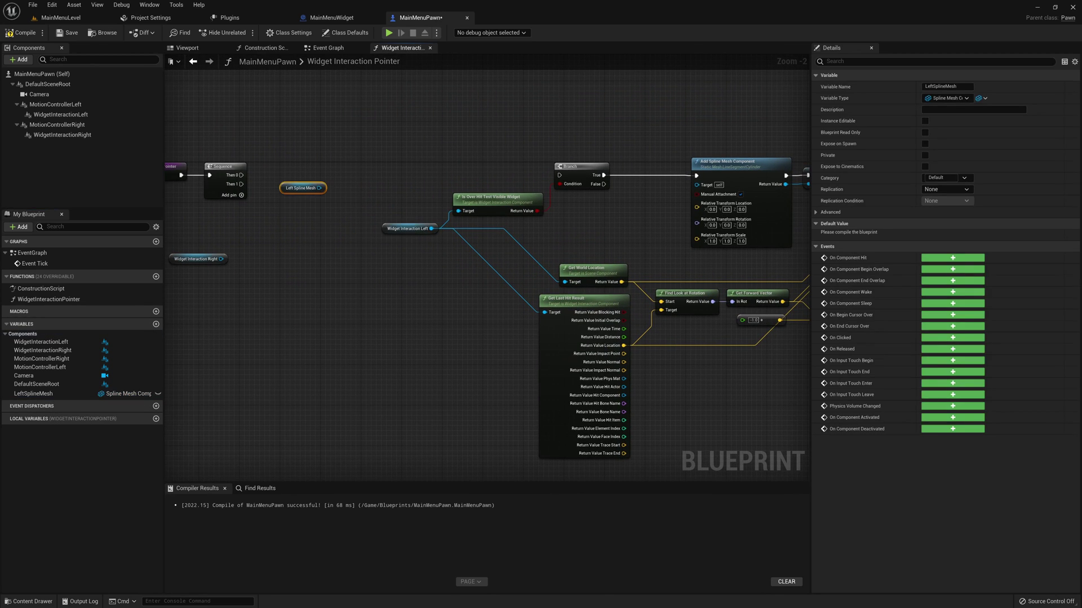
pyautogui.scroll(2, 395, 237)
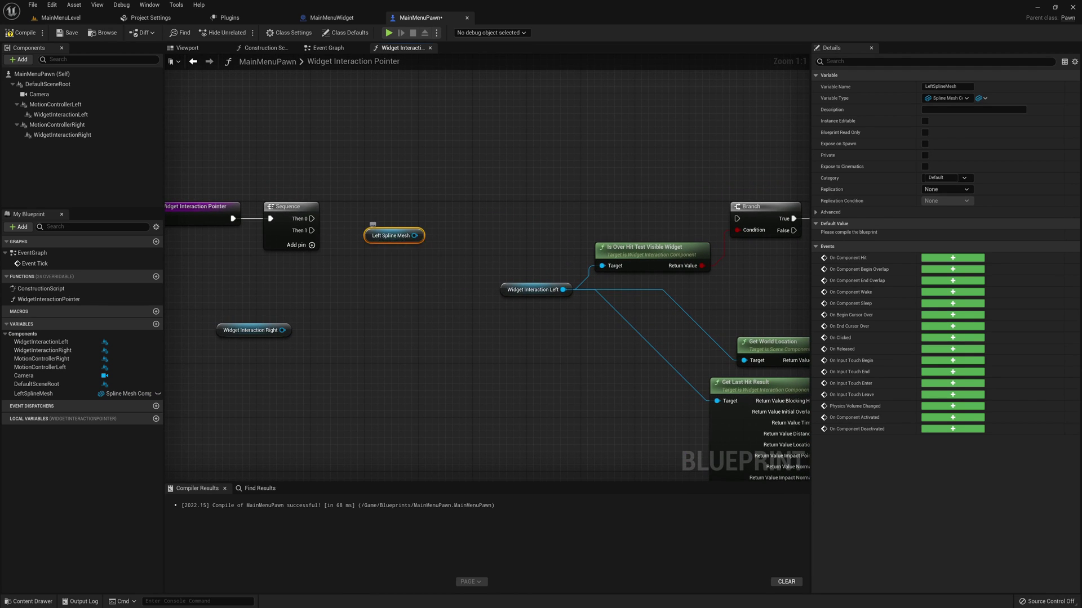
pyautogui.rightClick(366, 237)
pyautogui.click(417, 419)
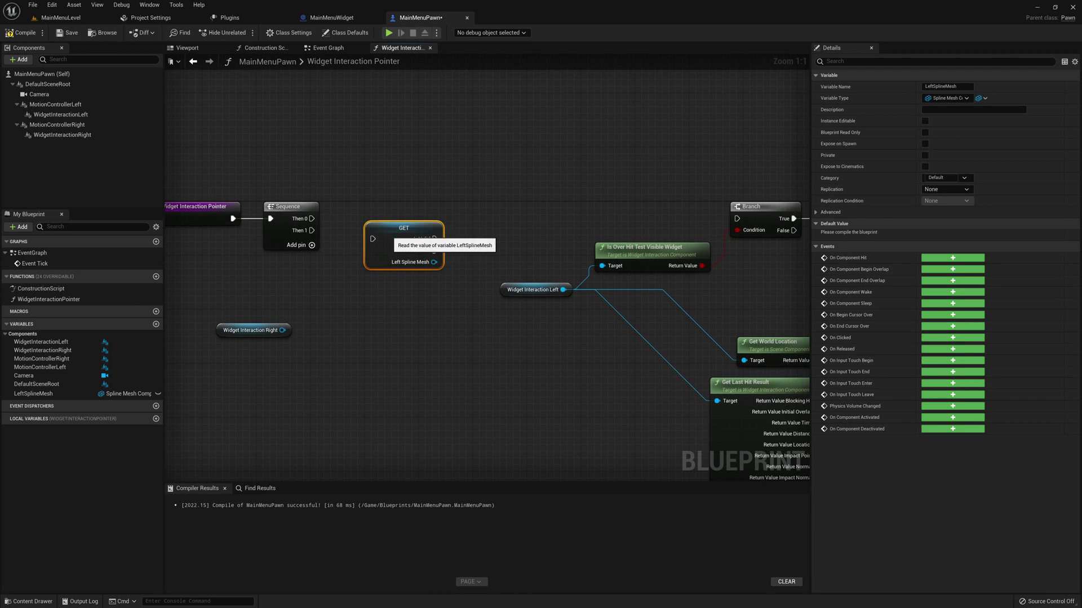
pyautogui.moveTo(404, 235); pyautogui.dragTo(410, 208)
pyautogui.moveTo(311, 220)
pyautogui.mouseDown()
pyautogui.moveTo(381, 219)
pyautogui.moveTo(456, 236)
pyautogui.mouseUp()
# Step: Destroy the component on Is Valid and route Is Not Valid to the Branch via a reroute
pyautogui.write('dews')
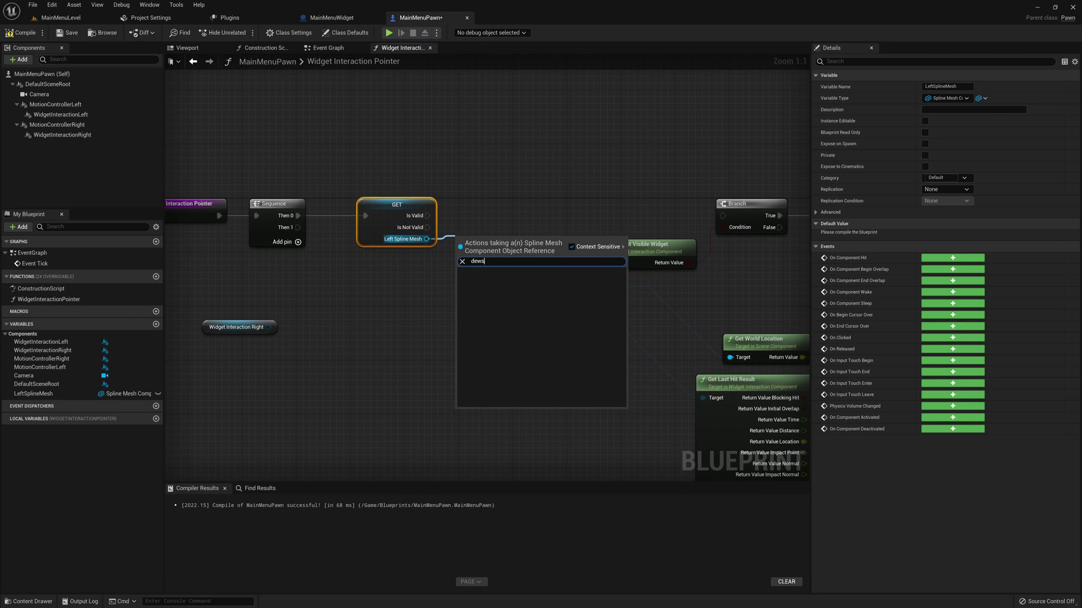
pyautogui.press('BackSpace')
pyautogui.press('BackSpace')
pyautogui.write('stroy')
pyautogui.press('Return')
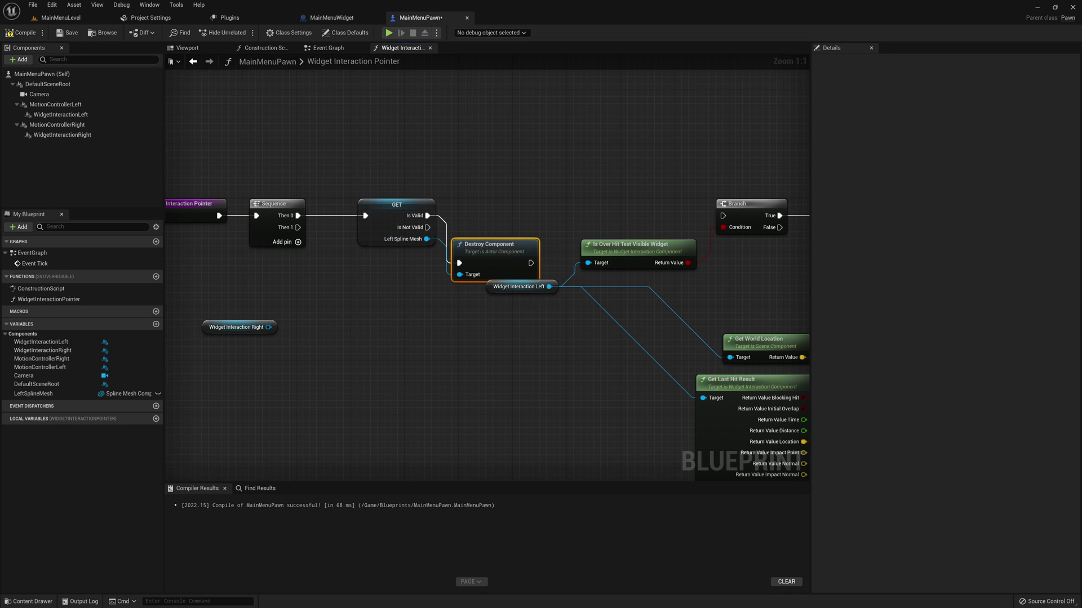
pyautogui.moveTo(496, 245)
pyautogui.mouseDown()
pyautogui.moveTo(503, 197)
pyautogui.moveTo(749, 221)
pyautogui.moveTo(724, 216)
pyautogui.mouseUp()
pyautogui.moveTo(428, 227); pyautogui.dragTo(723, 216)
pyautogui.doubleClick(603, 229)
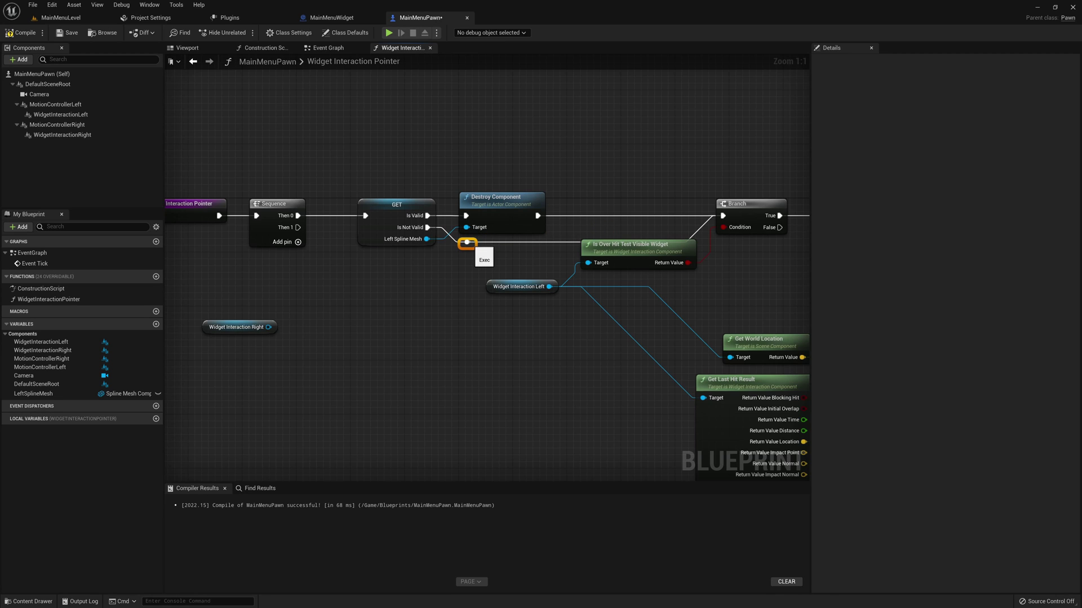
pyautogui.moveTo(467, 243); pyautogui.dragTo(413, 231, button='right')
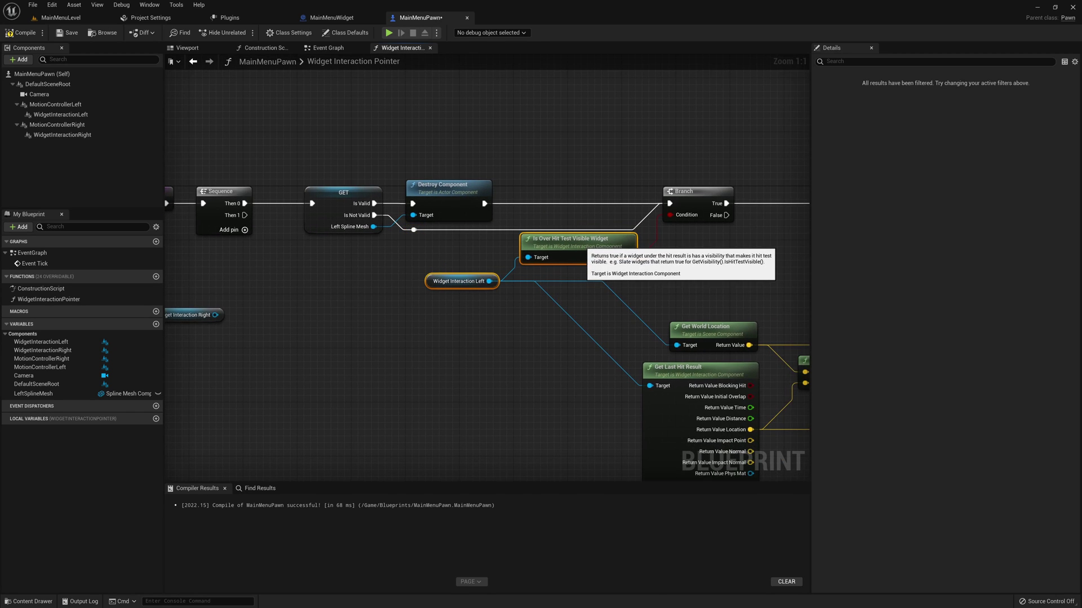
pyautogui.scroll(-5, 460, 339)
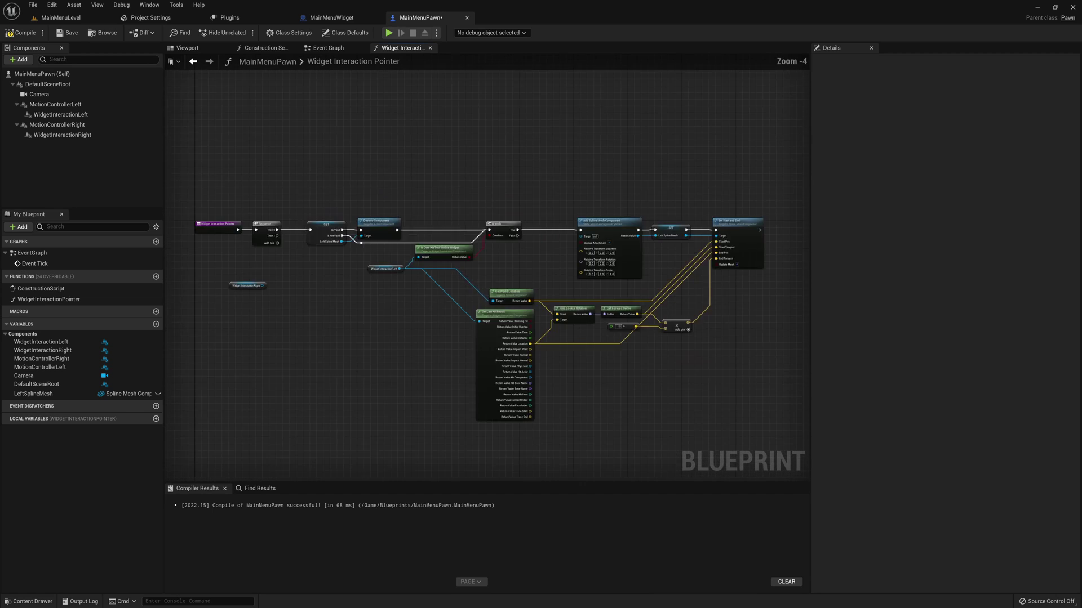
# Step: Compile and save the MainMenuPawn blueprint
pyautogui.scroll(1, 460, 339)
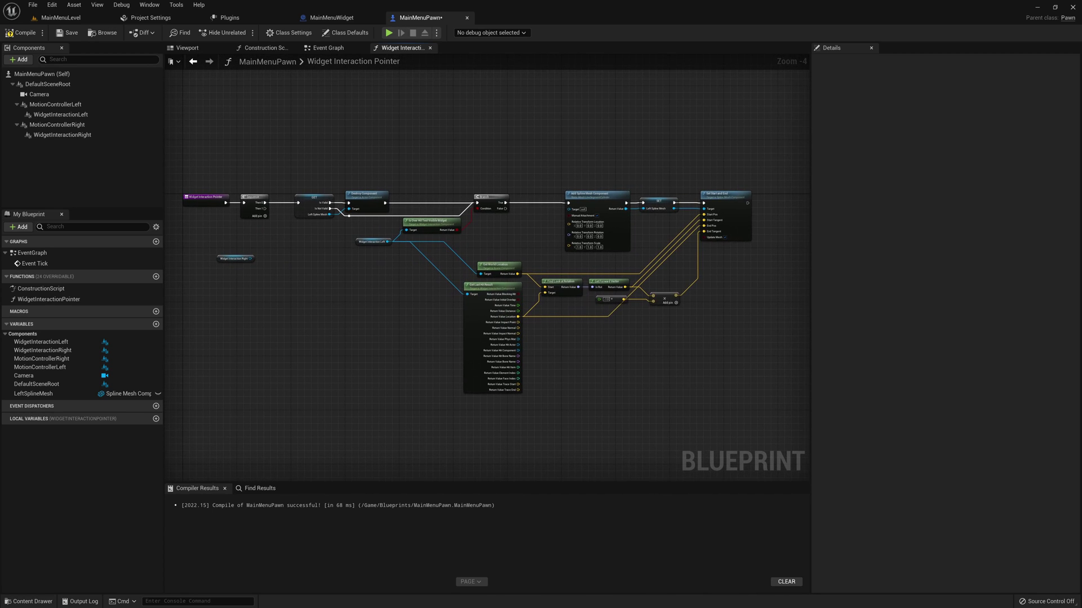
pyautogui.press('F7')
pyautogui.hotkey('ctrl', 's')
# Step: Copy the left pointer node chain and paste a duplicate below the original
pyautogui.moveTo(341, 416); pyautogui.dragTo(352, 400, button='right')
pyautogui.moveTo(371, 302); pyautogui.dragTo(380, 304, button='right')
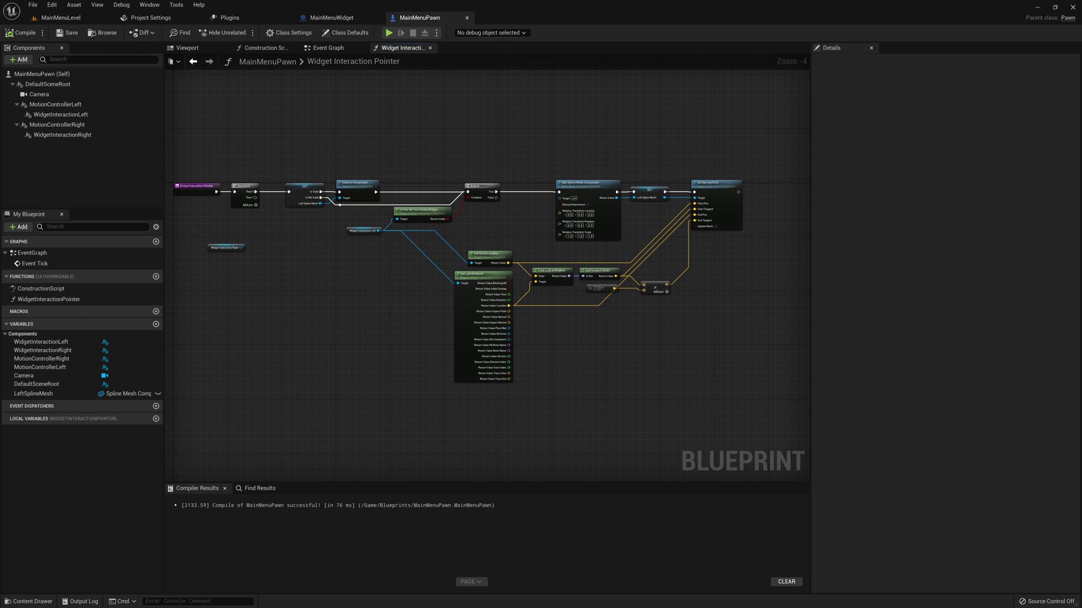
pyautogui.moveTo(225, 247); pyautogui.dragTo(233, 420)
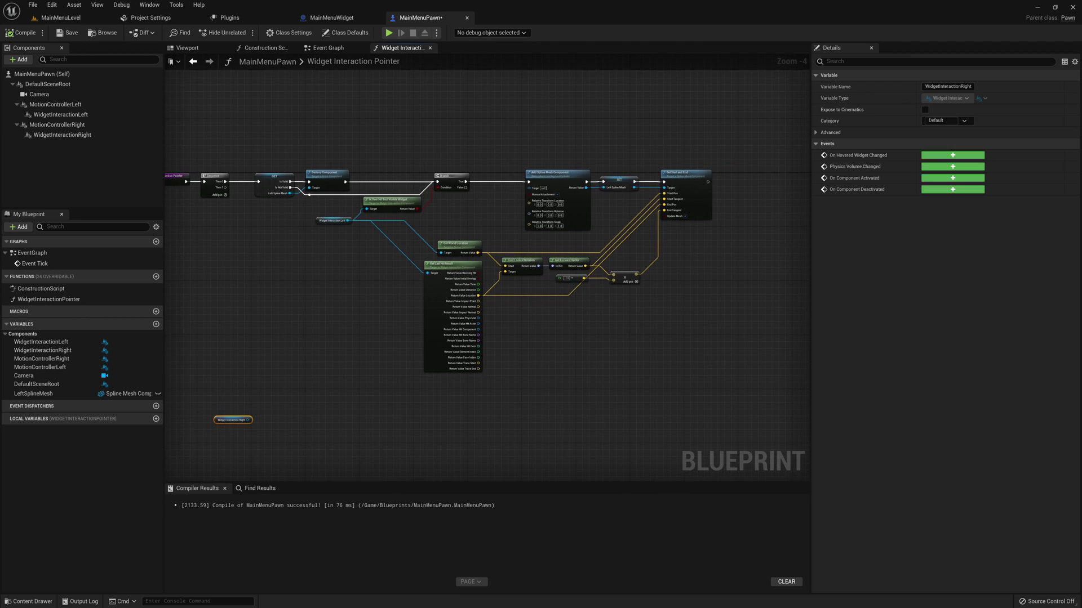
pyautogui.moveTo(447, 200); pyautogui.dragTo(423, 186, button='right')
pyautogui.moveTo(408, 397); pyautogui.dragTo(565, 276)
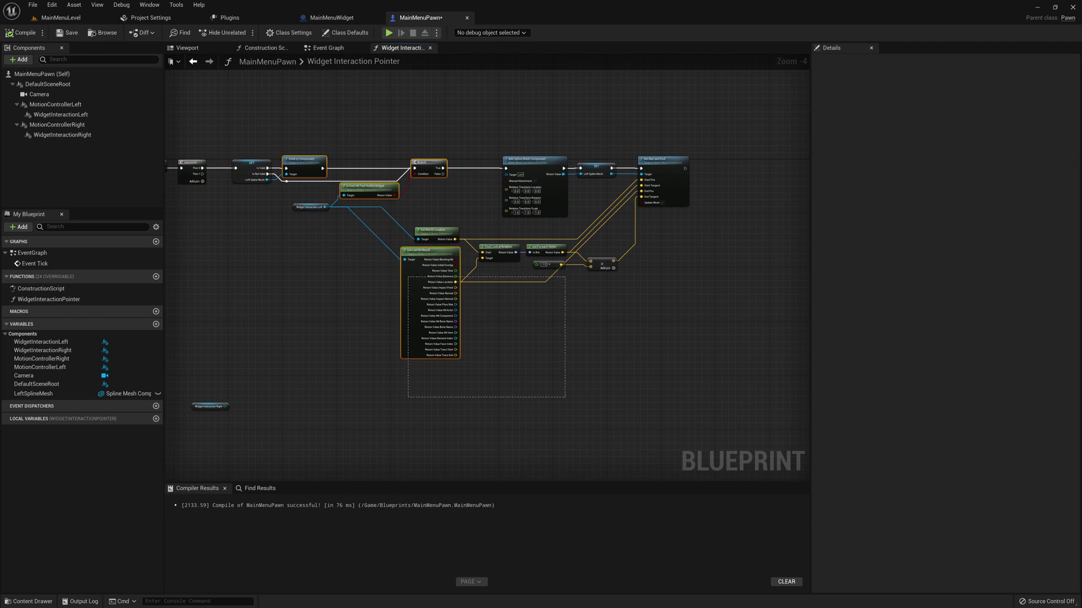
pyautogui.moveTo(503, 107); pyautogui.dragTo(555, 169)
pyautogui.moveTo(395, 338); pyautogui.dragTo(450, 185, button='right')
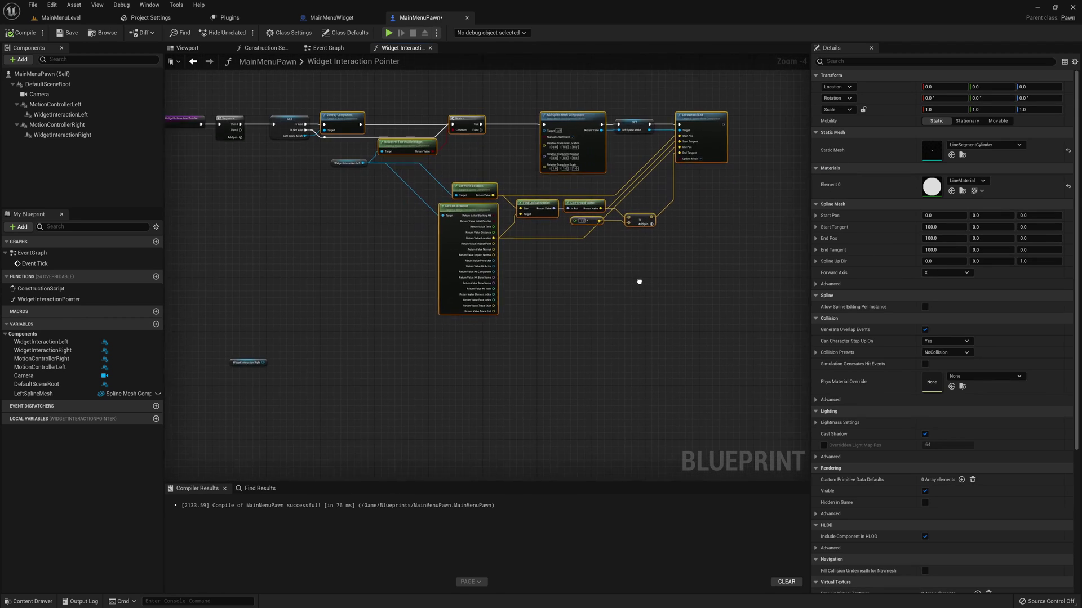
pyautogui.hotkey('ctrl', 'c')
pyautogui.hotkey('ctrl', 'v')
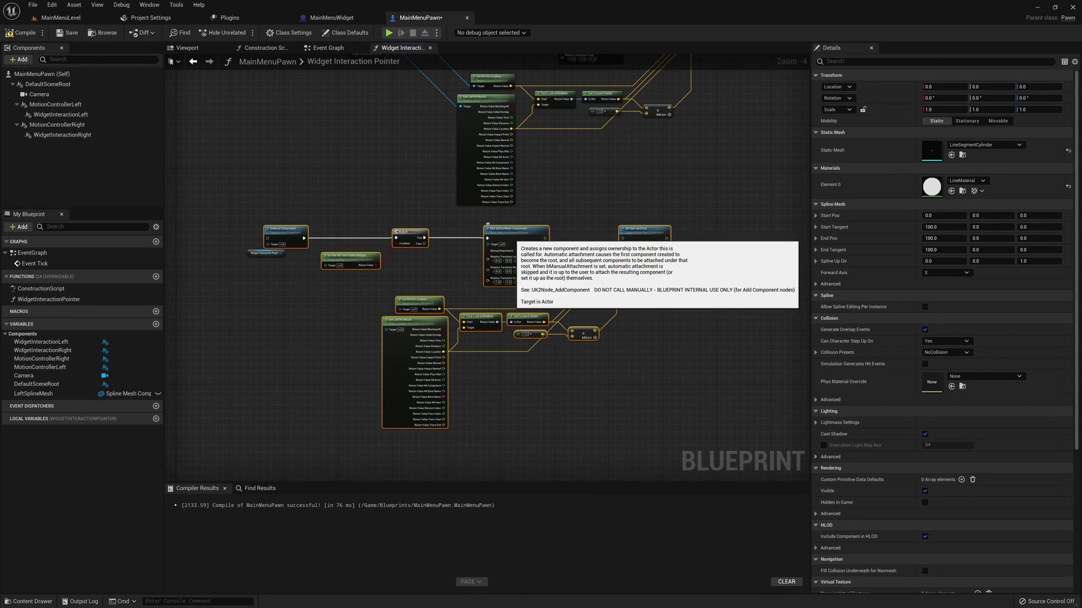
pyautogui.moveTo(333, 201)
pyautogui.mouseDown(button='right')
pyautogui.moveTo(403, 294)
pyautogui.moveTo(379, 265)
pyautogui.mouseUp(button='right')
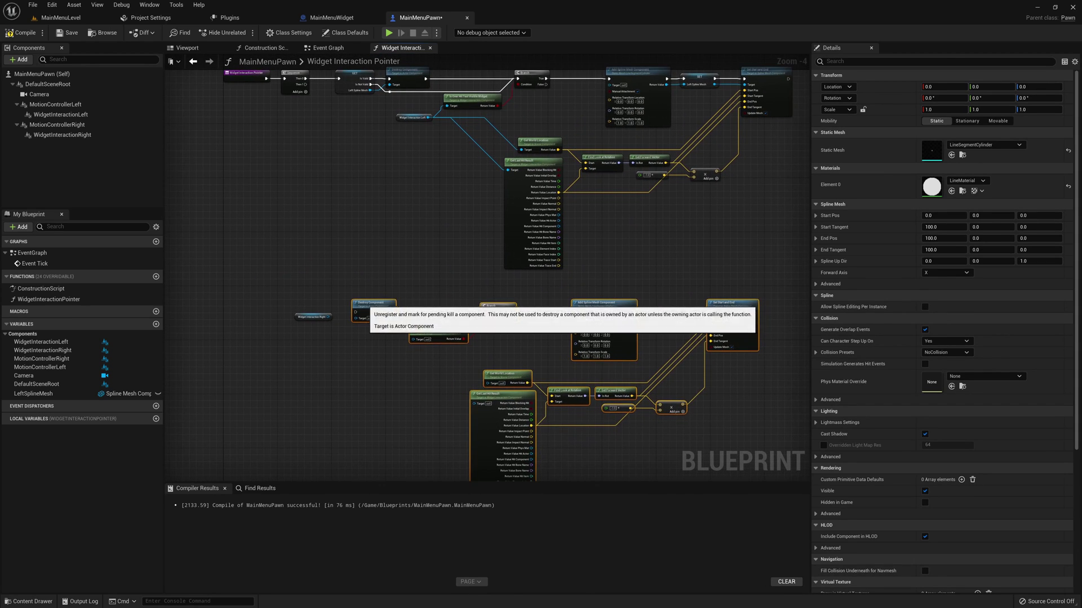
pyautogui.click(360, 293)
# Step: Connect Widget Interaction Right to the hit-test, Get World Location and Get Last Hit Result targets
pyautogui.scroll(2, 326, 385)
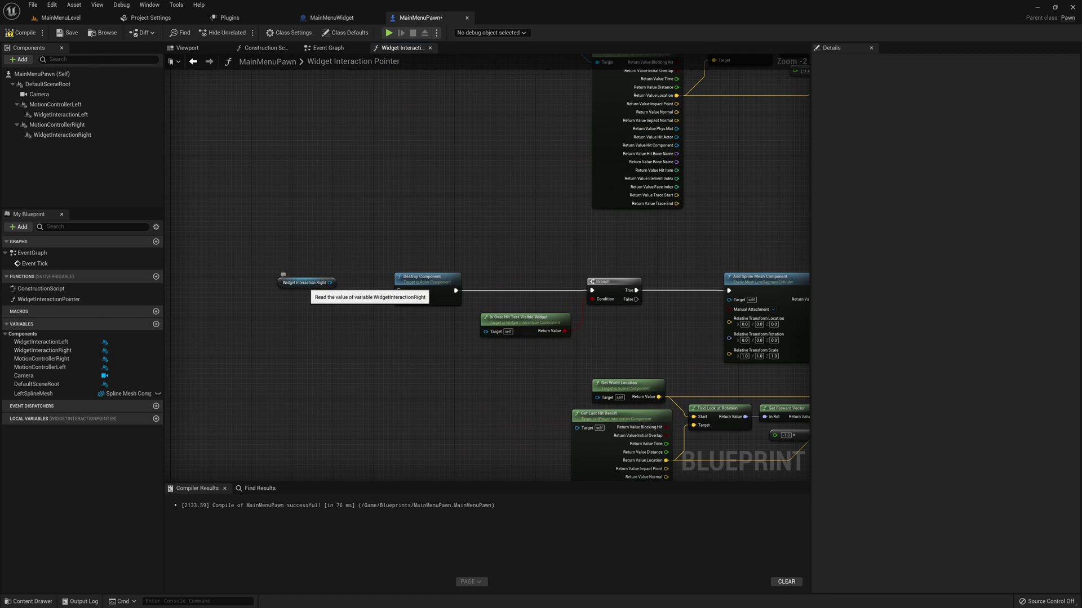
pyautogui.moveTo(326, 282); pyautogui.dragTo(426, 353)
pyautogui.moveTo(431, 354); pyautogui.dragTo(380, 337, button='right')
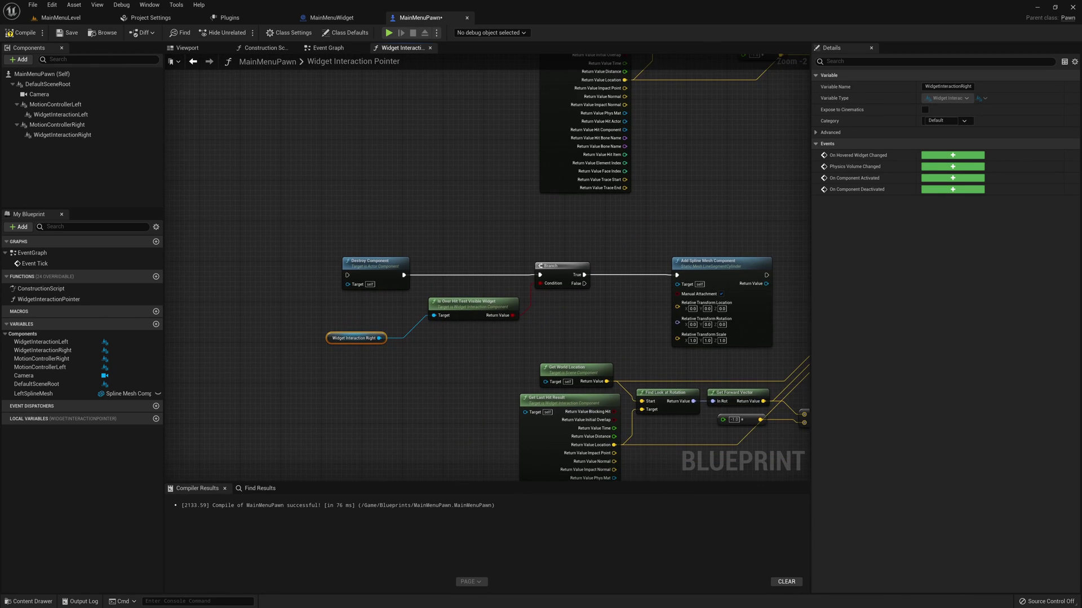
pyautogui.moveTo(379, 338)
pyautogui.mouseDown()
pyautogui.moveTo(545, 382)
pyautogui.moveTo(434, 315)
pyautogui.mouseUp()
pyautogui.moveTo(379, 338); pyautogui.dragTo(523, 412)
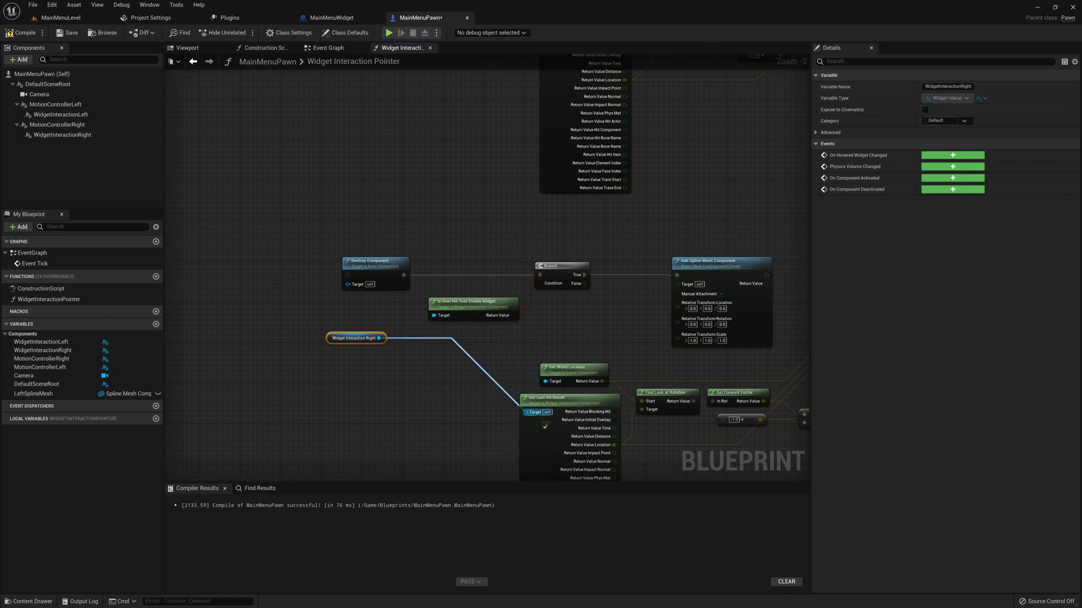
pyautogui.moveTo(432, 366); pyautogui.dragTo(211, 363, button='right')
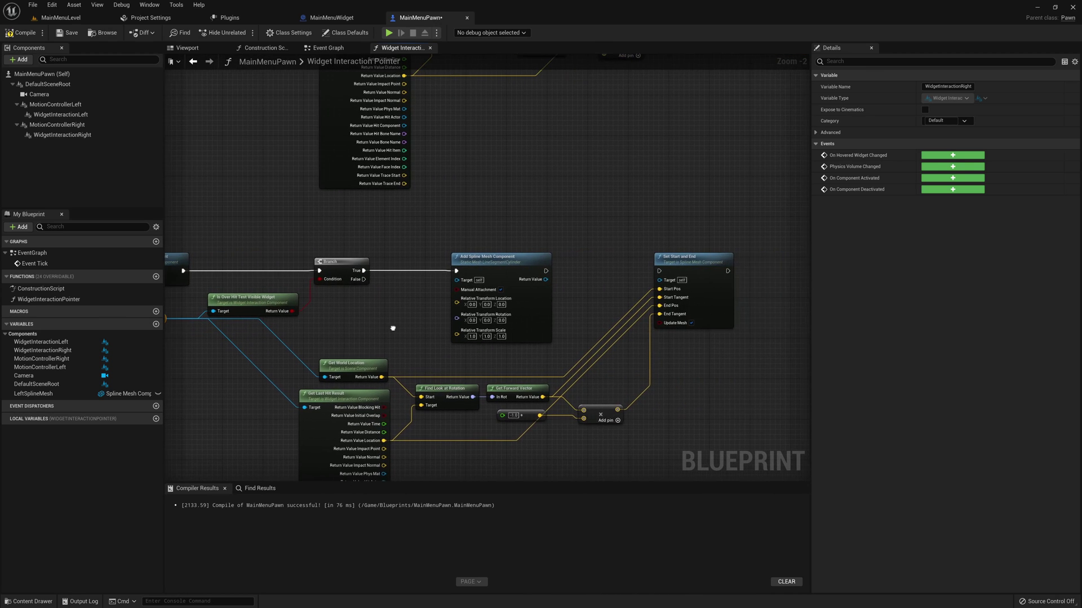
# Step: Promote the duplicated Add Spline Mesh Return Value to a variable named RightSplineMesh
pyautogui.moveTo(545, 279); pyautogui.dragTo(563, 281)
pyautogui.click(540, 345)
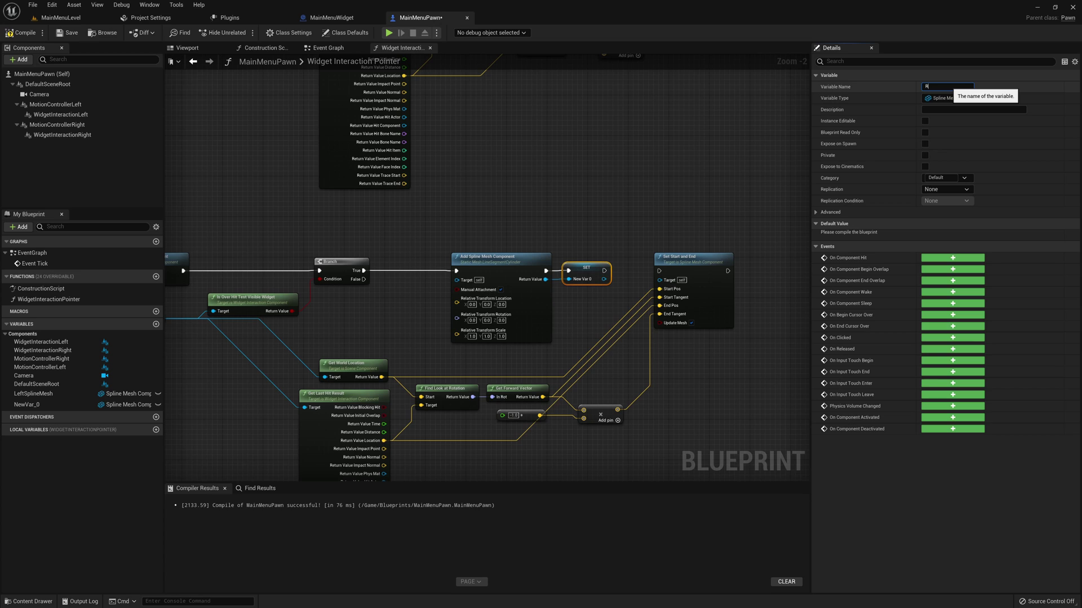
pyautogui.write('ightSplineMes')
pyautogui.press('Return')
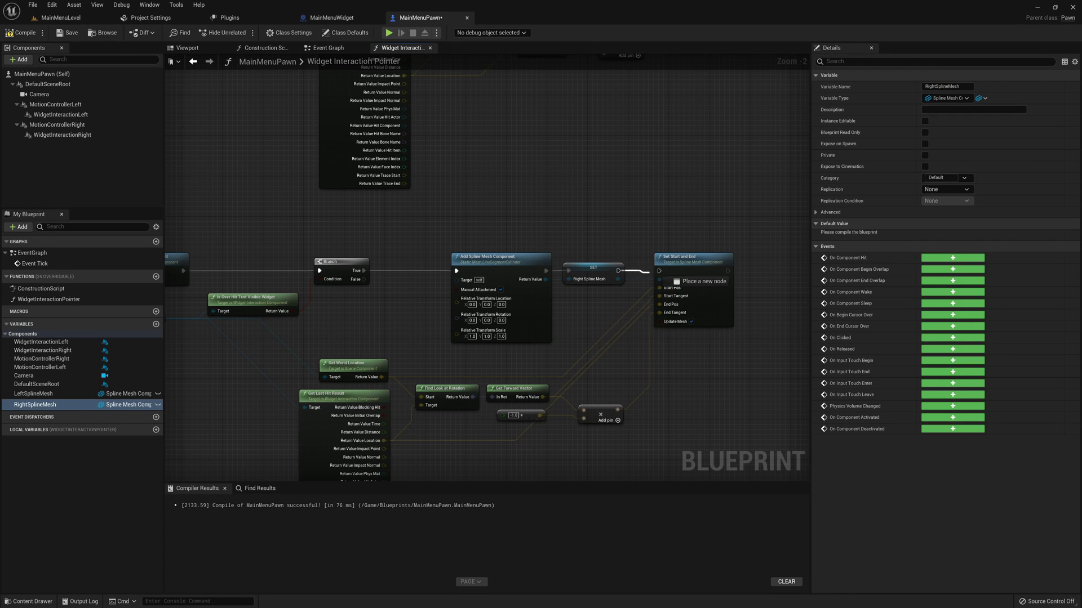
# Step: Add a validated RightSplineMesh getter: Is Valid to Destroy Component, Is Not Valid rerouted onward
pyautogui.moveTo(429, 225); pyautogui.dragTo(620, 226, button='right')
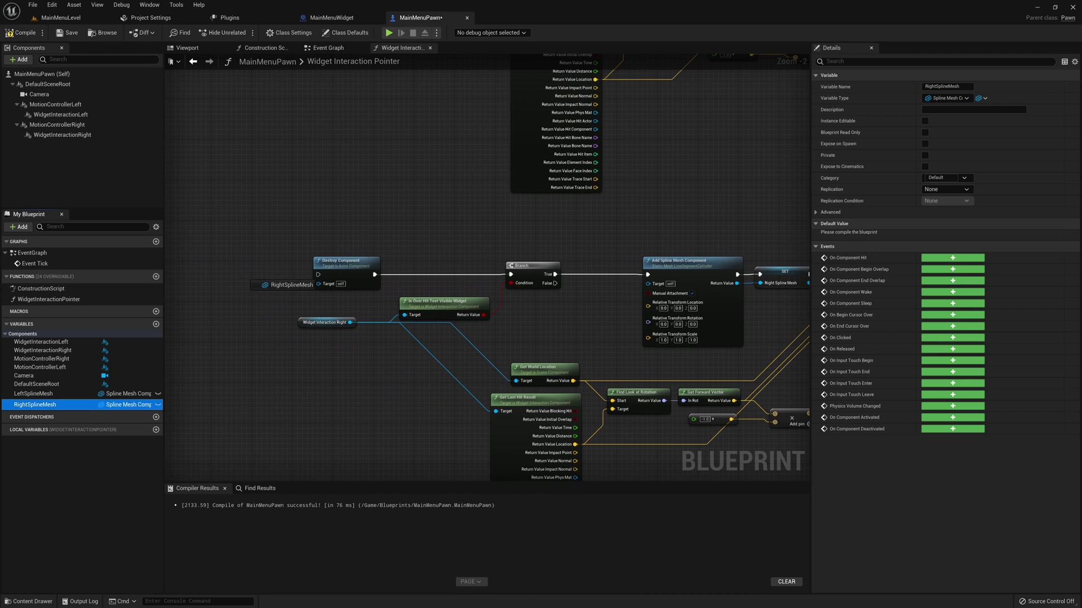
pyautogui.moveTo(35, 404); pyautogui.dragTo(251, 278)
pyautogui.click(276, 292)
pyautogui.rightClick(288, 282)
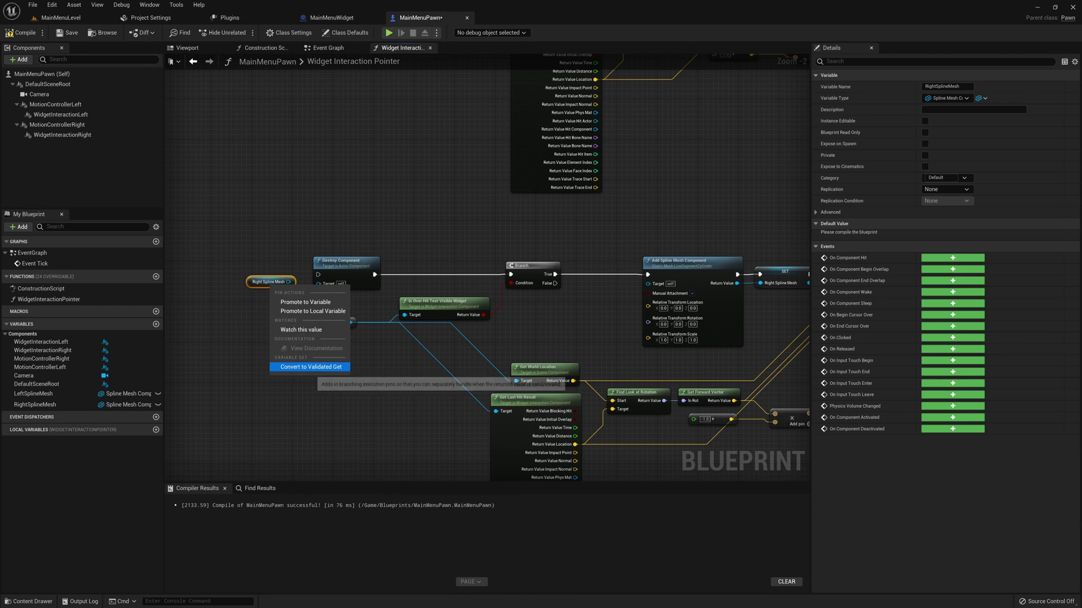
pyautogui.click(311, 366)
pyautogui.moveTo(293, 279); pyautogui.dragTo(511, 274)
pyautogui.moveTo(510, 275); pyautogui.dragTo(536, 287, button='right')
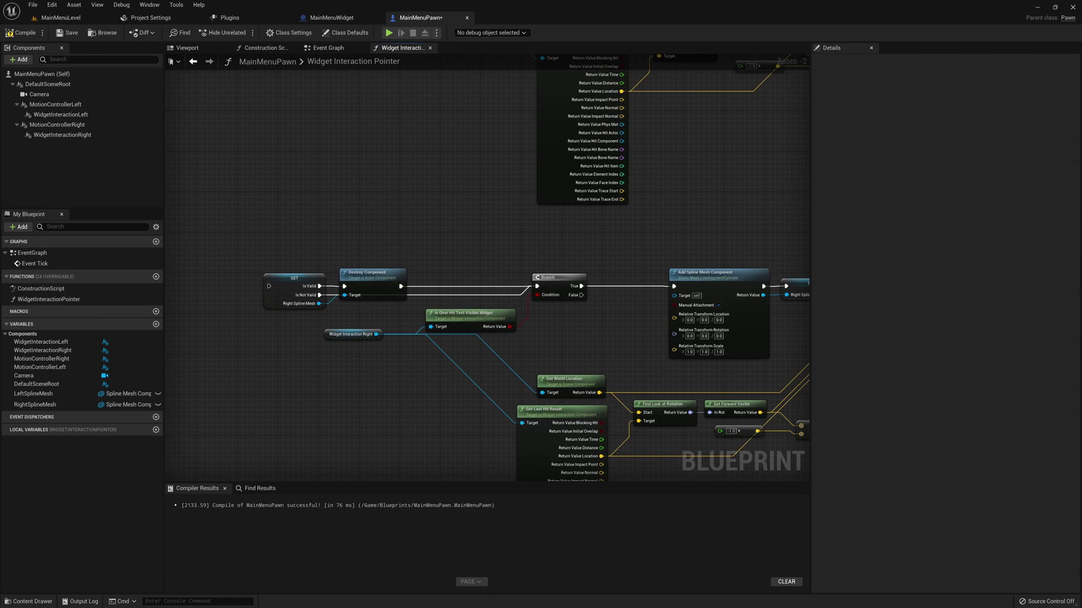
pyautogui.doubleClick(446, 296)
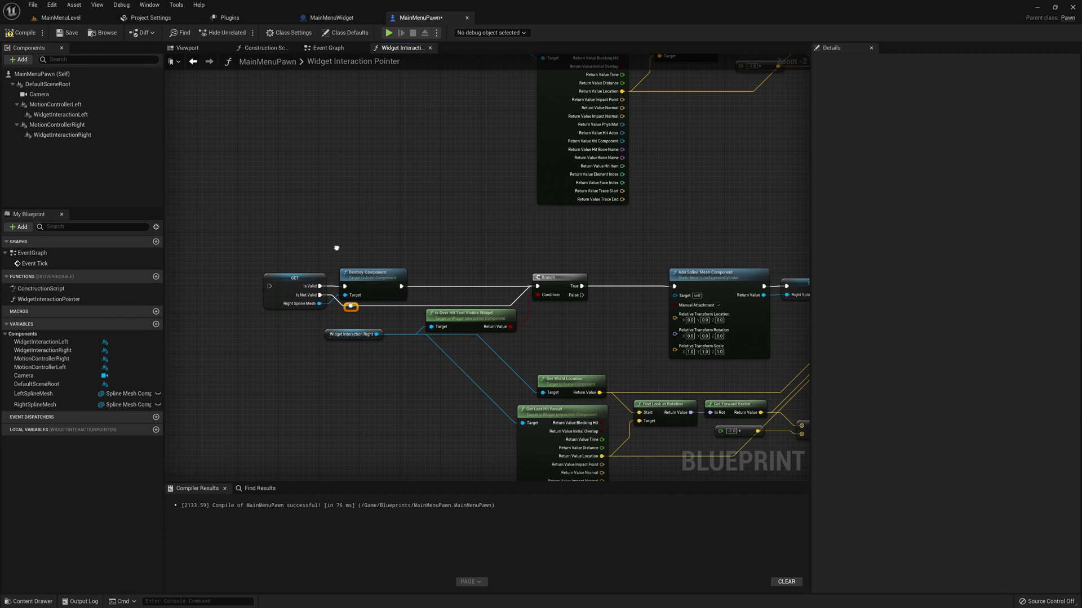
# Step: Run the right chain from Sequence Then 1, compile, and switch to the Event Graph
pyautogui.scroll(-2, 338, 248)
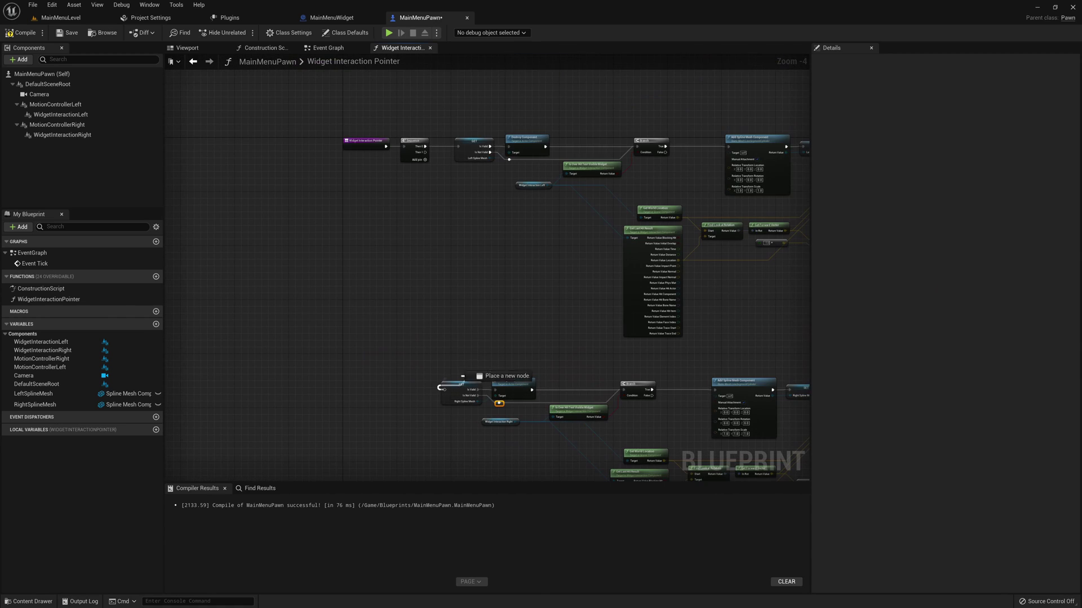
pyautogui.moveTo(445, 389); pyautogui.dragTo(425, 152)
pyautogui.moveTo(507, 282)
pyautogui.mouseDown(button='right')
pyautogui.moveTo(476, 251)
pyautogui.moveTo(510, 308)
pyautogui.moveTo(405, 250)
pyautogui.mouseUp(button='right')
pyautogui.click(21, 33)
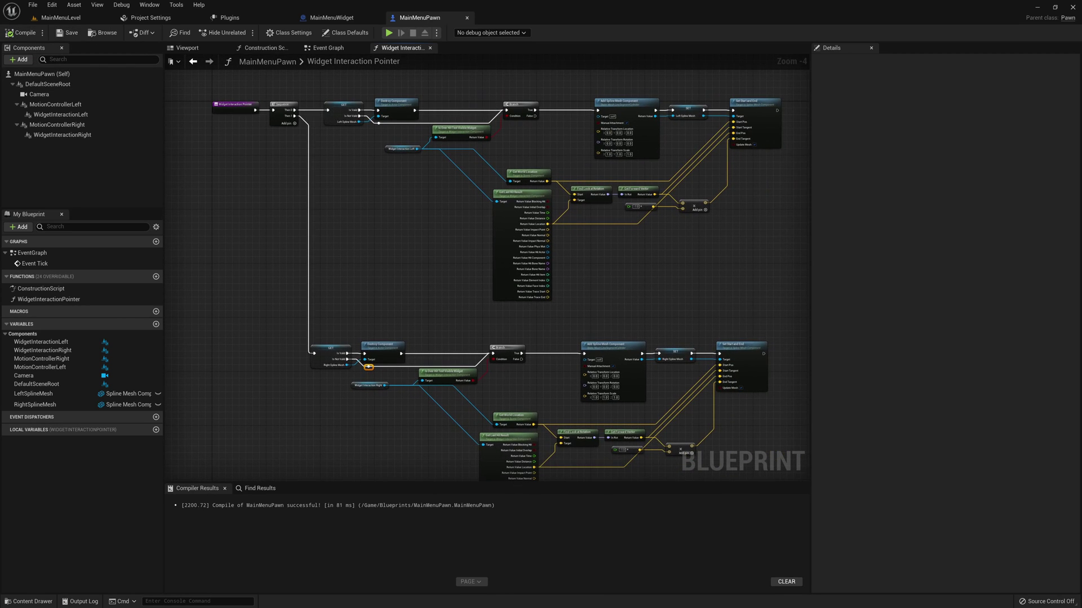
pyautogui.click(328, 48)
pyautogui.moveTo(518, 278); pyautogui.dragTo(450, 285, button='right')
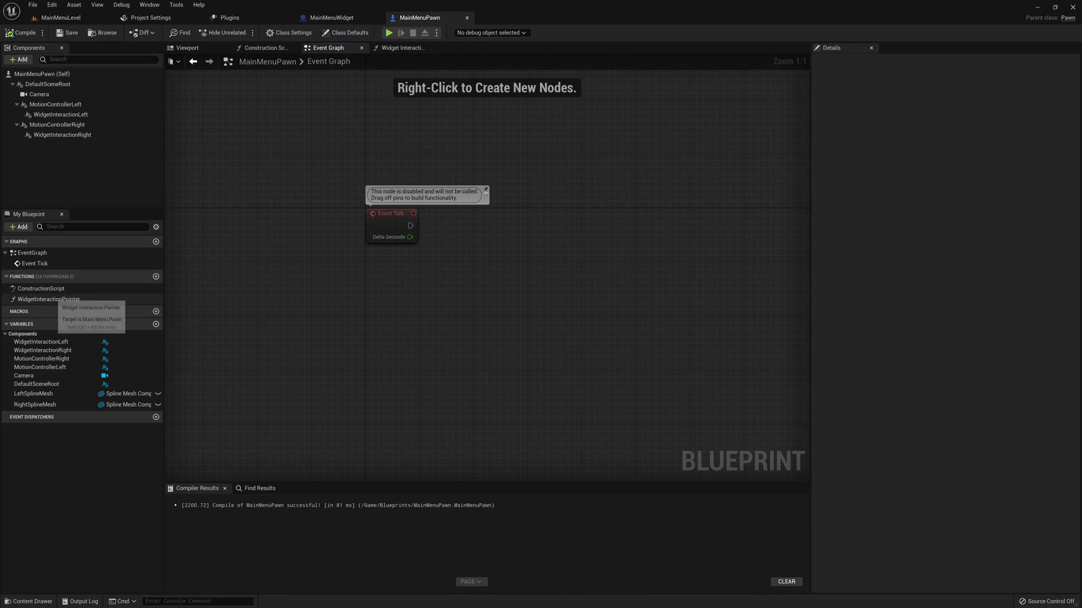
# Step: Call the WidgetInteractionPointer function from Event Tick and compile
pyautogui.moveTo(48, 299)
pyautogui.mouseDown()
pyautogui.moveTo(440, 235)
pyautogui.moveTo(472, 208)
pyautogui.moveTo(445, 232)
pyautogui.mouseUp()
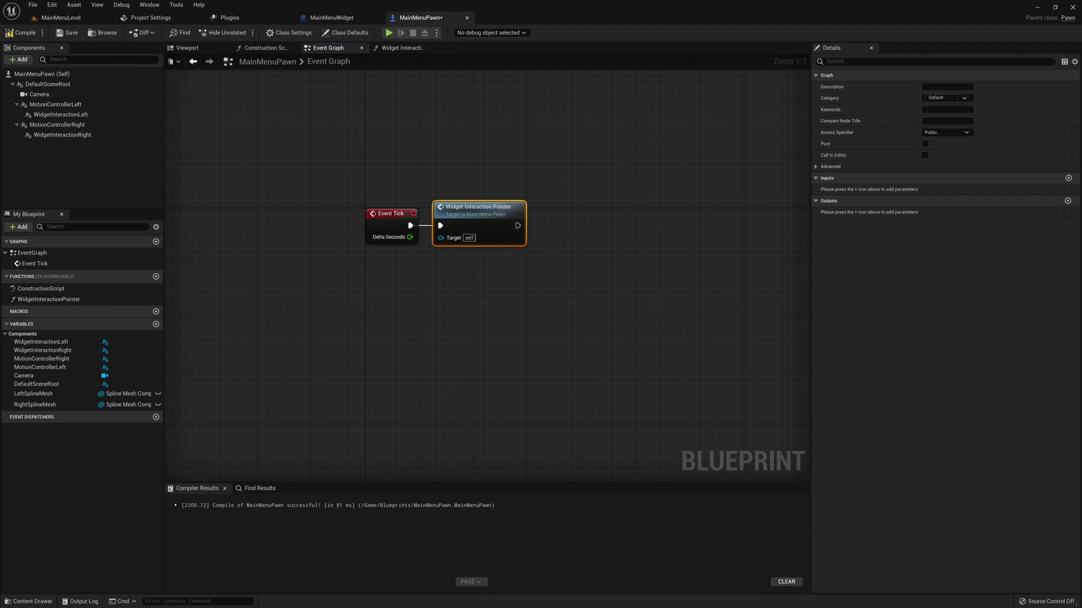
pyautogui.moveTo(451, 282); pyautogui.dragTo(443, 257, button='right')
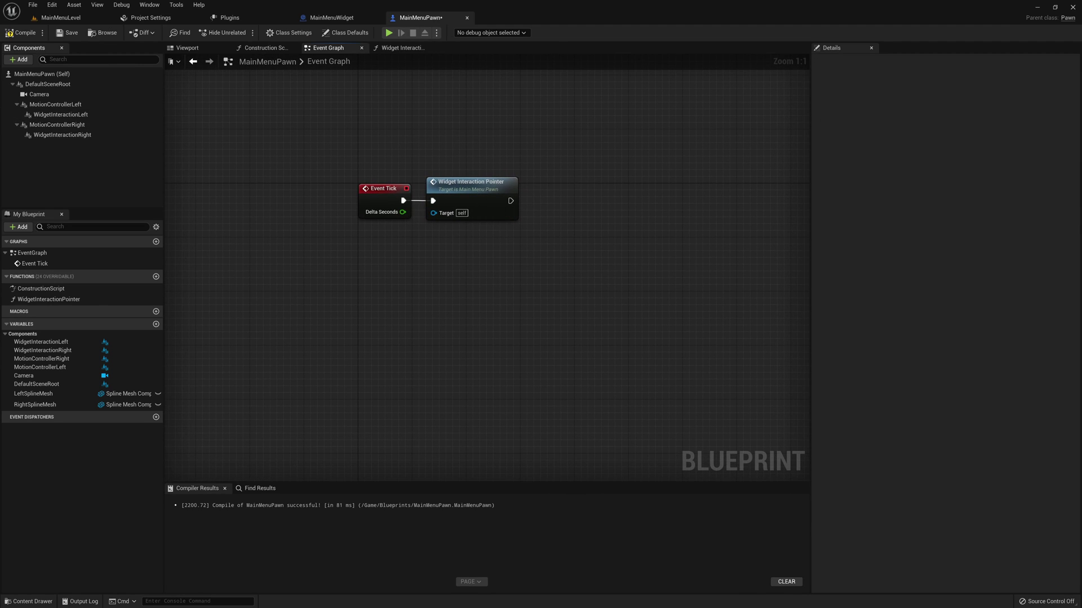
pyautogui.click(21, 33)
pyautogui.moveTo(348, 293)
pyautogui.mouseDown(button='right')
pyautogui.moveTo(346, 250)
pyautogui.moveTo(360, 226)
pyautogui.mouseUp(button='right')
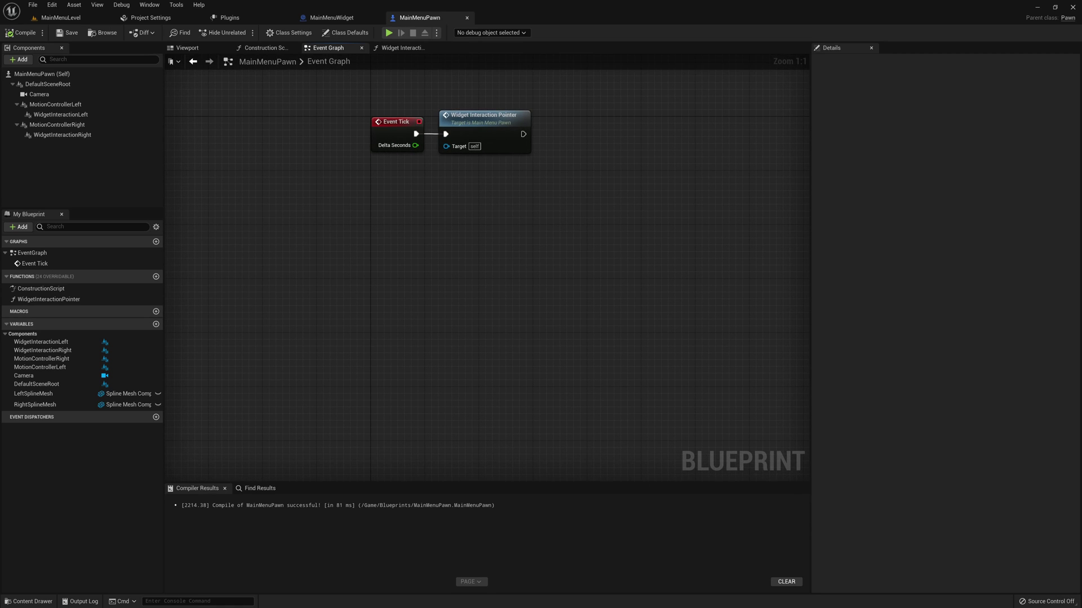
# Step: Add InputAction TriggerLeft and InputAction TriggerRight events to the Event Graph
pyautogui.rightClick(404, 309)
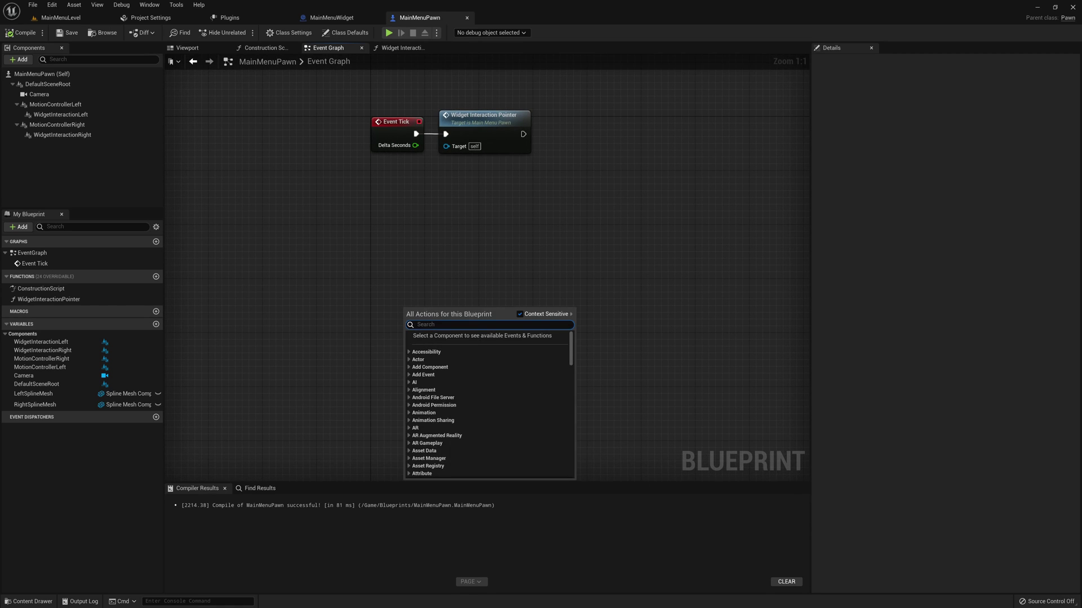
pyautogui.write('trigger')
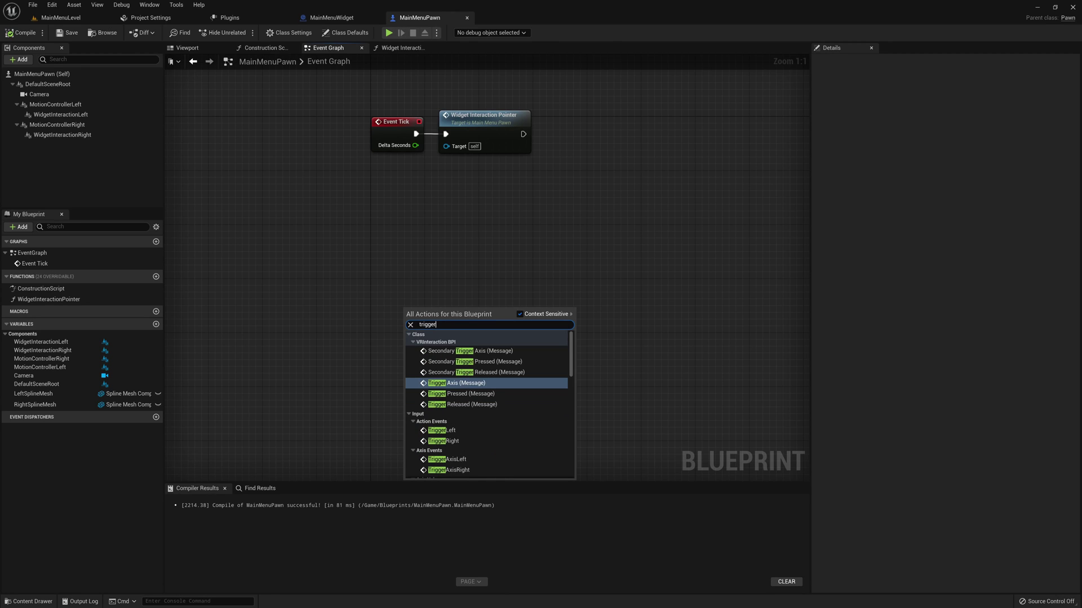
pyautogui.click(442, 430)
pyautogui.moveTo(441, 430)
pyautogui.mouseDown(button='right')
pyautogui.moveTo(420, 374)
pyautogui.moveTo(364, 340)
pyautogui.mouseUp(button='right')
pyautogui.click(391, 386)
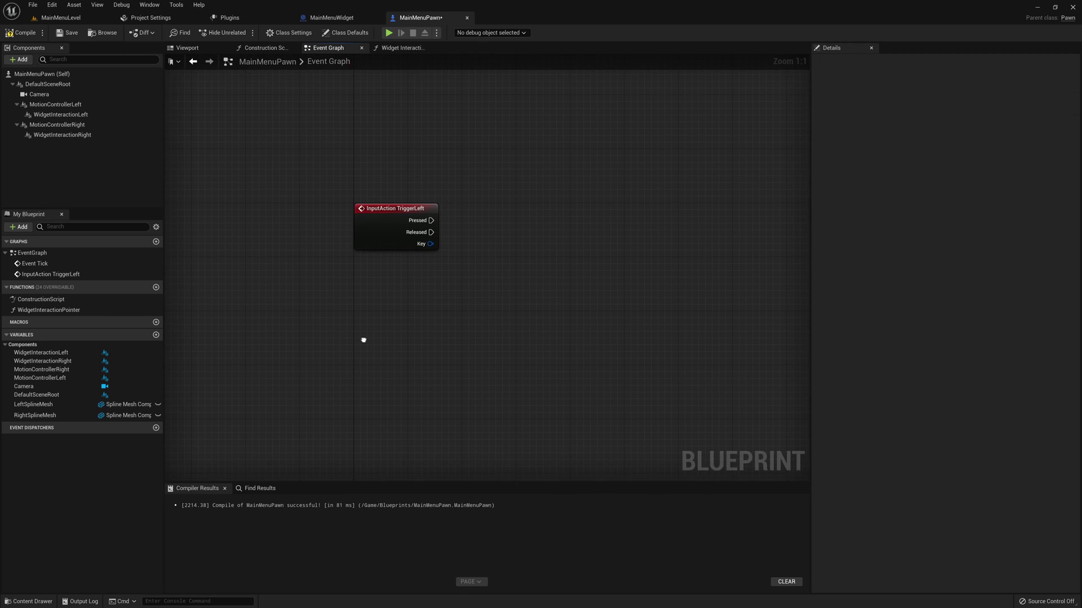
pyautogui.rightClick(372, 393)
pyautogui.write('trigger')
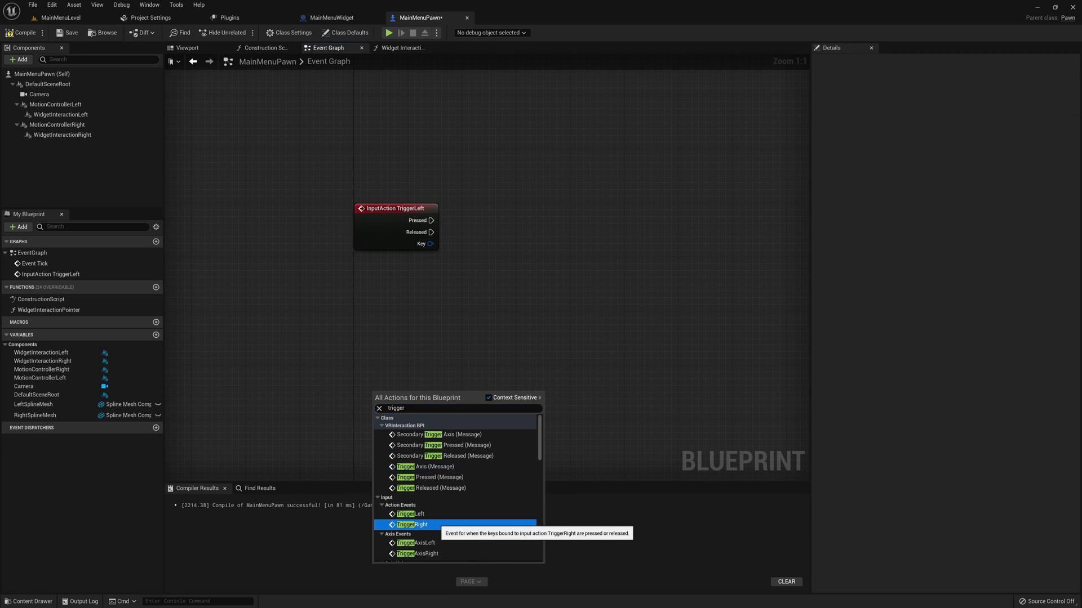
pyautogui.click(417, 525)
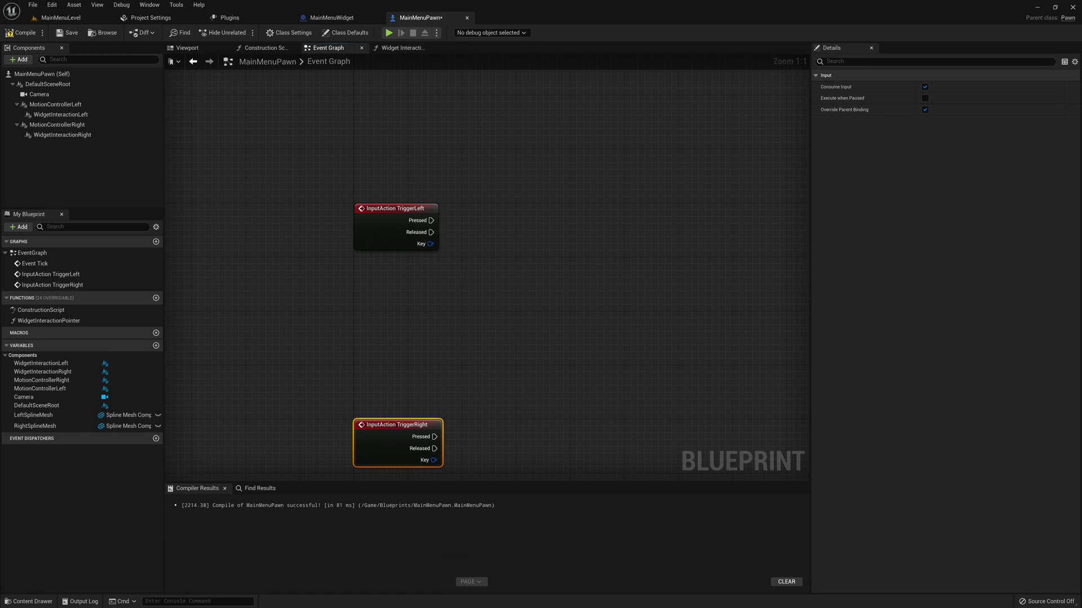
pyautogui.click(389, 394)
# Step: Review the TriggerLeft and TriggerRight action mappings under Project Settings Input, then recompile MainMenuPawn
pyautogui.click(163, 18)
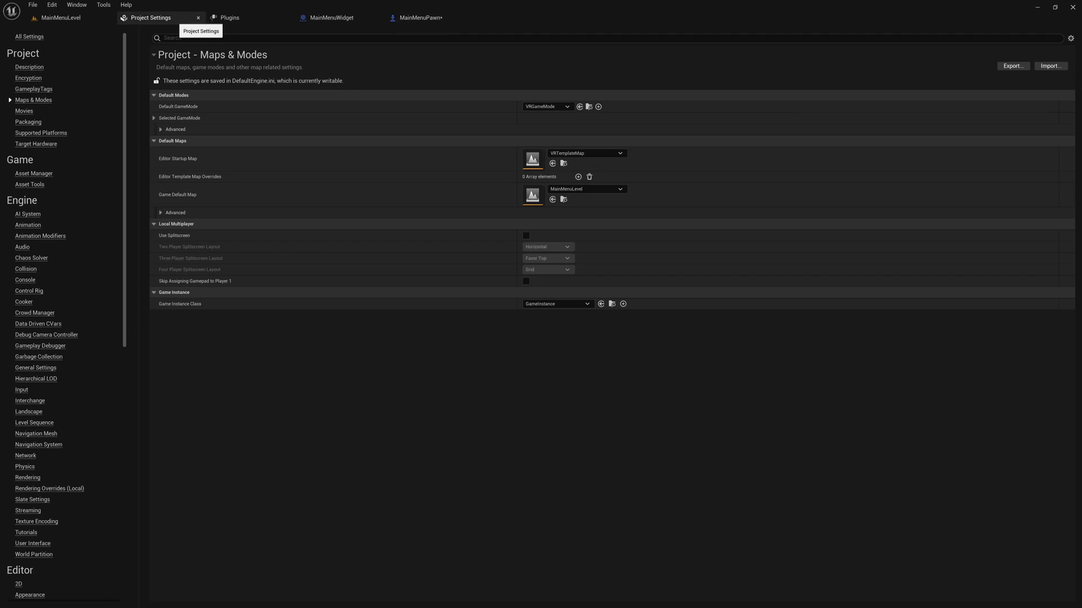
pyautogui.click(22, 390)
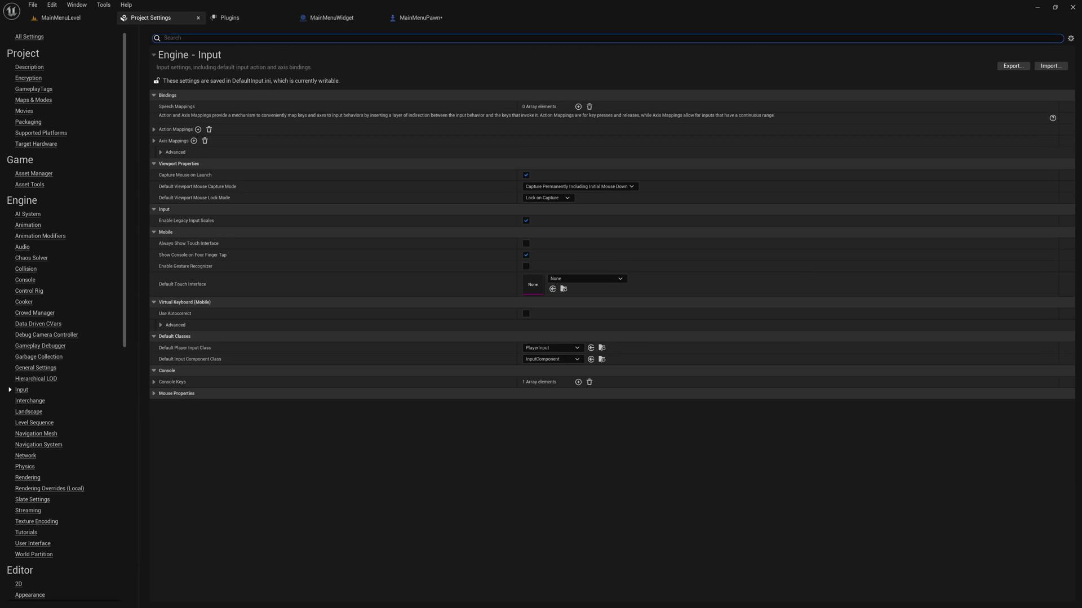
pyautogui.click(154, 129)
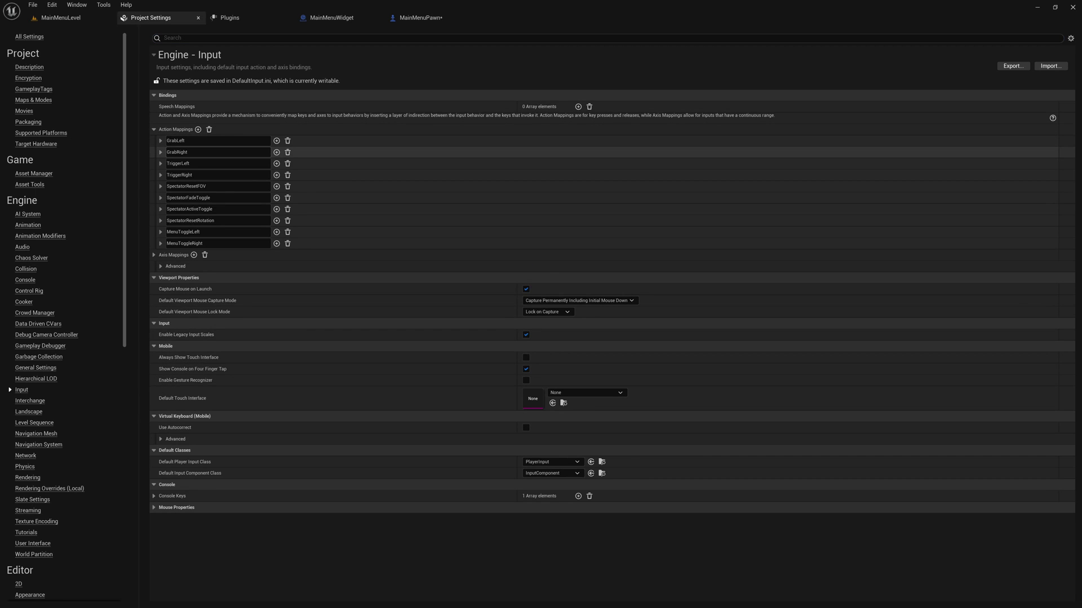
pyautogui.click(160, 163)
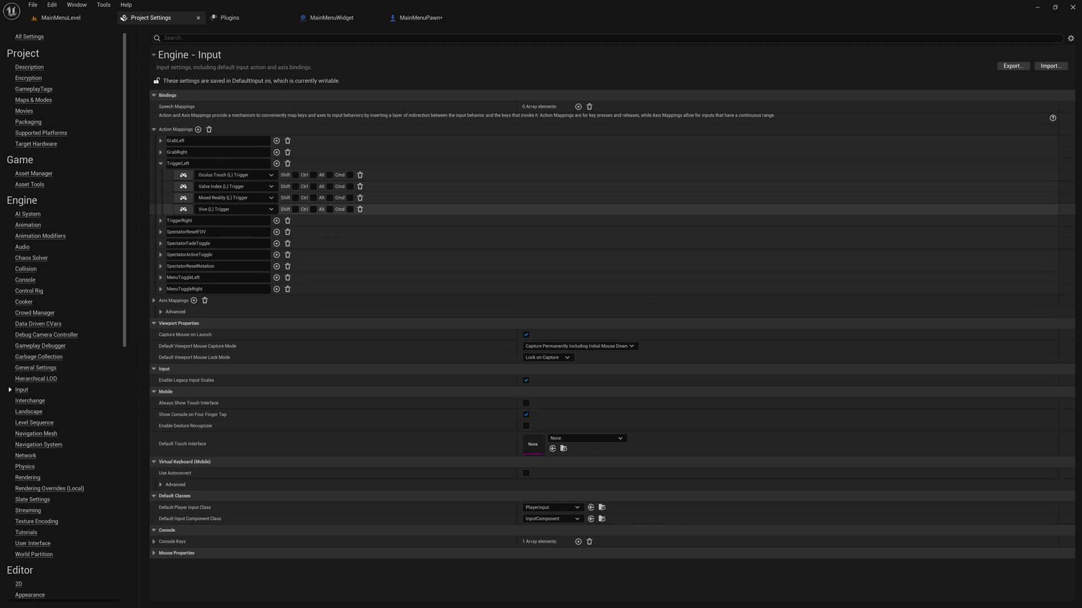
pyautogui.click(161, 220)
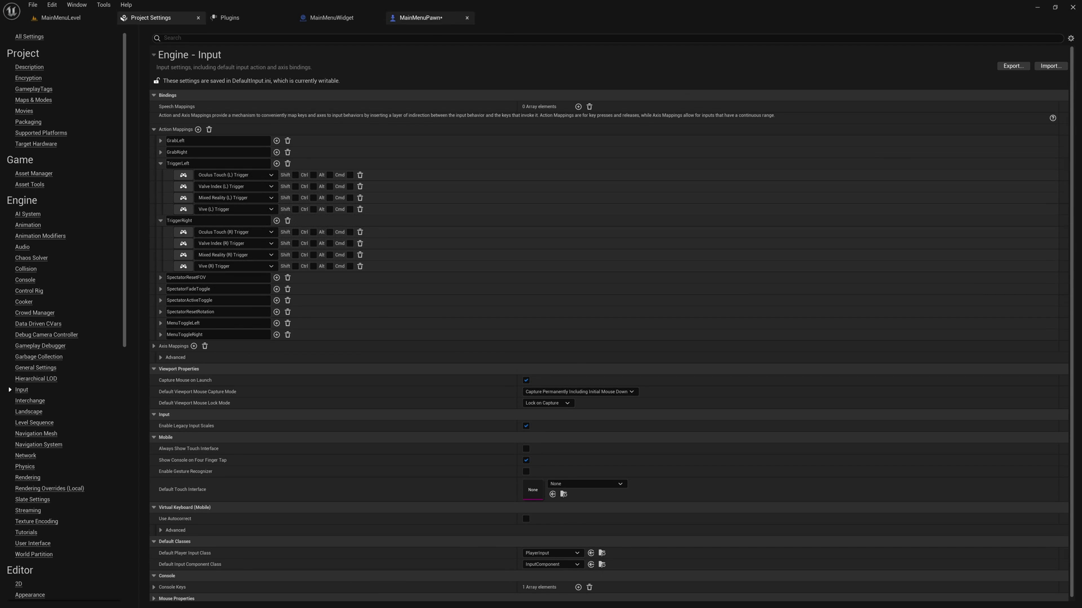
pyautogui.click(419, 17)
pyautogui.click(21, 33)
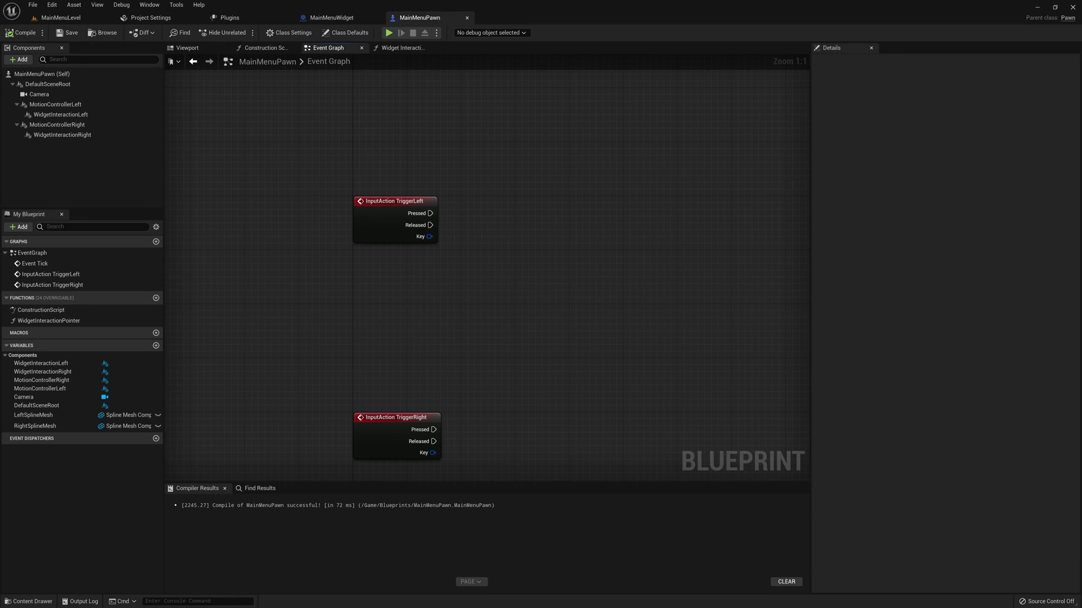
# Step: Add a Press Pointer Key node on Widget Interaction Left, fired by TriggerLeft Pressed, using Left Mouse Button
pyautogui.moveTo(507, 281); pyautogui.dragTo(467, 241, button='right')
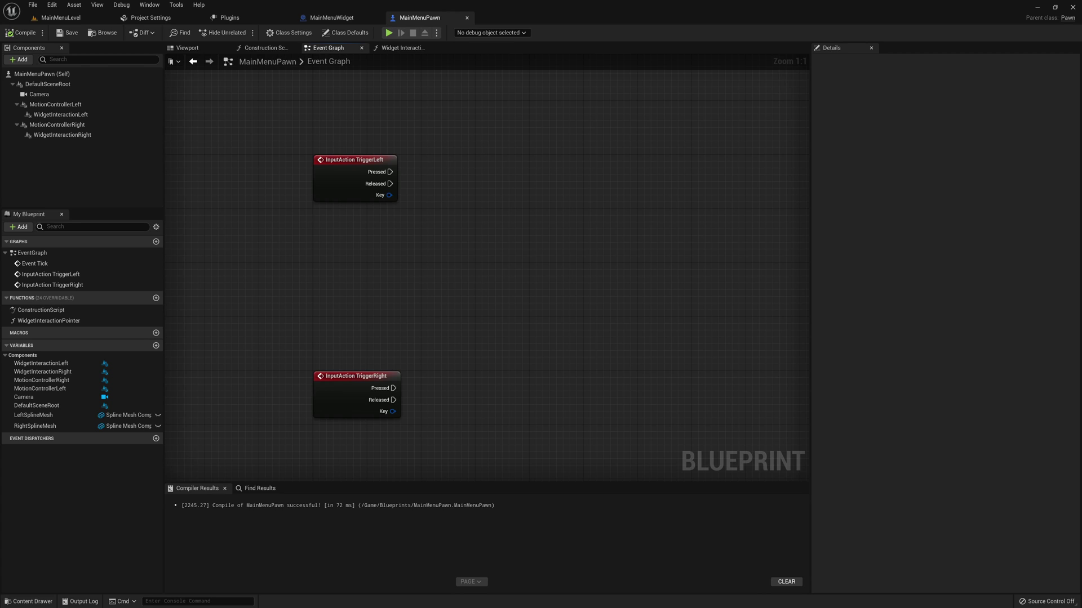
pyautogui.moveTo(467, 241); pyautogui.dragTo(461, 240, button='right')
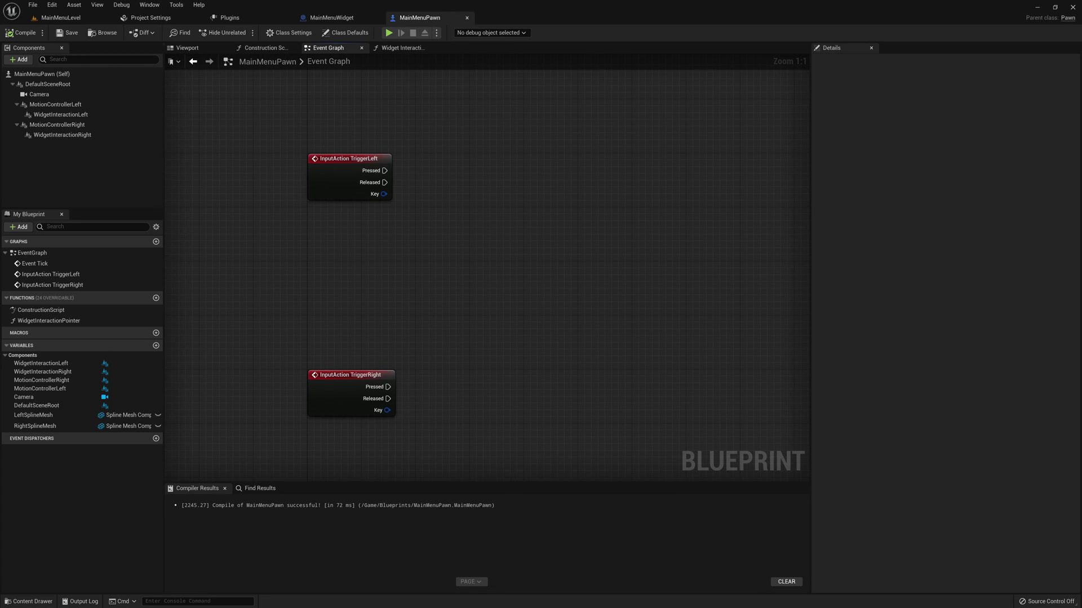
pyautogui.moveTo(60, 114); pyautogui.dragTo(347, 221)
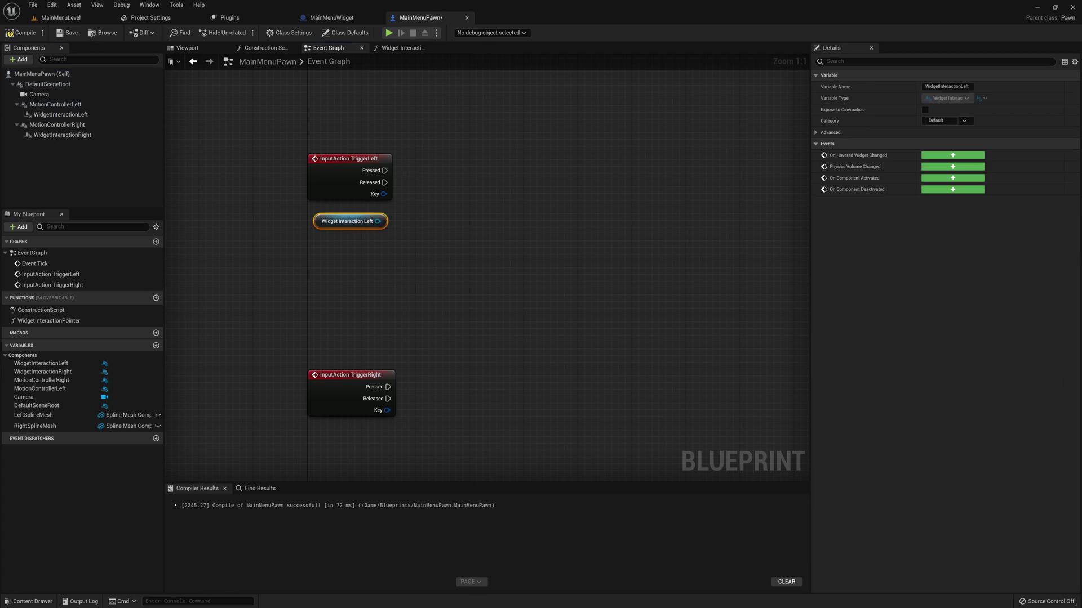
pyautogui.moveTo(395, 237); pyautogui.dragTo(343, 236, button='right')
pyautogui.moveTo(327, 220); pyautogui.dragTo(377, 218)
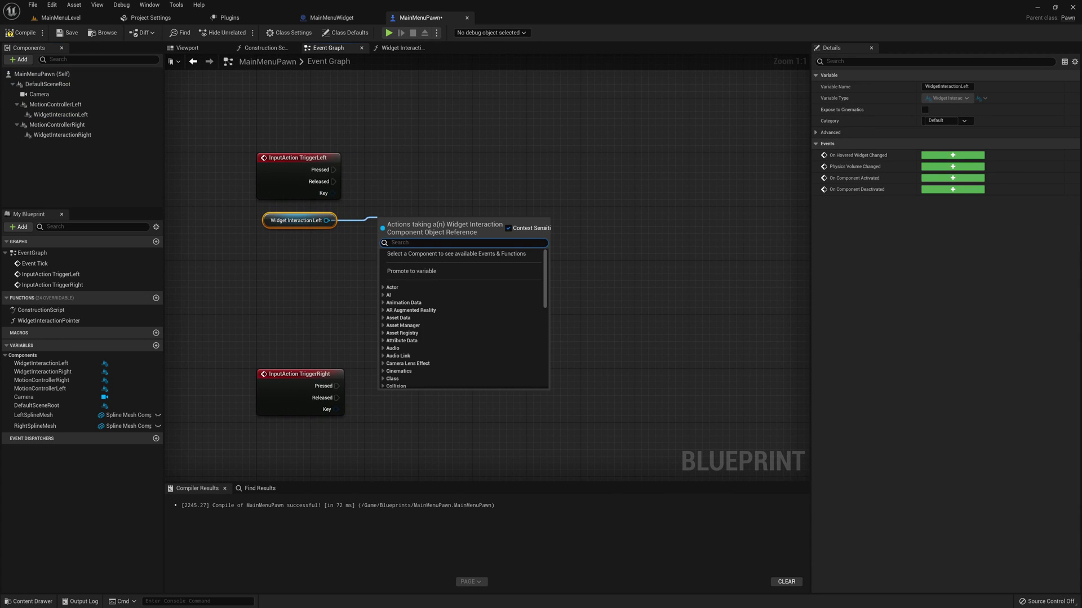
pyautogui.write('press')
pyautogui.press('Down')
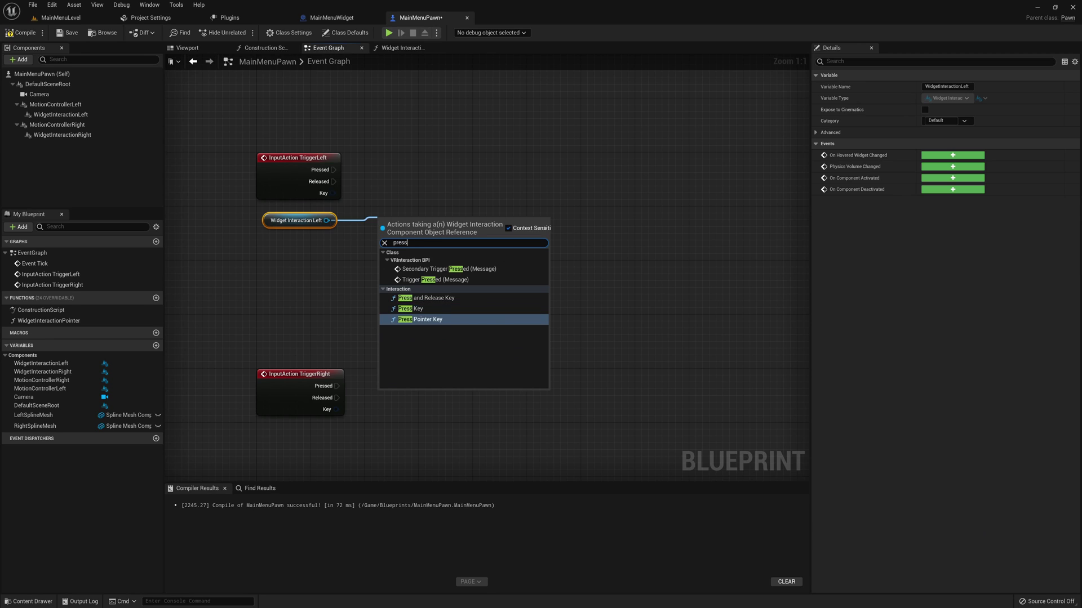
pyautogui.press('Return')
pyautogui.moveTo(414, 225); pyautogui.dragTo(468, 165)
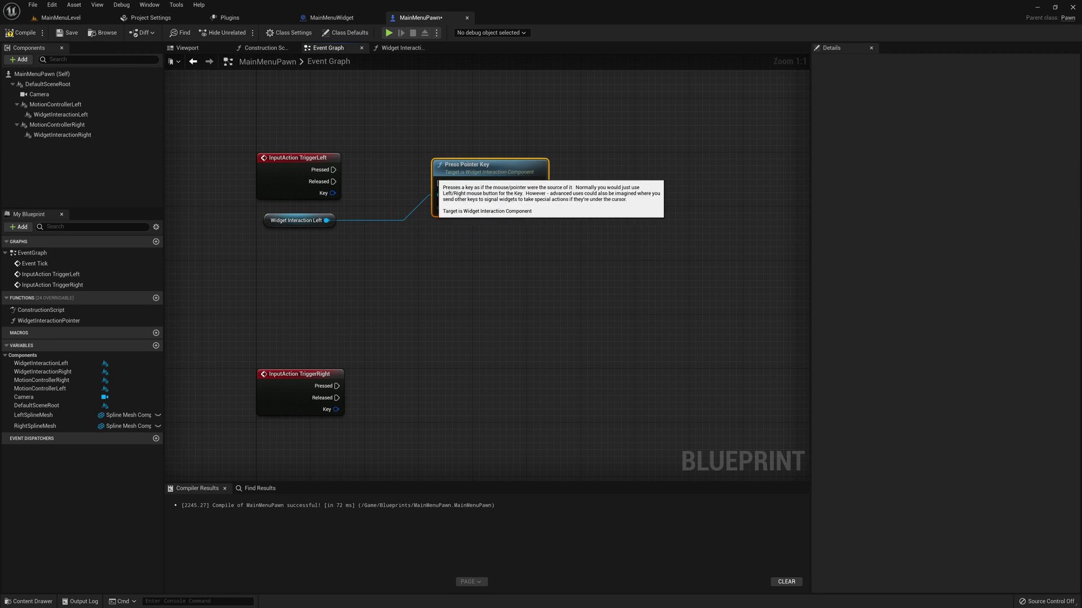
pyautogui.moveTo(334, 169)
pyautogui.mouseDown()
pyautogui.moveTo(441, 183)
pyautogui.moveTo(440, 169)
pyautogui.mouseUp()
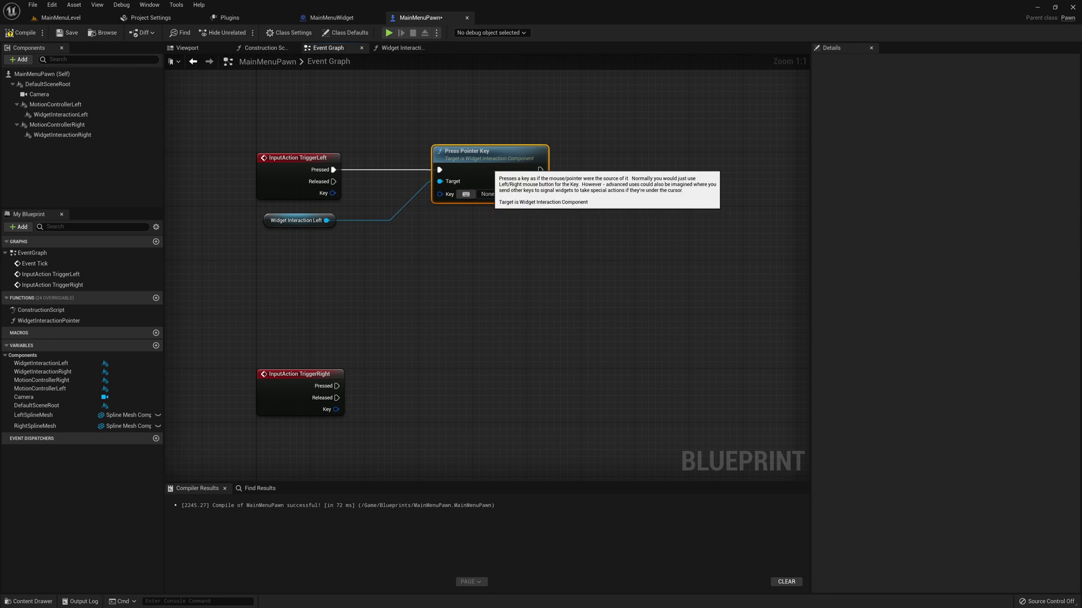
pyautogui.click(490, 194)
pyautogui.write('left mouse')
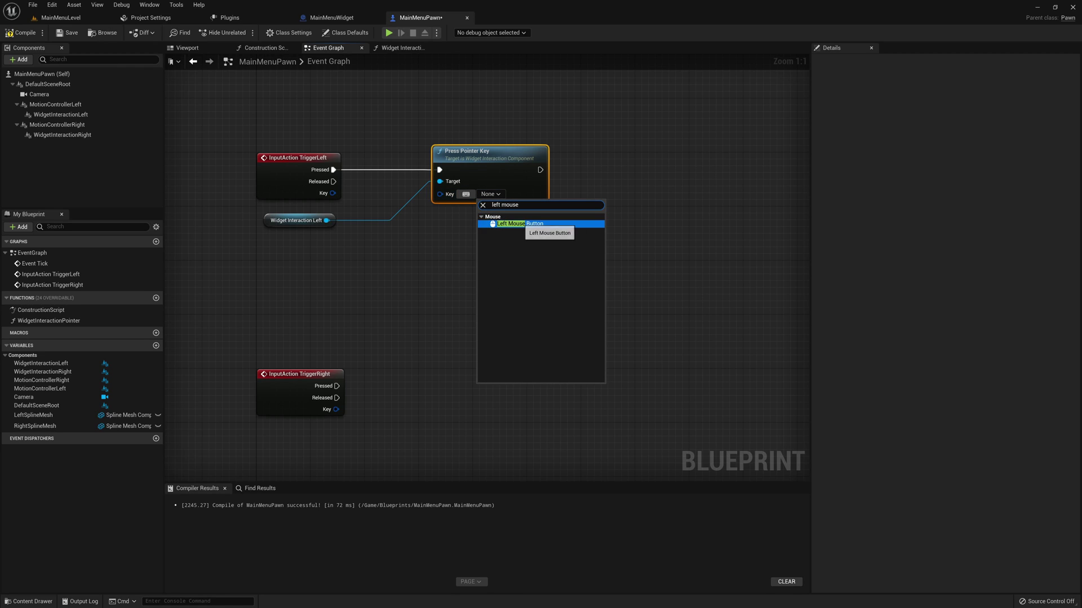
pyautogui.click(519, 224)
# Step: Add a Release Pointer Key node (Left Mouse Button) on Widget Interaction Left, fired by TriggerLeft Released
pyautogui.moveTo(327, 220); pyautogui.dragTo(453, 265)
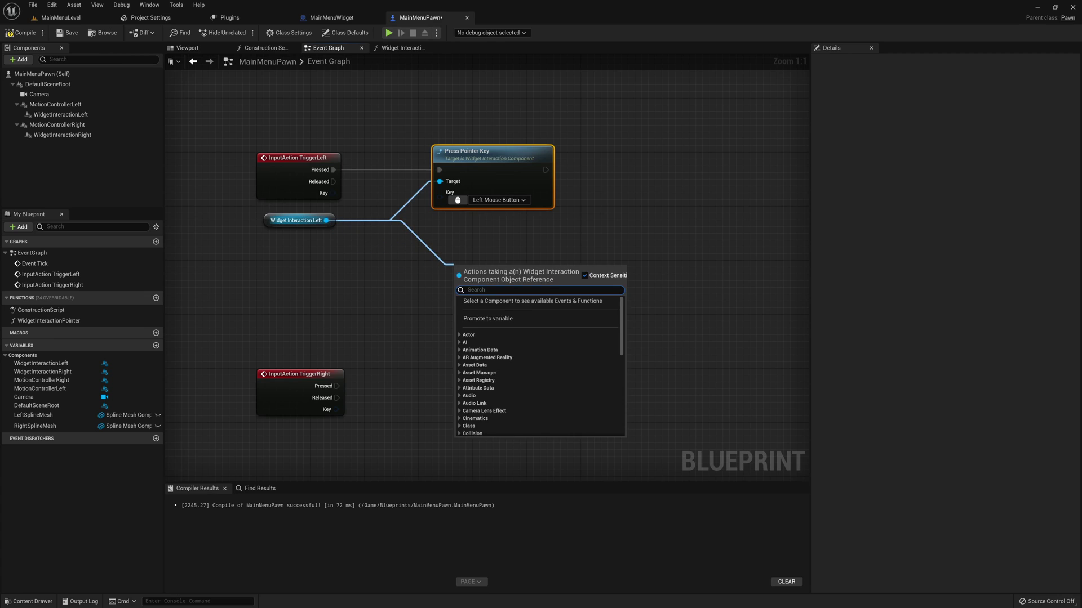
pyautogui.write('release')
pyautogui.click(498, 366)
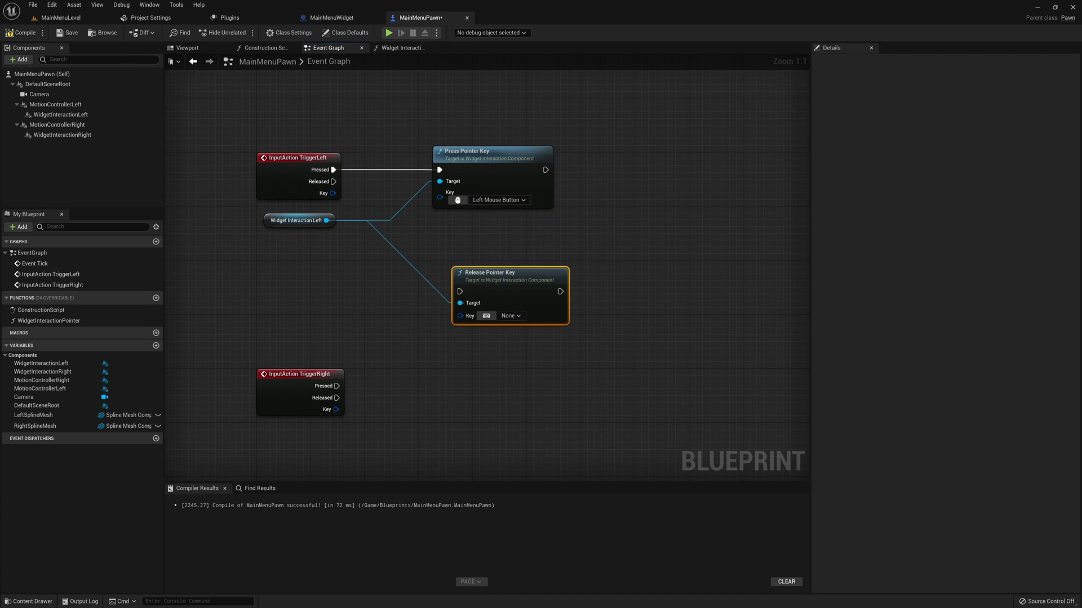
pyautogui.moveTo(483, 277); pyautogui.dragTo(462, 232)
pyautogui.click(489, 269)
pyautogui.write('left mouse')
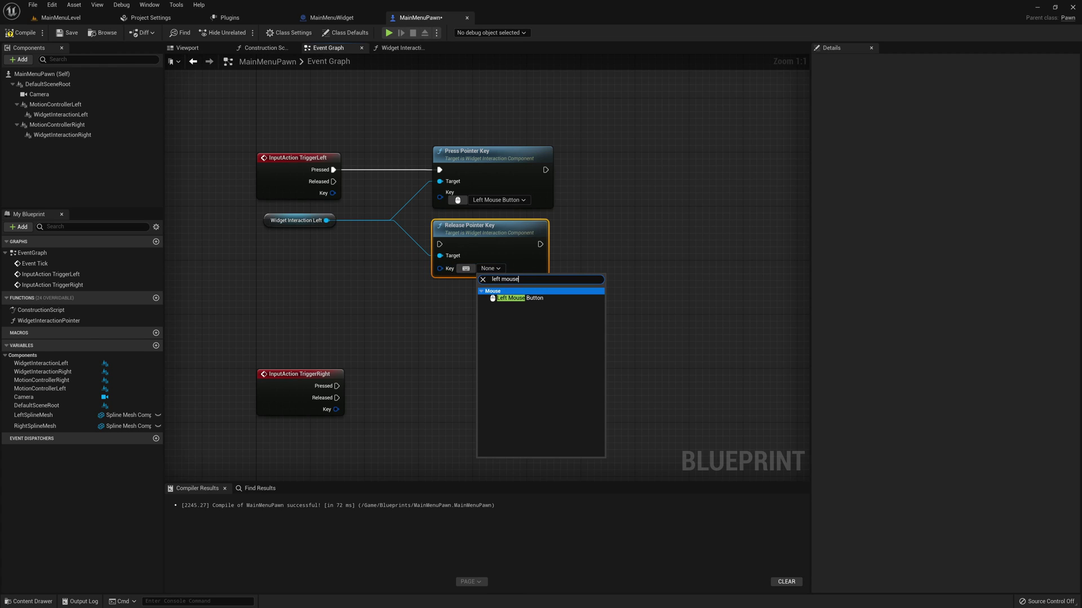
pyautogui.press('Return')
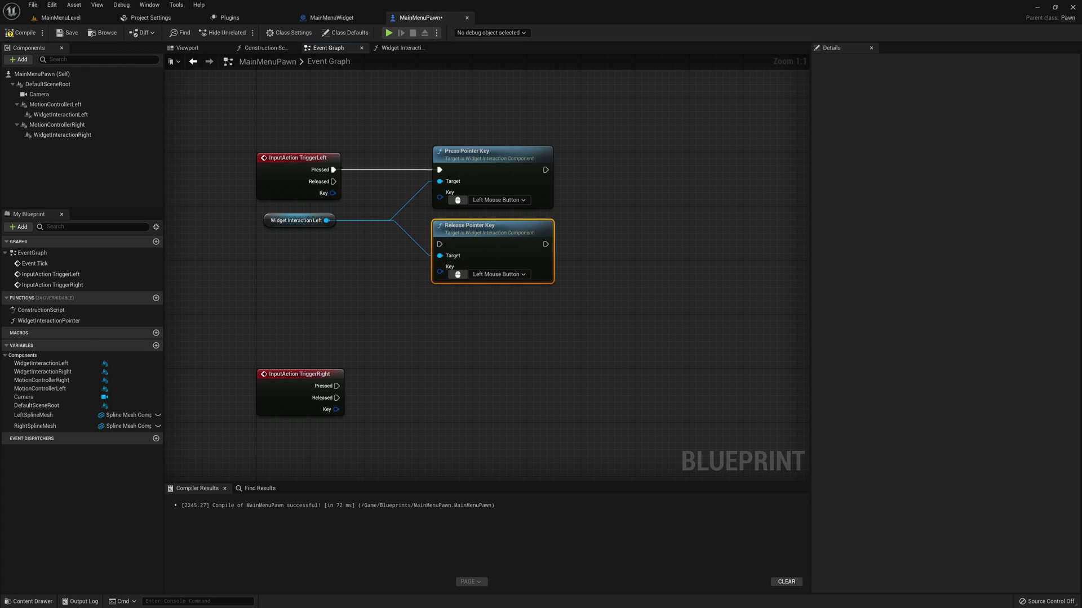
pyautogui.moveTo(440, 244); pyautogui.dragTo(337, 181)
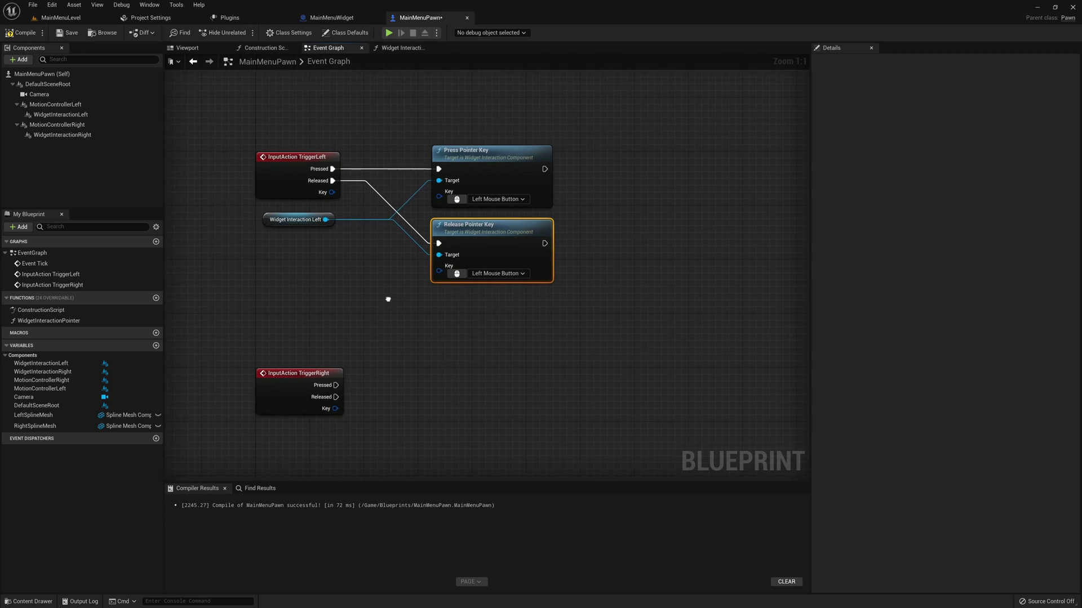
# Step: Copy and paste the Press and Release Pointer Key nodes
pyautogui.moveTo(386, 299); pyautogui.dragTo(366, 286, button='right')
pyautogui.moveTo(374, 306); pyautogui.dragTo(417, 192)
pyautogui.moveTo(417, 192); pyautogui.dragTo(412, 141, button='right')
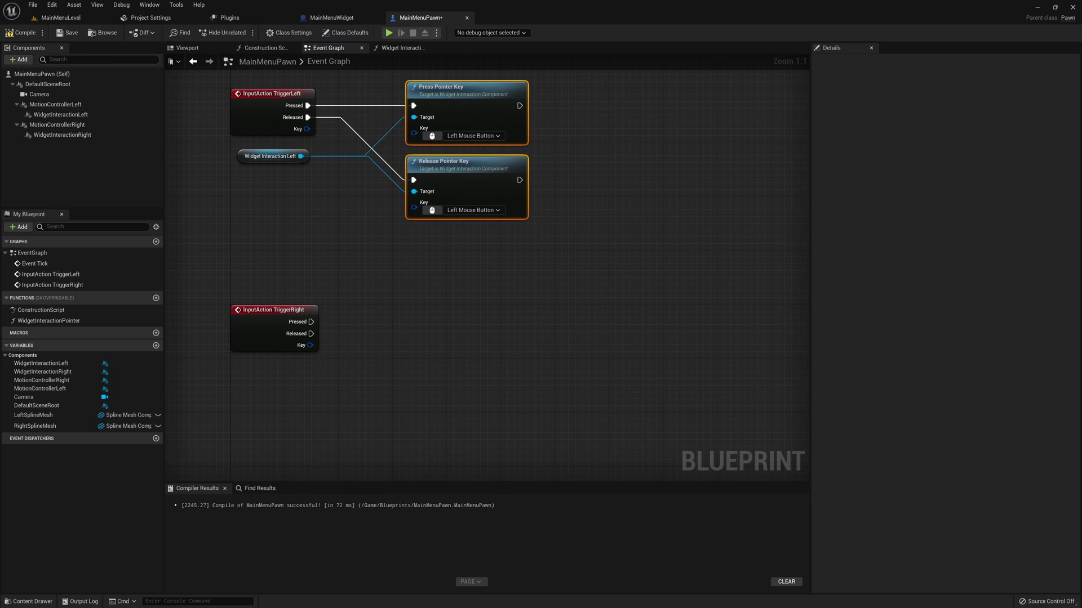
pyautogui.hotkey('ctrl', 'c')
pyautogui.hotkey('ctrl', 'v')
# Step: Wire TriggerRight Pressed and Released to the copied Press and Release Pointer Key nodes
pyautogui.moveTo(535, 276); pyautogui.dragTo(462, 321)
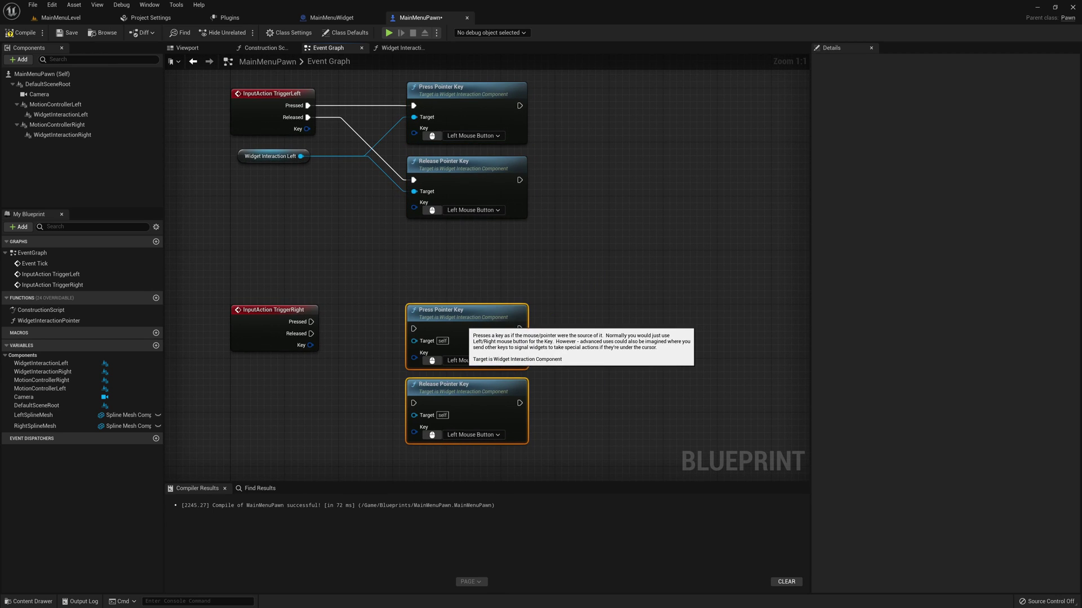
pyautogui.moveTo(311, 321); pyautogui.dragTo(321, 326)
pyautogui.moveTo(417, 331); pyautogui.dragTo(429, 308)
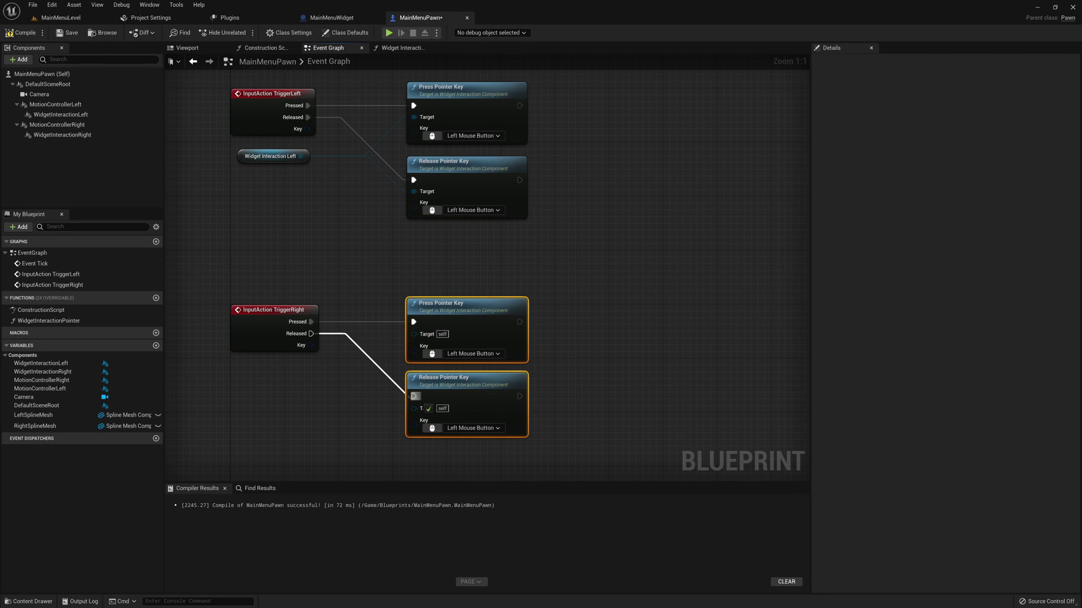
pyautogui.moveTo(309, 333); pyautogui.dragTo(414, 396)
pyautogui.moveTo(338, 416); pyautogui.dragTo(367, 401, button='right')
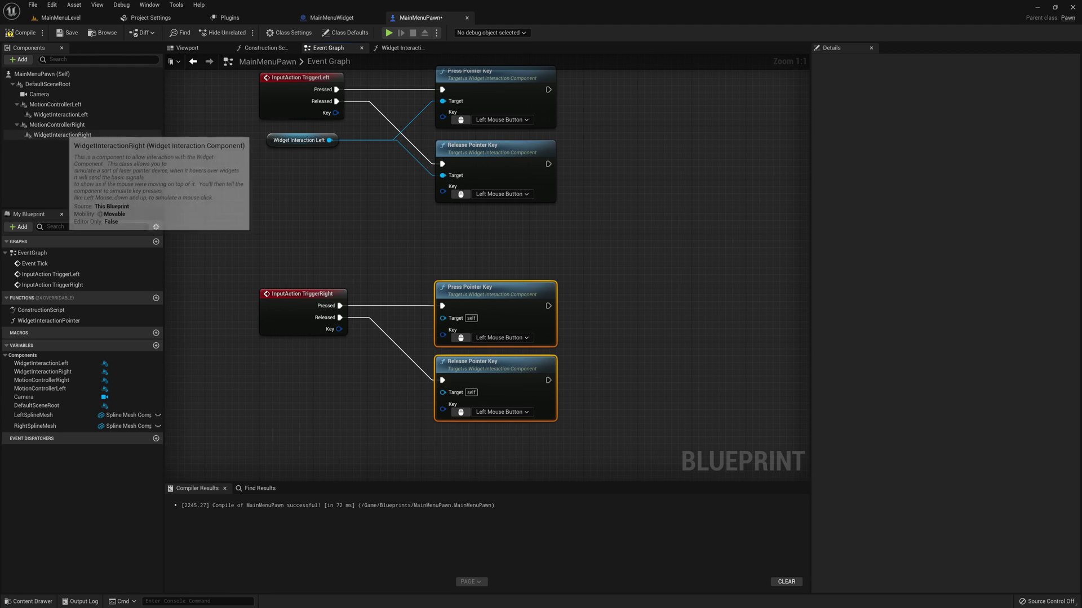
# Step: Feed a Widget Interaction Right reference into both copied nodes' Target inputs and compile MainMenuPawn
pyautogui.moveTo(62, 134)
pyautogui.mouseDown()
pyautogui.moveTo(242, 370)
pyautogui.moveTo(465, 330)
pyautogui.mouseUp()
pyautogui.moveTo(305, 369); pyautogui.dragTo(445, 392)
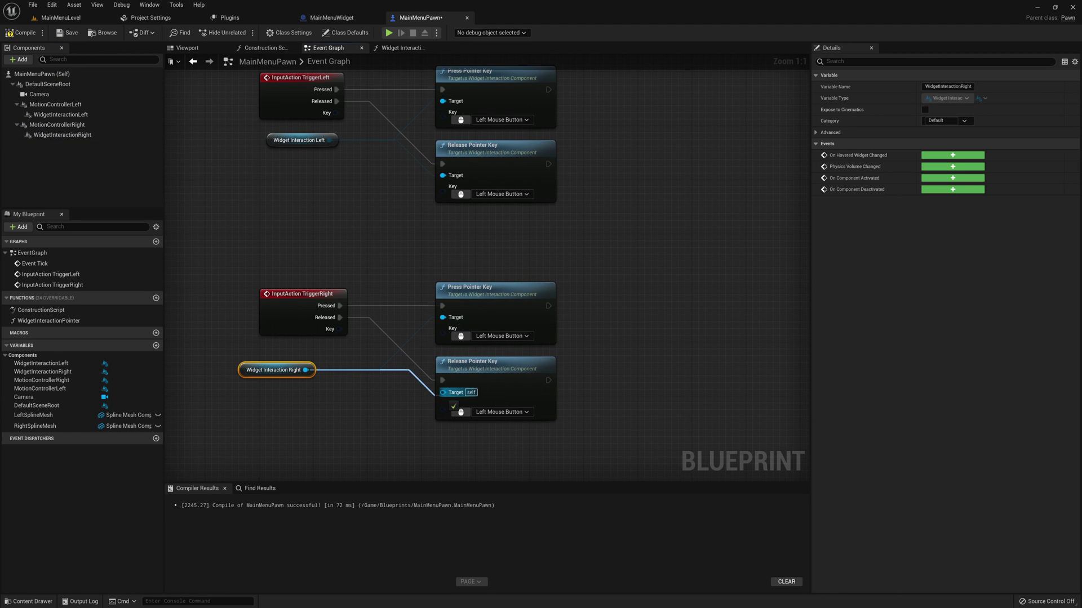
pyautogui.moveTo(250, 370); pyautogui.dragTo(278, 350)
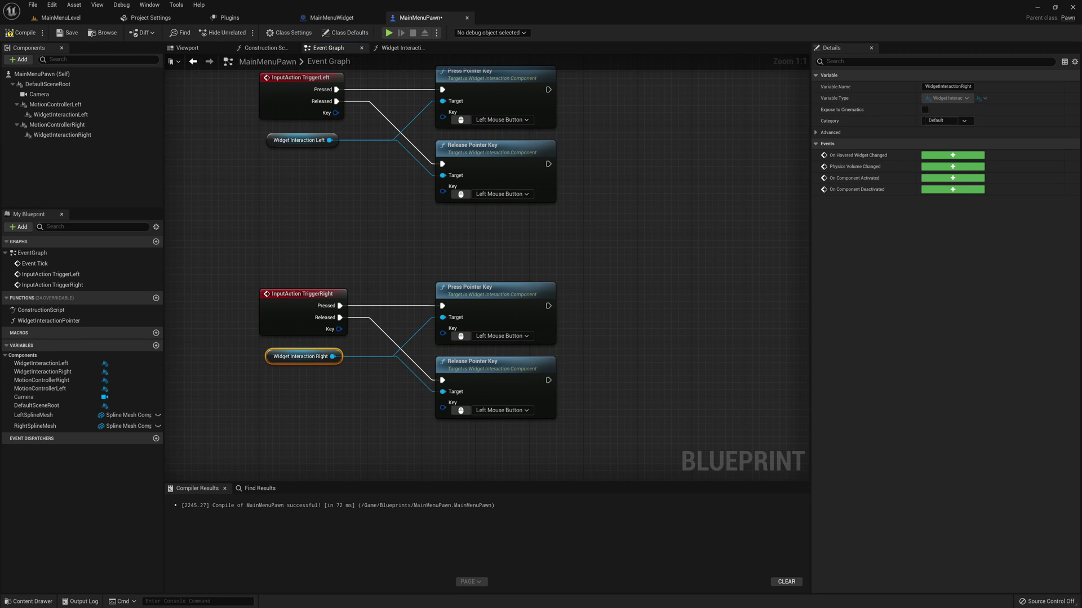
pyautogui.click(22, 32)
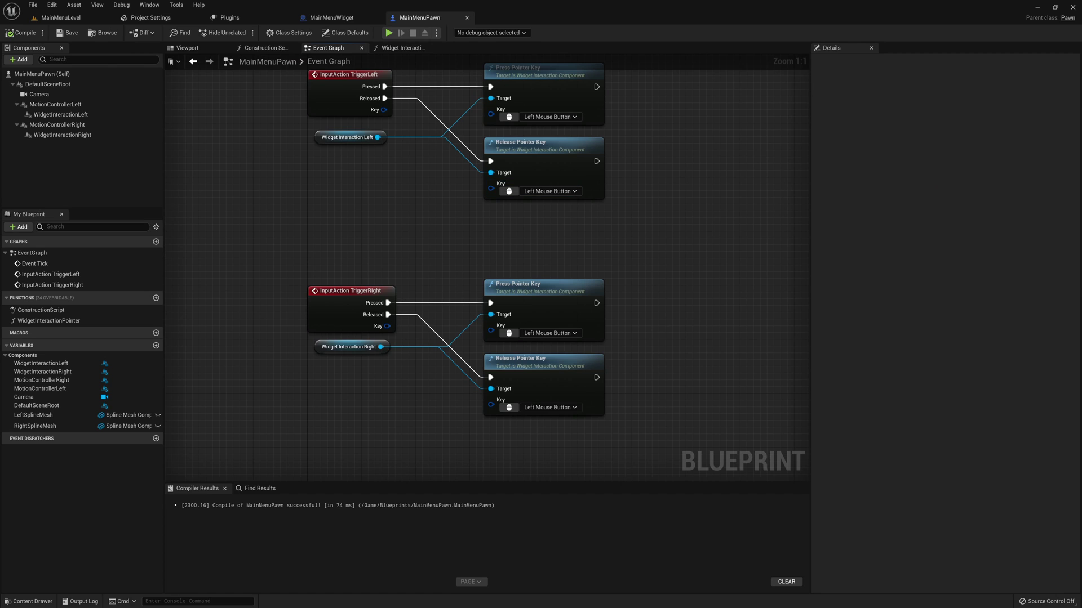
# Step: Close the MainMenuPawn and MainMenuWidget blueprints and return to MainMenuLevel
pyautogui.click(467, 18)
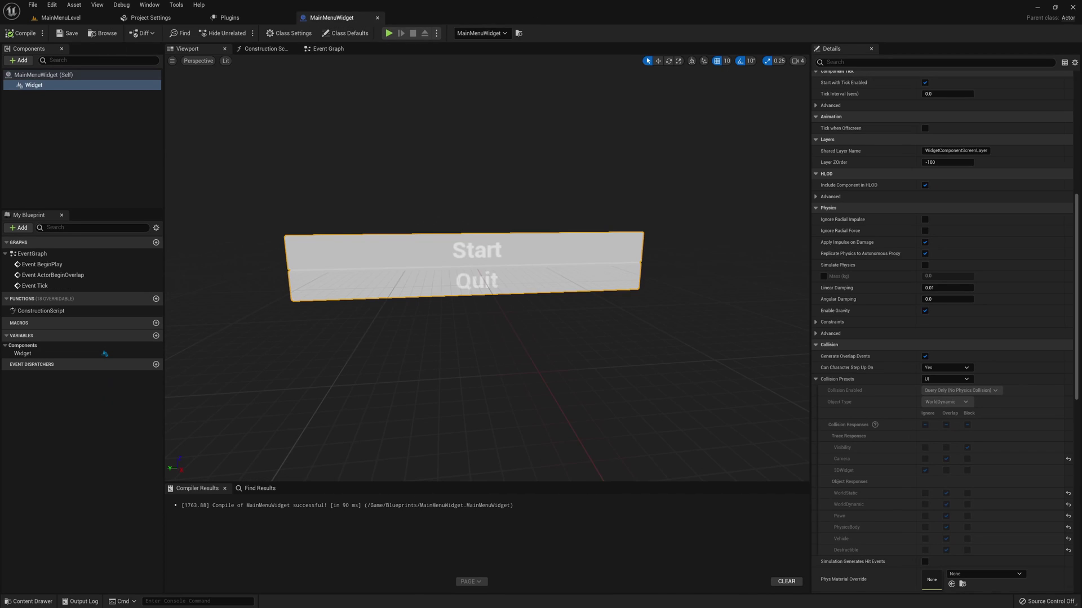
pyautogui.click(377, 18)
pyautogui.click(61, 17)
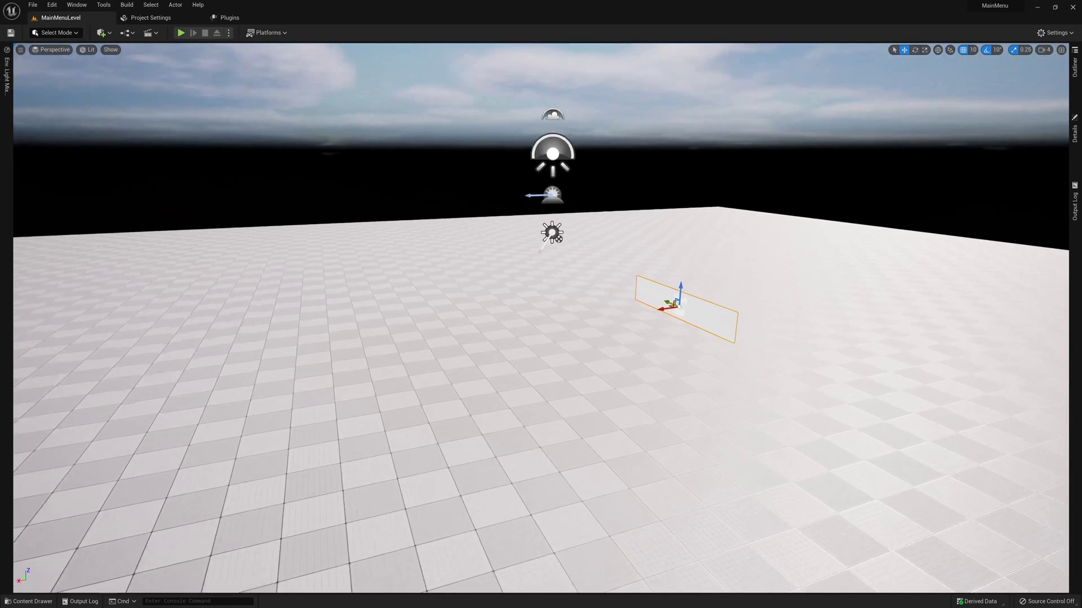
# Step: Drop a MainMenuPawn from the Content Drawer into the level in front of the Start/Quit menu
pyautogui.moveTo(541, 282); pyautogui.dragTo(535, 349, button='right')
pyautogui.hotkey('ctrl', 'space')
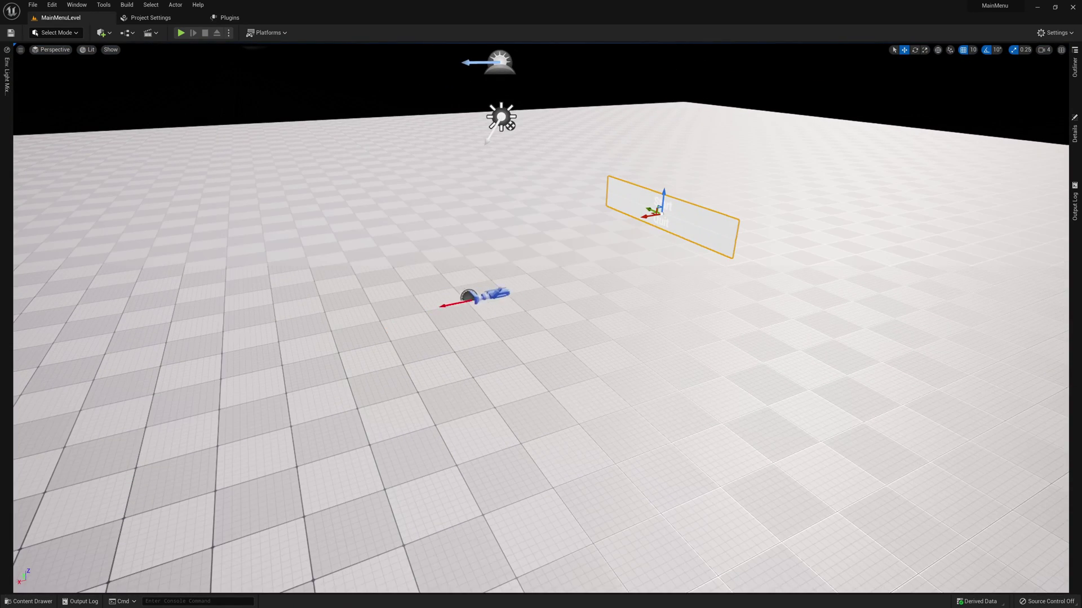
pyautogui.moveTo(222, 459)
pyautogui.mouseDown()
pyautogui.moveTo(558, 365)
pyautogui.moveTo(581, 373)
pyautogui.mouseUp()
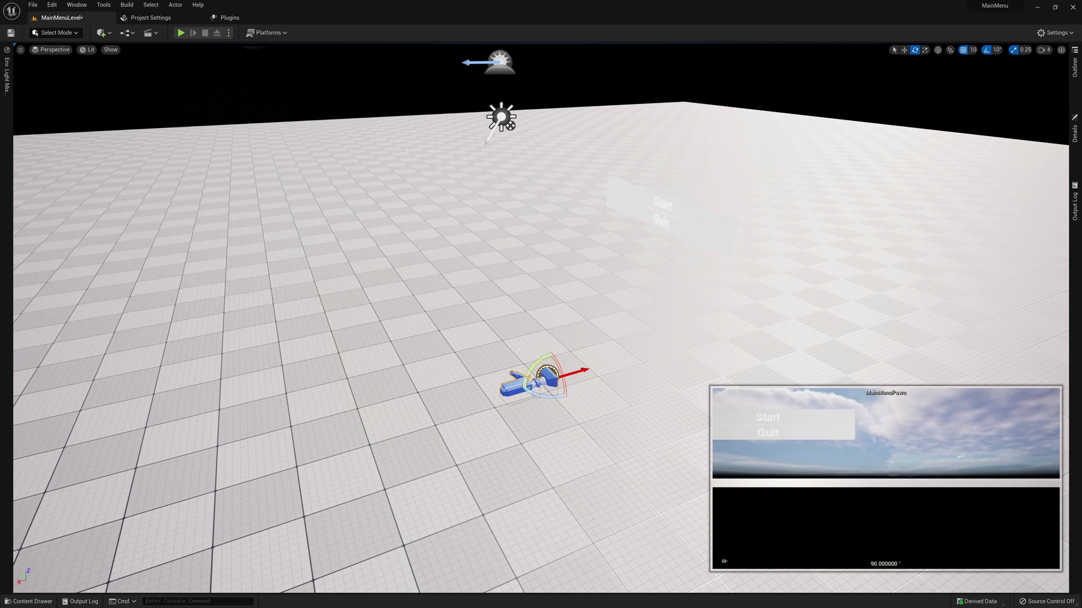
pyautogui.moveTo(545, 375); pyautogui.dragTo(471, 295)
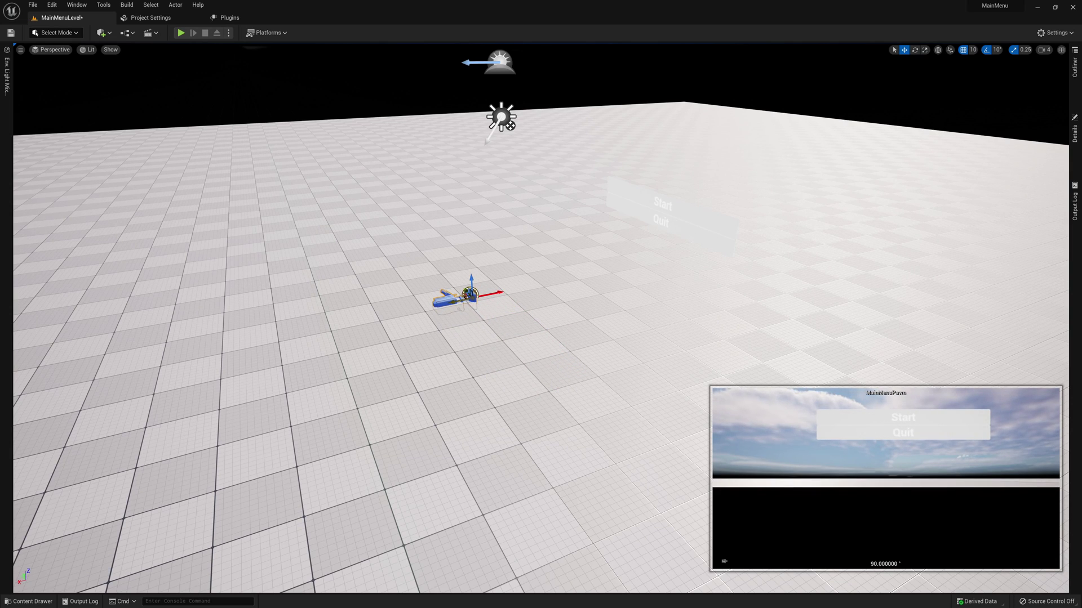
pyautogui.press('Left')
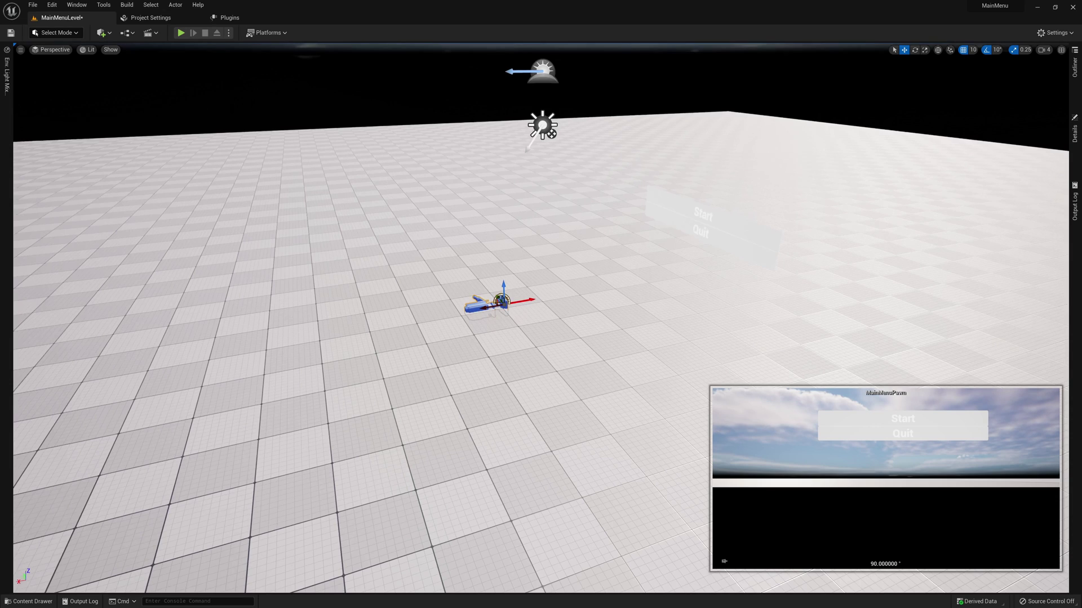
# Step: In the pawn's Details, change Auto Possess Player from Disabled to Player 0
pyautogui.click(1075, 130)
pyautogui.write('au')
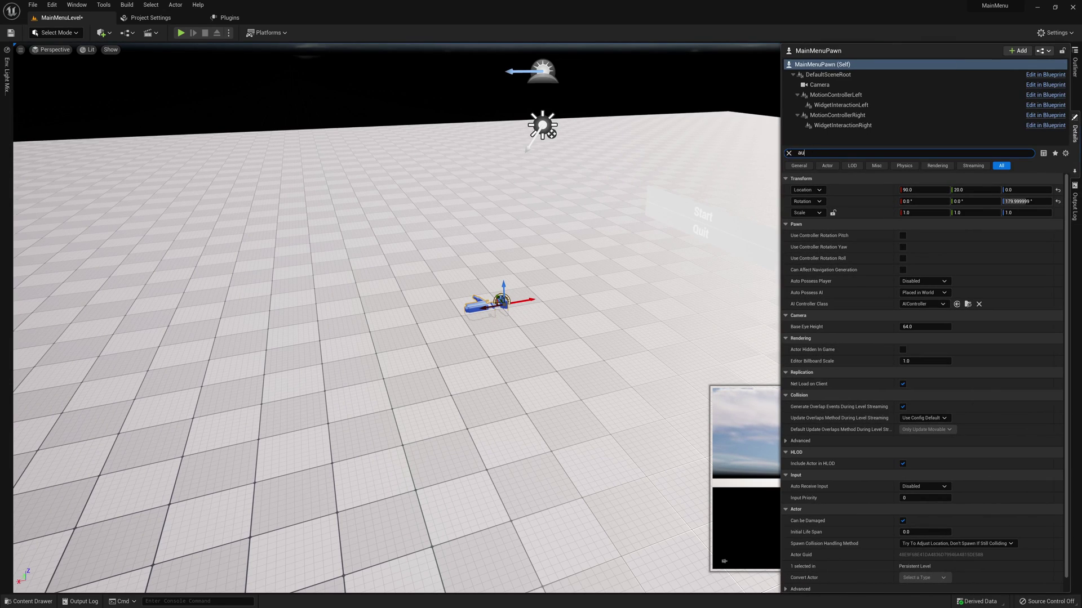
pyautogui.write('to')
pyautogui.click(924, 190)
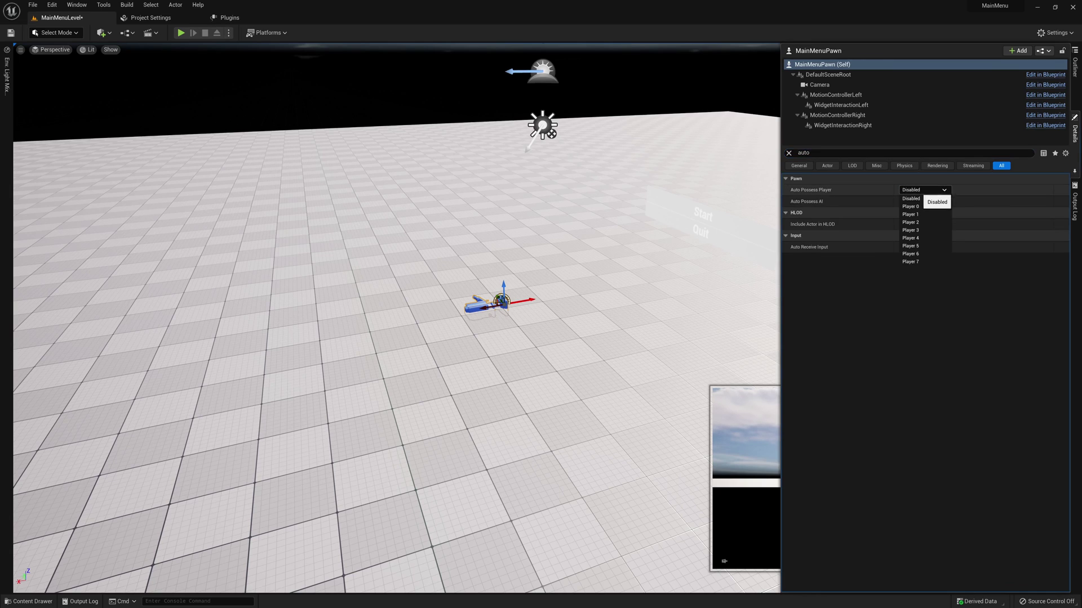
pyautogui.click(919, 205)
pyautogui.click(923, 247)
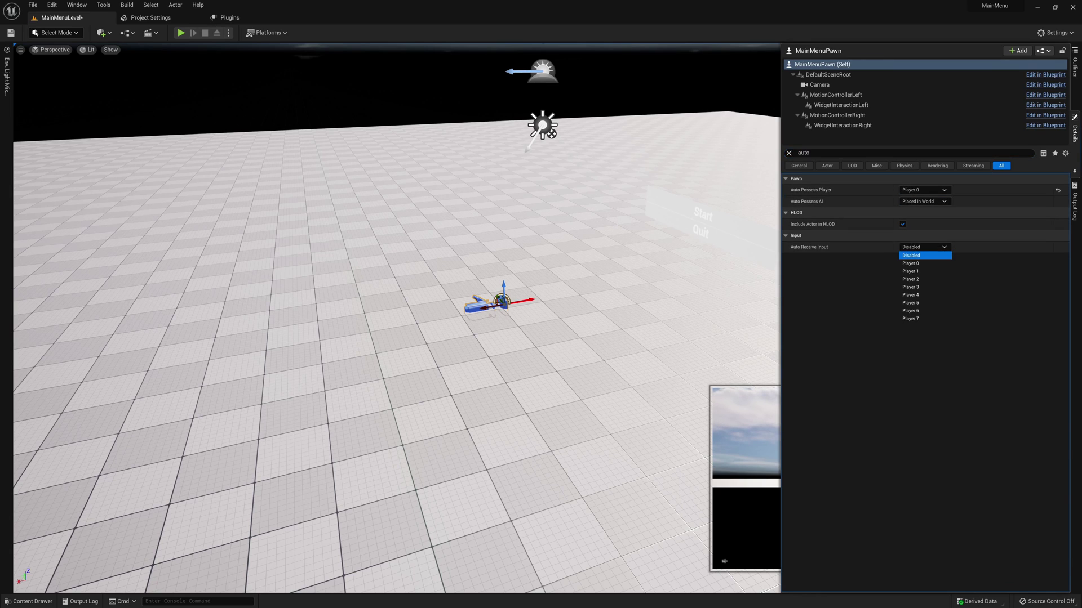